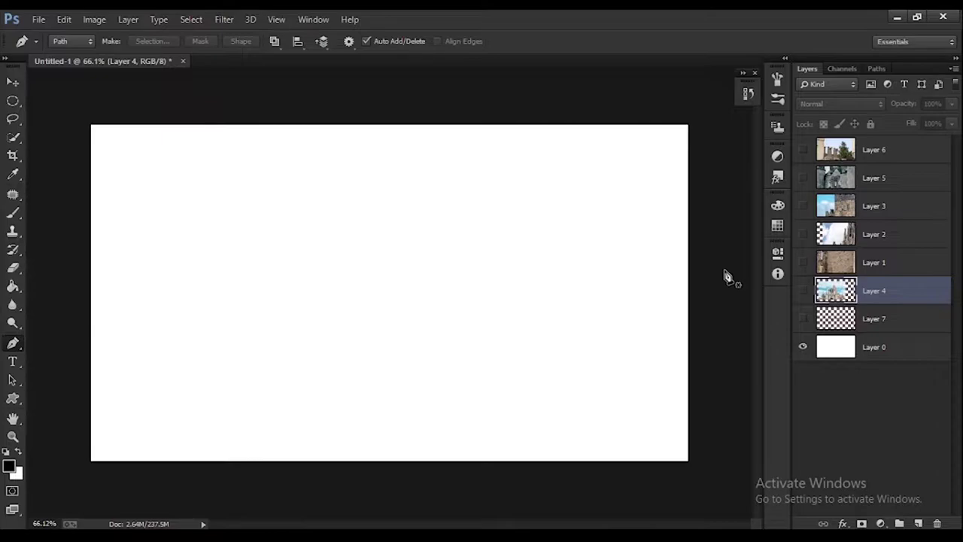
# Make Layer 7's curve stroke visible again
pyautogui.click(802, 318)
# Show the castle photo on Layer 4 and slide it right into place
pyautogui.click(802, 290)
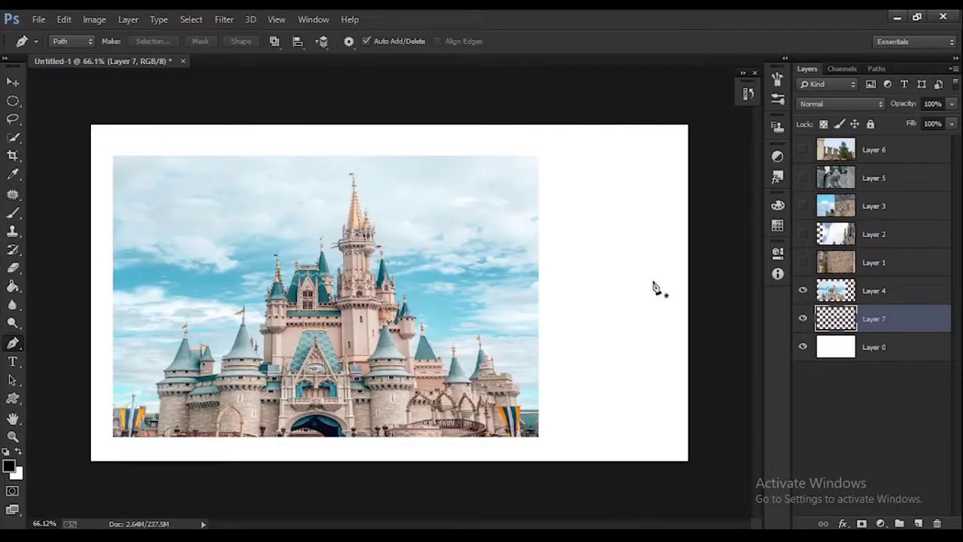
pyautogui.click(12, 82)
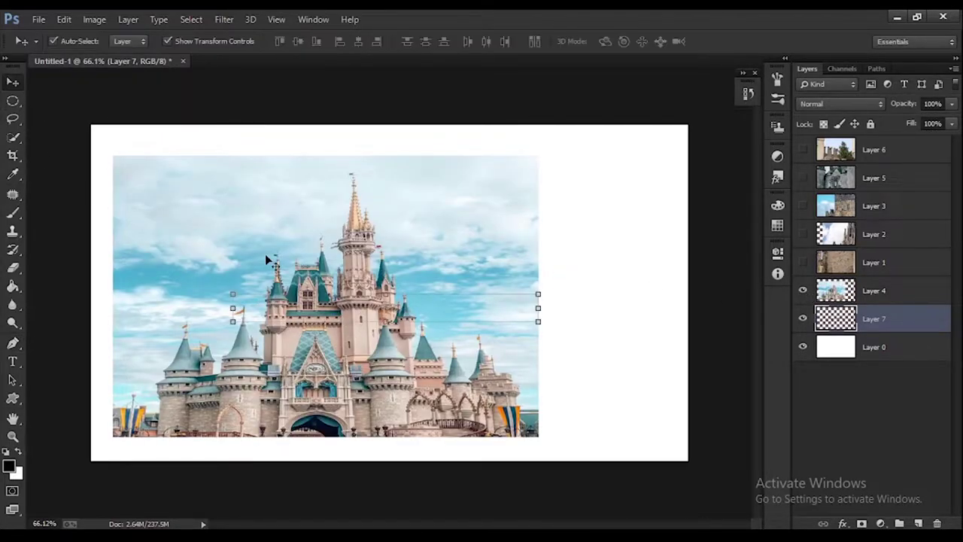
pyautogui.moveTo(408, 316)
pyautogui.mouseDown()
pyautogui.moveTo(444, 296)
pyautogui.moveTo(450, 314)
pyautogui.mouseUp()
# Start the castle outline with the Pen tool, anchoring along the spire's right edge and top
pyautogui.click(12, 343)
pyautogui.scroll(3, 95, 378)
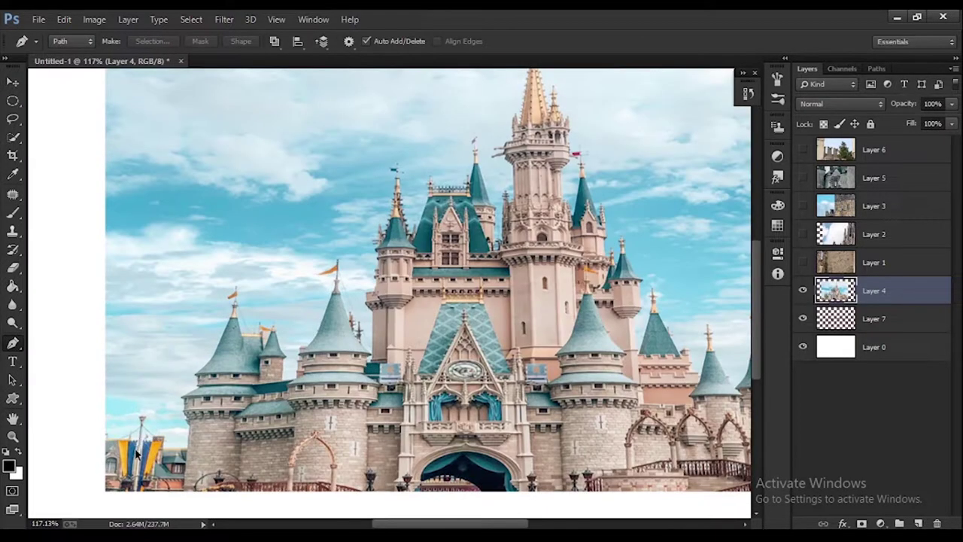
pyautogui.scroll(3, 136, 398)
pyautogui.scroll(3, 188, 421)
pyautogui.scroll(3, 237, 444)
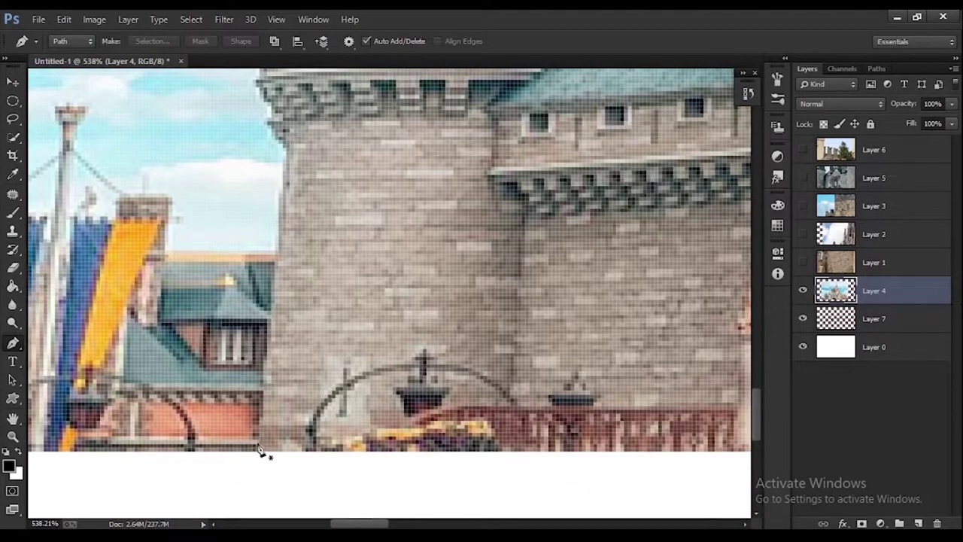
pyautogui.scroll(-2, 274, 324)
pyautogui.scroll(-2, 309, 316)
pyautogui.scroll(2, 361, 339)
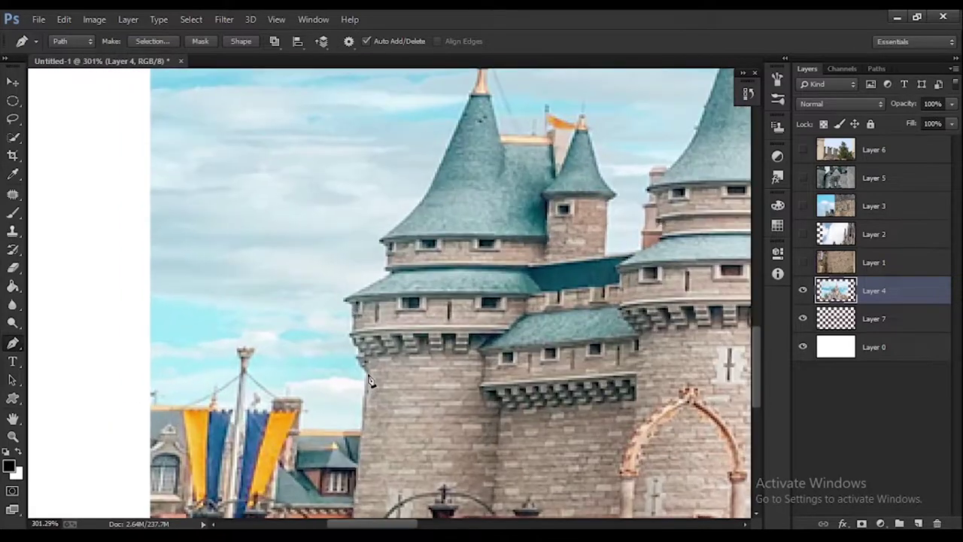
pyautogui.scroll(1, 391, 347)
pyautogui.scroll(-1, 487, 132)
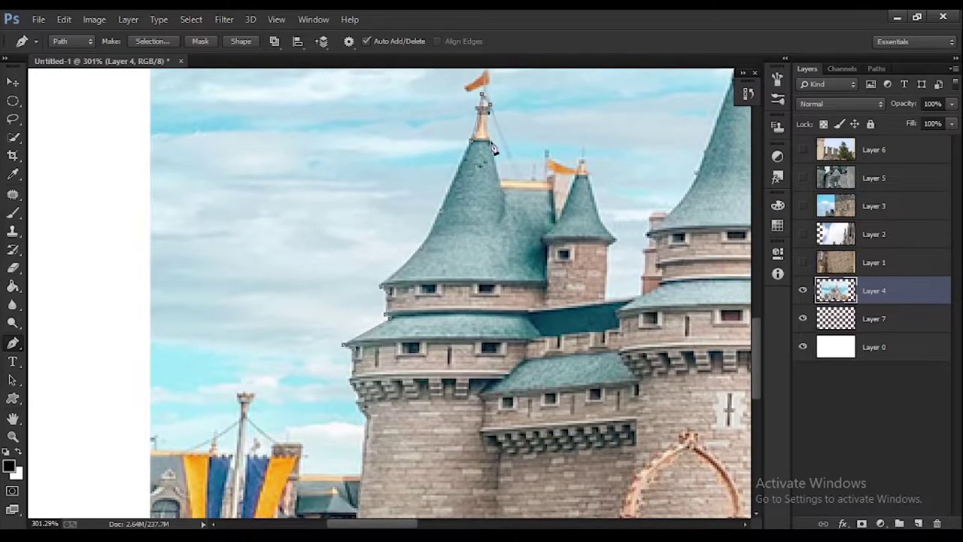
pyautogui.scroll(-2, 602, 203)
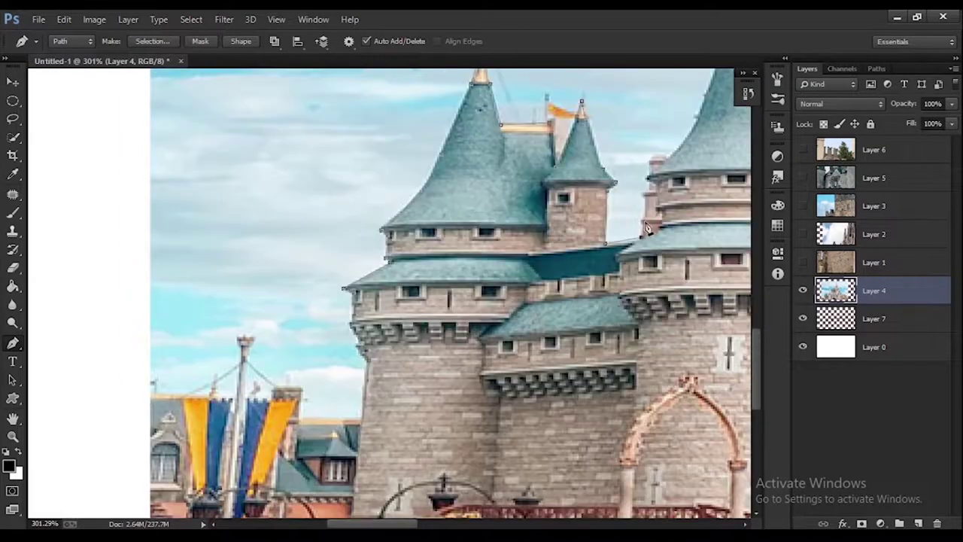
pyautogui.scroll(1, 609, 196)
pyautogui.scroll(2, 559, 207)
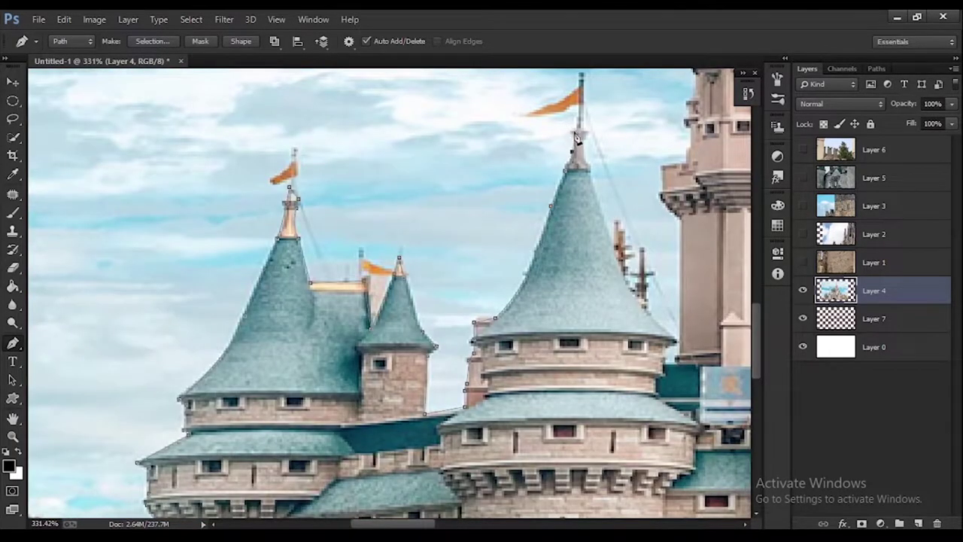
pyautogui.scroll(-1, 591, 162)
pyautogui.scroll(-2, 655, 210)
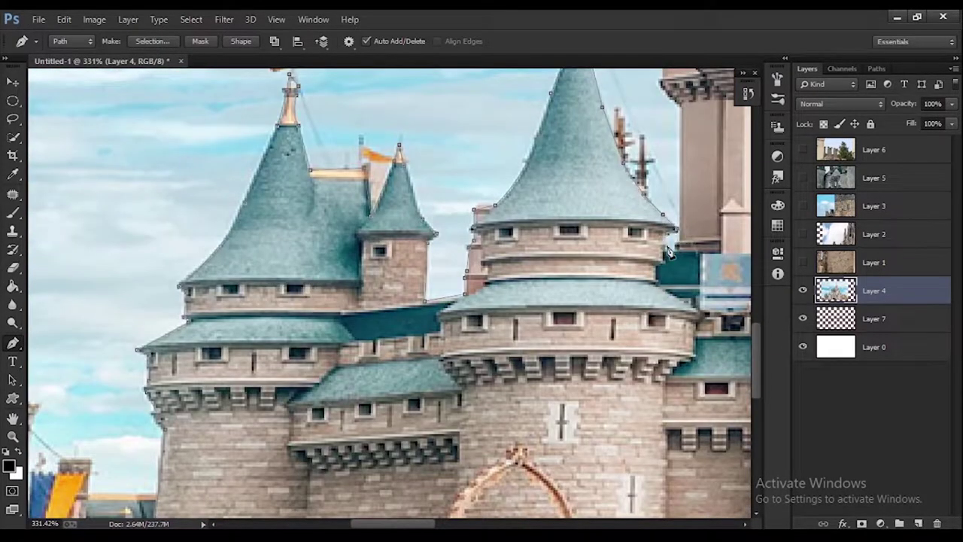
pyautogui.scroll(-10, 681, 233)
pyautogui.scroll(10, 324, 338)
pyautogui.scroll(3, 331, 129)
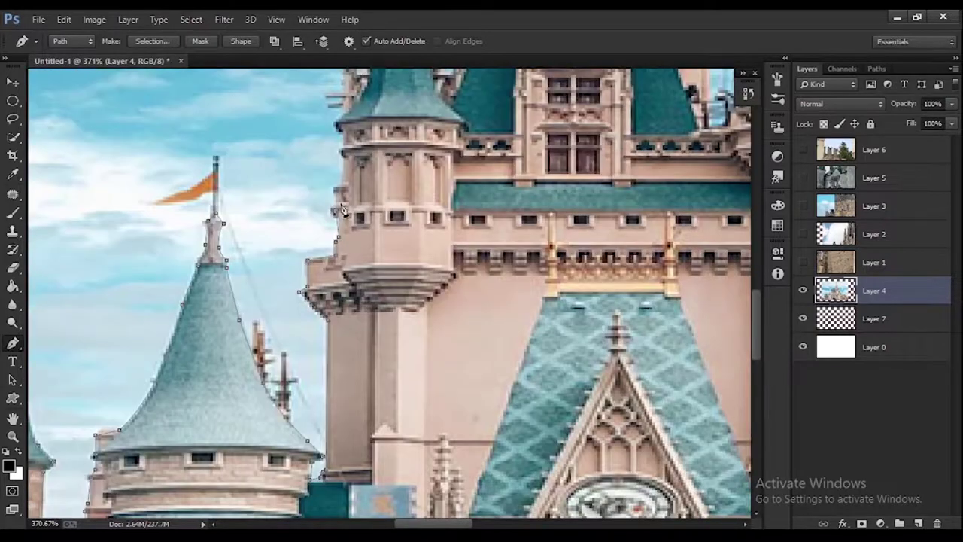
pyautogui.scroll(1, 361, 129)
pyautogui.scroll(2, 387, 128)
pyautogui.click(419, 148)
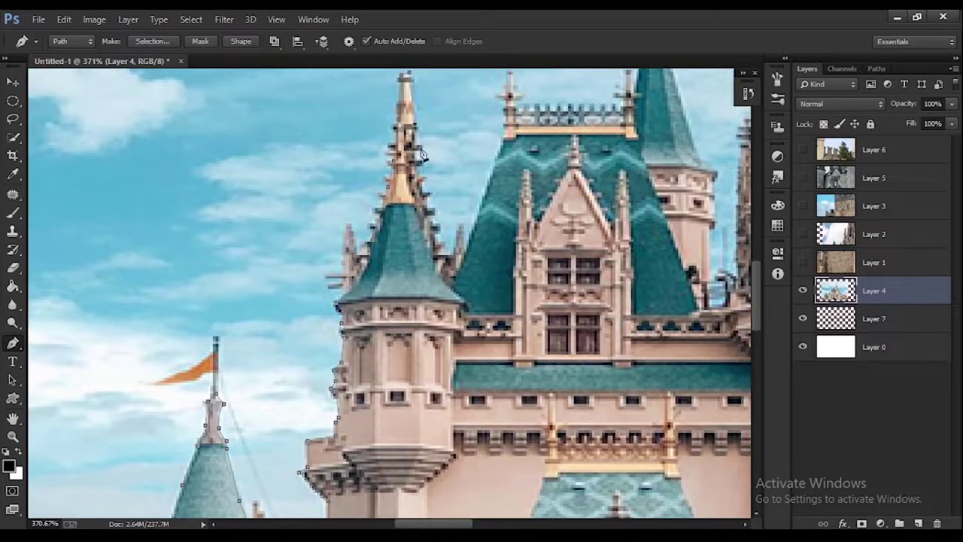
pyautogui.scroll(1, 480, 269)
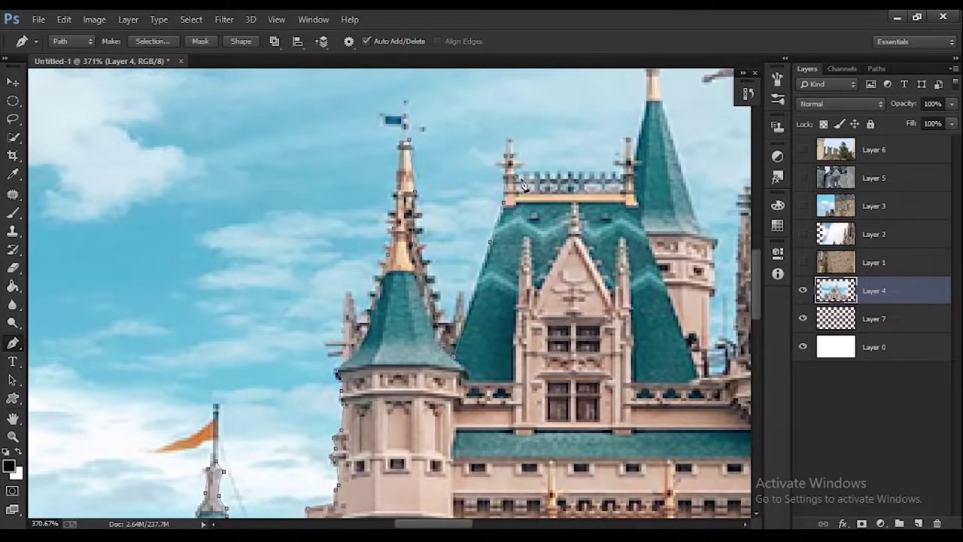
pyautogui.scroll(1, 524, 188)
pyautogui.scroll(-1, 524, 188)
pyautogui.hscroll(6, 228, 260)
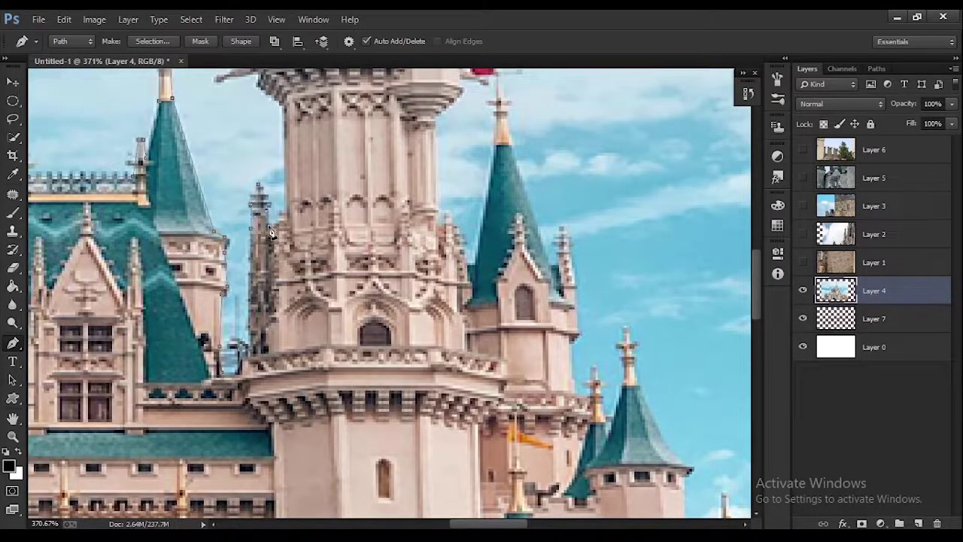
pyautogui.scroll(2, 289, 212)
pyautogui.scroll(1, 290, 213)
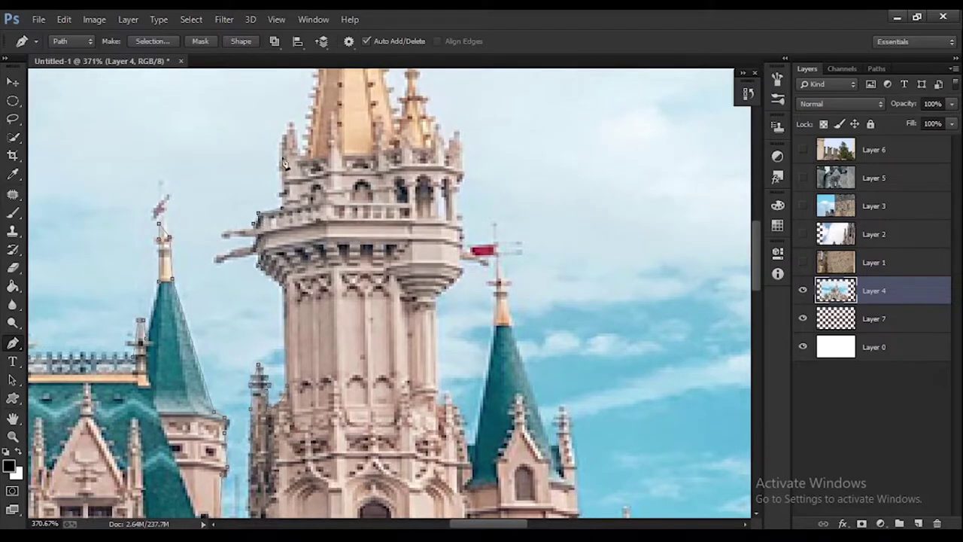
pyautogui.scroll(2, 359, 177)
pyautogui.scroll(1, 360, 178)
pyautogui.scroll(1, 343, 230)
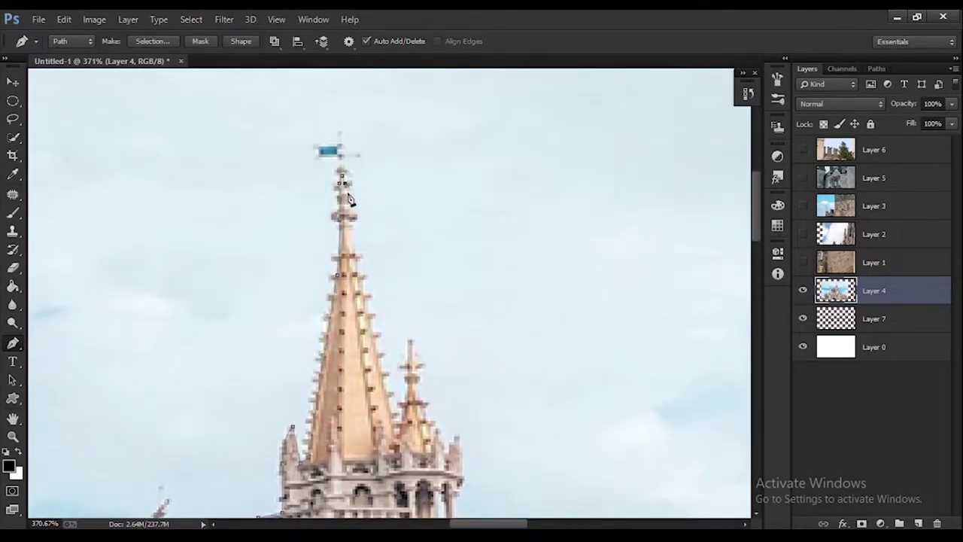
pyautogui.scroll(-2, 348, 199)
pyautogui.scroll(-1, 457, 273)
pyautogui.scroll(-1, 456, 301)
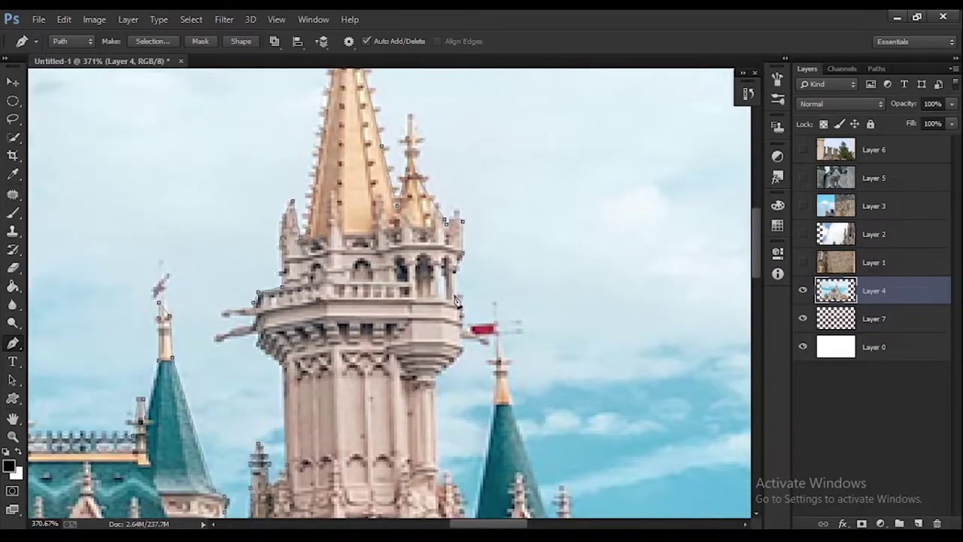
pyautogui.scroll(-2, 446, 322)
pyautogui.scroll(1, 508, 270)
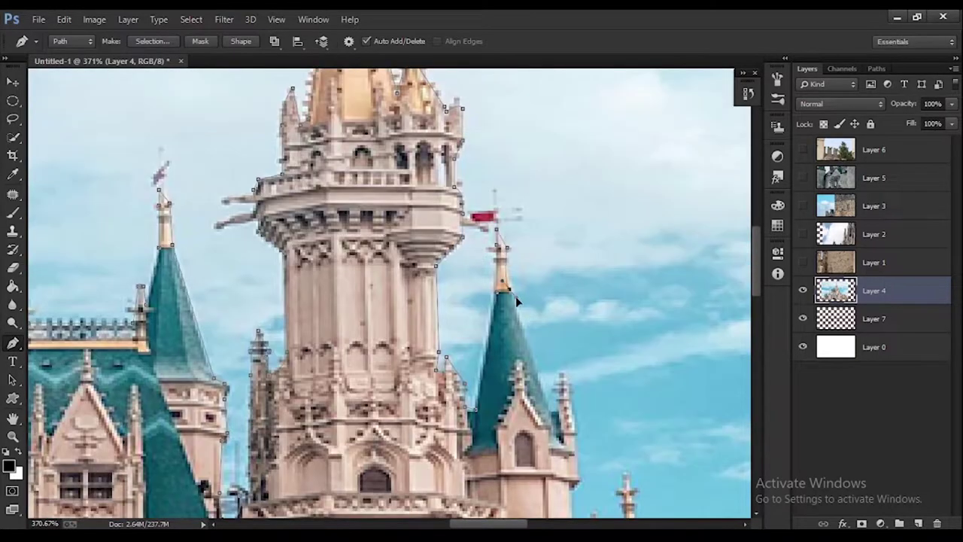
pyautogui.scroll(-2, 515, 295)
pyautogui.scroll(-1, 557, 248)
pyautogui.scroll(-1, 587, 229)
pyautogui.click(622, 179)
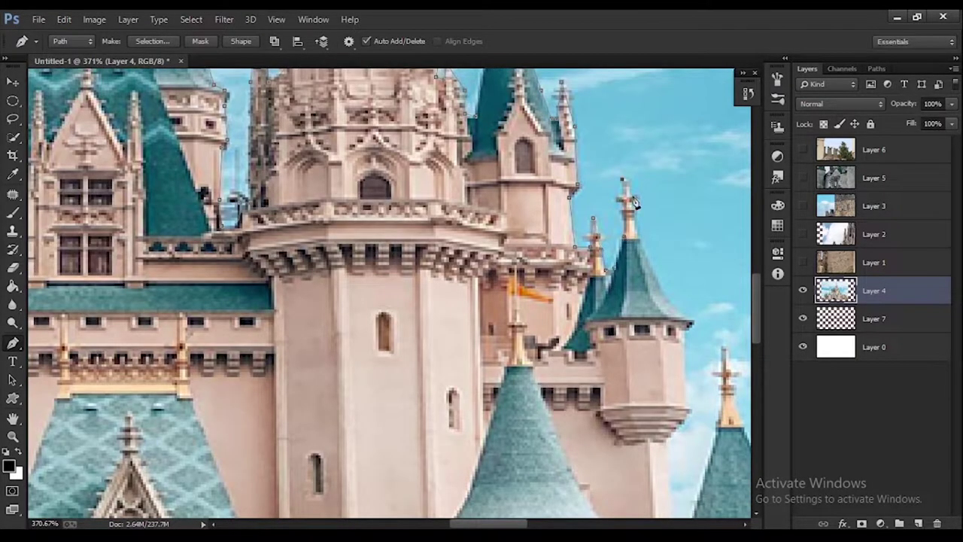
# Trace the outline down the right tower and along the wall and spire edges
pyautogui.scroll(-1, 677, 263)
pyautogui.click(689, 281)
pyautogui.scroll(-2, 690, 282)
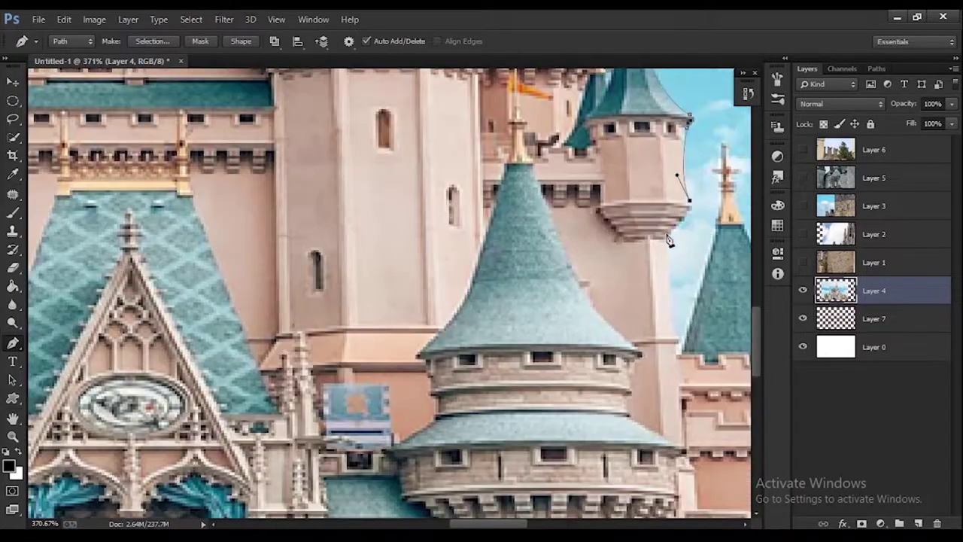
pyautogui.click(684, 197)
pyautogui.click(674, 234)
pyautogui.scroll(-1, 673, 235)
pyautogui.scroll(1, 724, 157)
pyautogui.moveTo(519, 527); pyautogui.dragTo(565, 526)
pyautogui.click(390, 357)
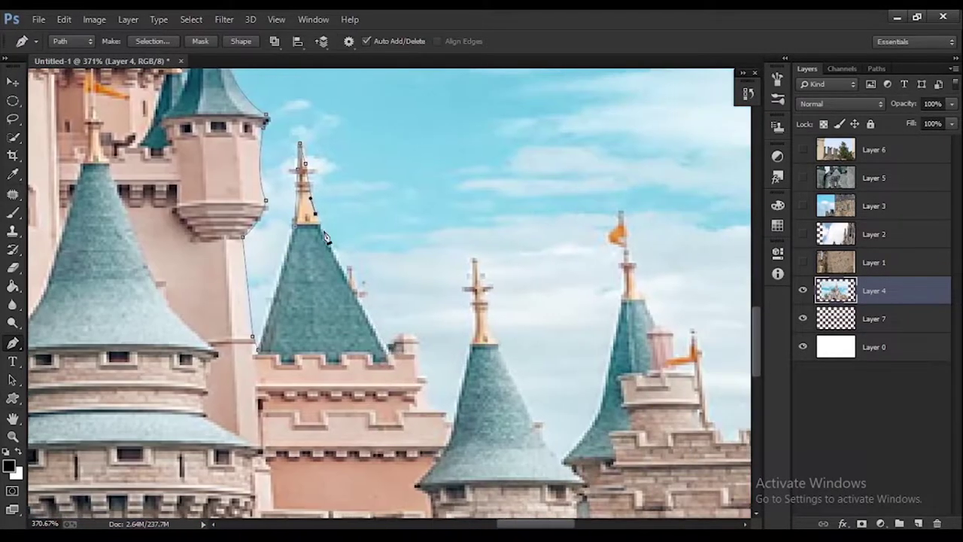
pyautogui.click(414, 332)
pyautogui.click(419, 377)
pyautogui.click(416, 396)
pyautogui.moveTo(413, 410); pyautogui.dragTo(444, 411)
pyautogui.click(455, 419)
pyautogui.click(471, 343)
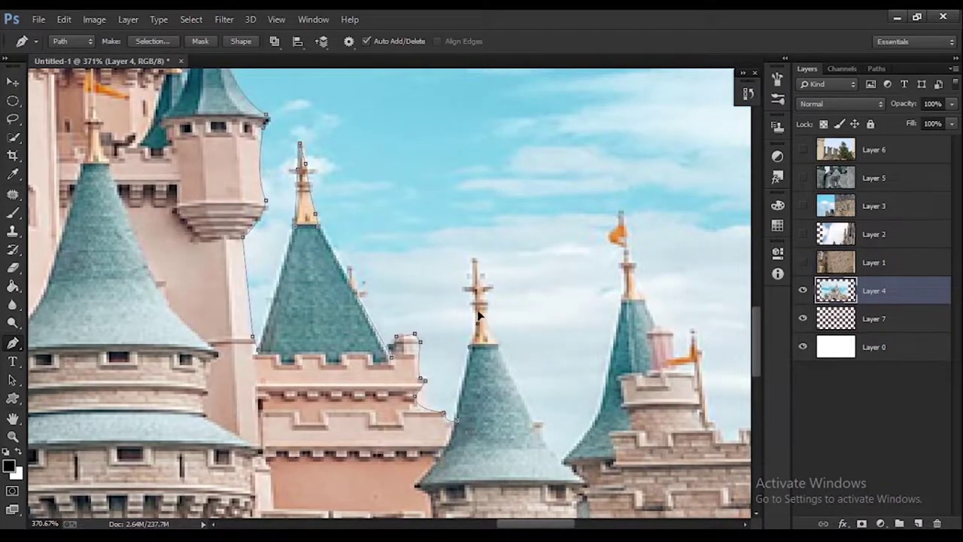
pyautogui.click(479, 286)
pyautogui.click(493, 345)
pyautogui.click(537, 423)
# Continue the path around the right tower and spire, then along the canvas bottom
pyautogui.scroll(-2, 573, 338)
pyautogui.scroll(1, 568, 323)
pyautogui.click(606, 285)
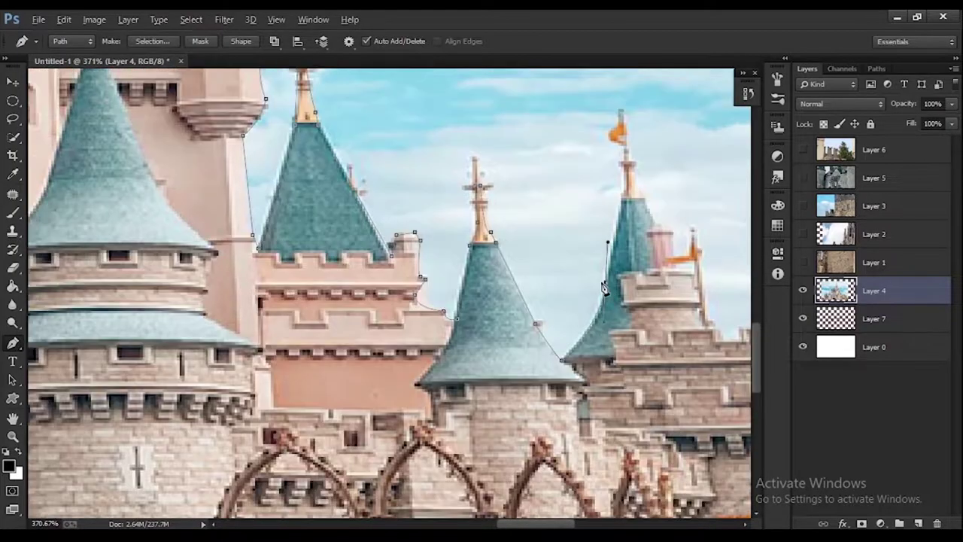
pyautogui.click(623, 215)
pyautogui.click(638, 242)
pyautogui.scroll(2, 482, 345)
pyautogui.click(462, 297)
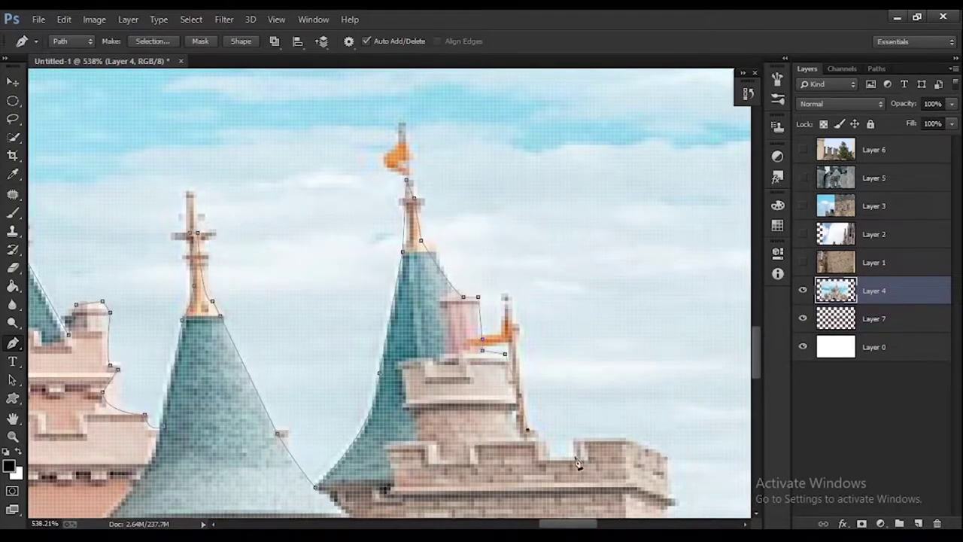
pyautogui.scroll(-3, 617, 391)
pyautogui.scroll(-3, 677, 443)
pyautogui.scroll(-3, 593, 402)
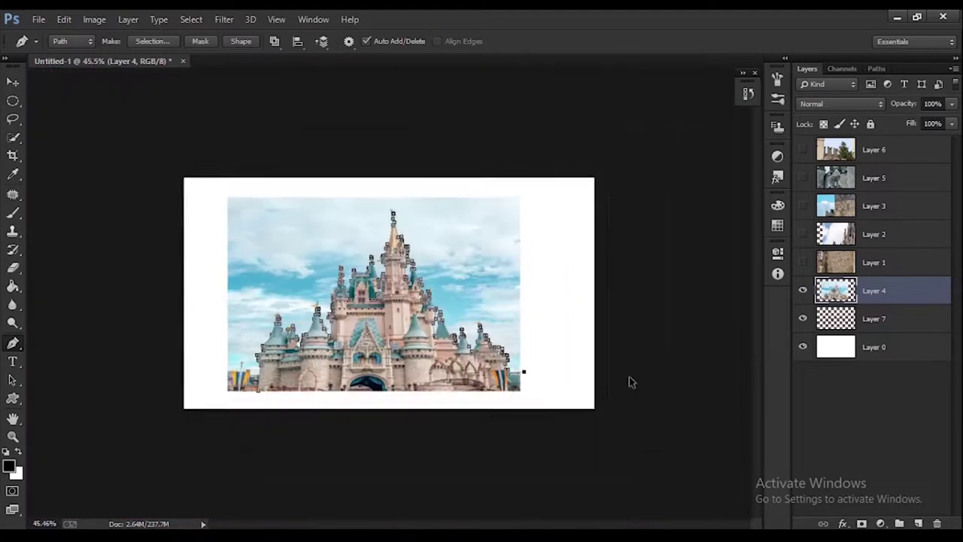
pyautogui.scroll(1, 629, 382)
pyautogui.click(600, 443)
pyautogui.click(472, 450)
pyautogui.click(128, 452)
# Close the castle path, load it as a selection and copy the castle onto Layer 8
pyautogui.click(185, 447)
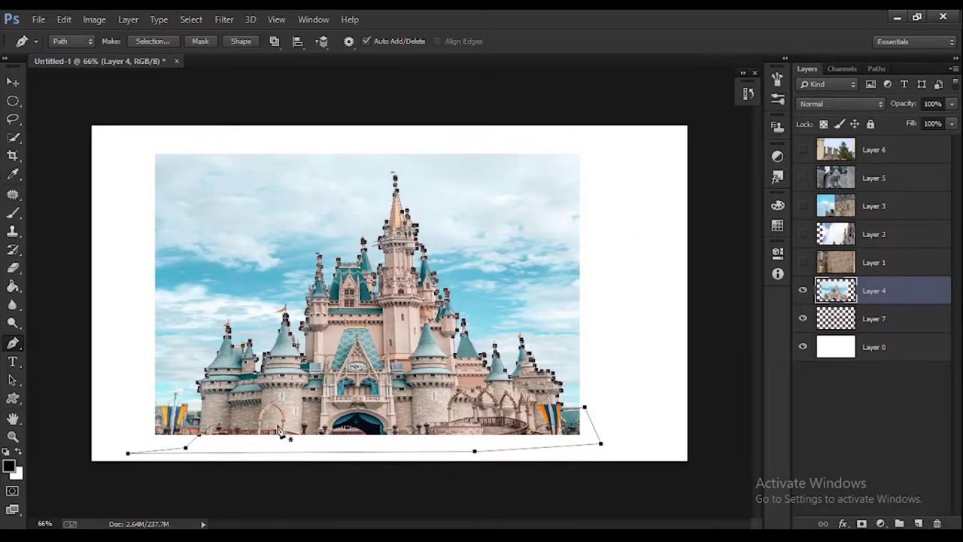
pyautogui.hotkey('ctrl', 'Return')
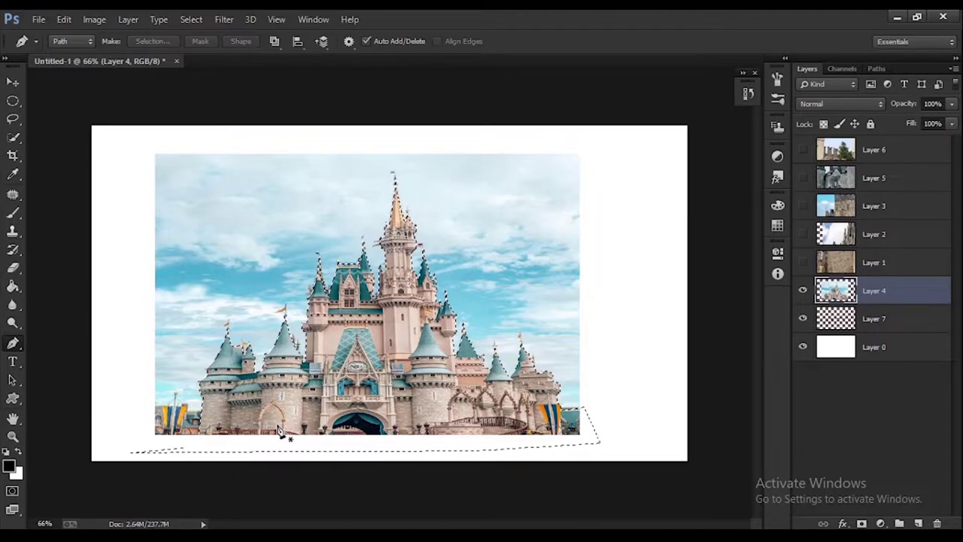
pyautogui.hotkey('ctrl', 'j')
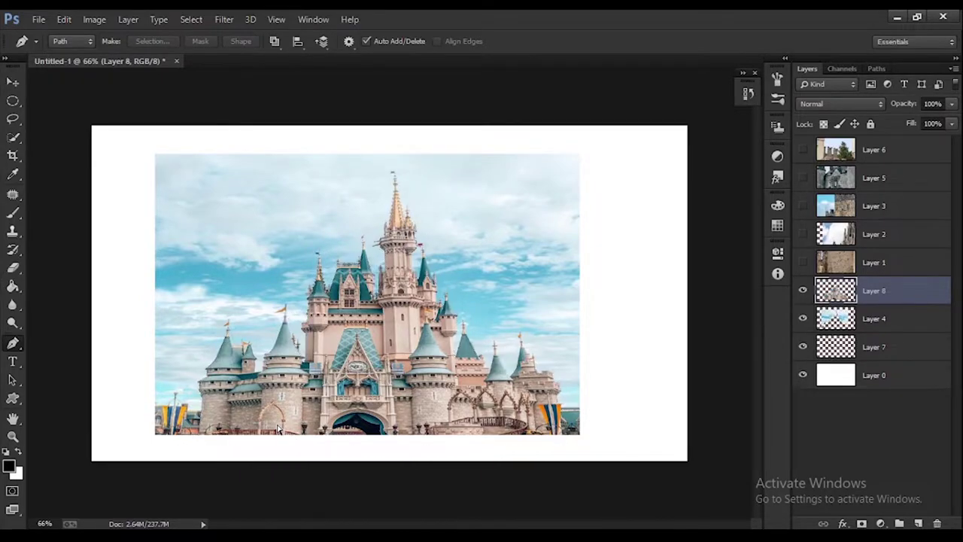
# Check the cut-out layer and hide the original castle photo with its sky
pyautogui.click(803, 290)
pyautogui.click(802, 291)
pyautogui.click(803, 319)
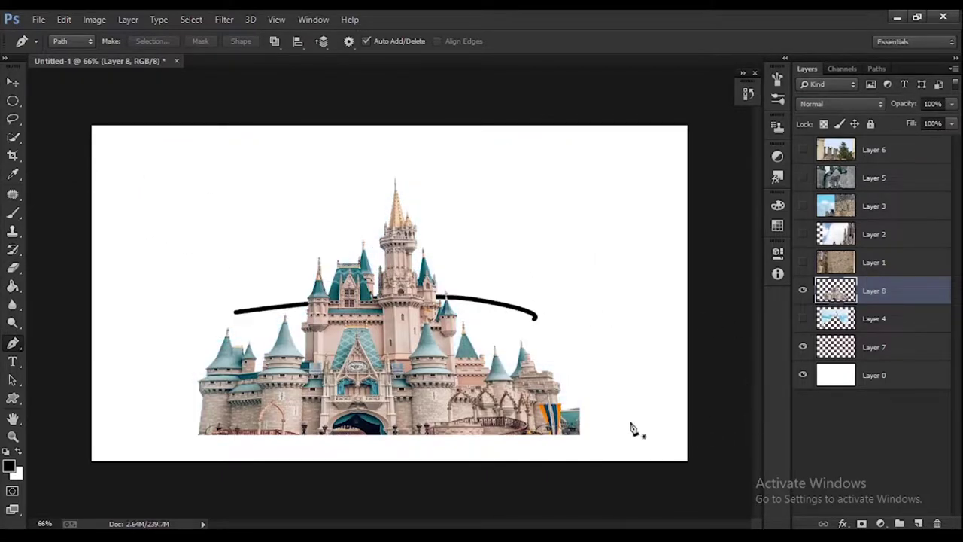
pyautogui.scroll(3, 489, 432)
pyautogui.scroll(-1, 469, 419)
pyautogui.scroll(-1, 469, 420)
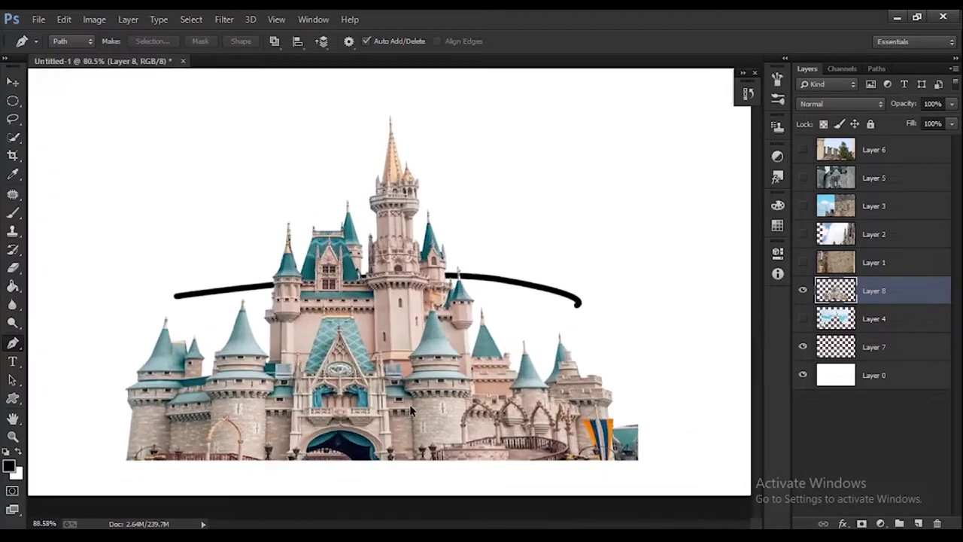
pyautogui.scroll(1, 419, 404)
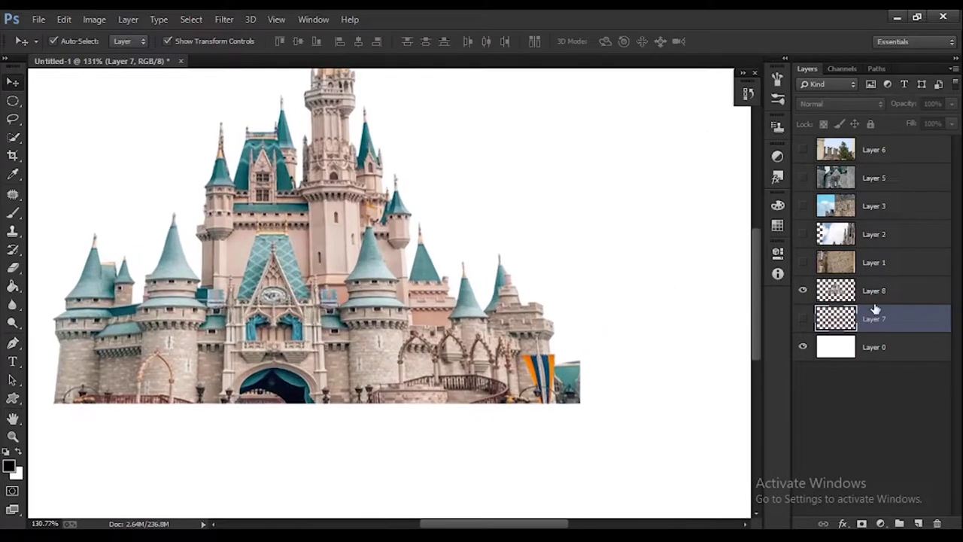
# Mask Layer 8 and paint in black over the leftover corner and stray area by the flag
pyautogui.click(908, 293)
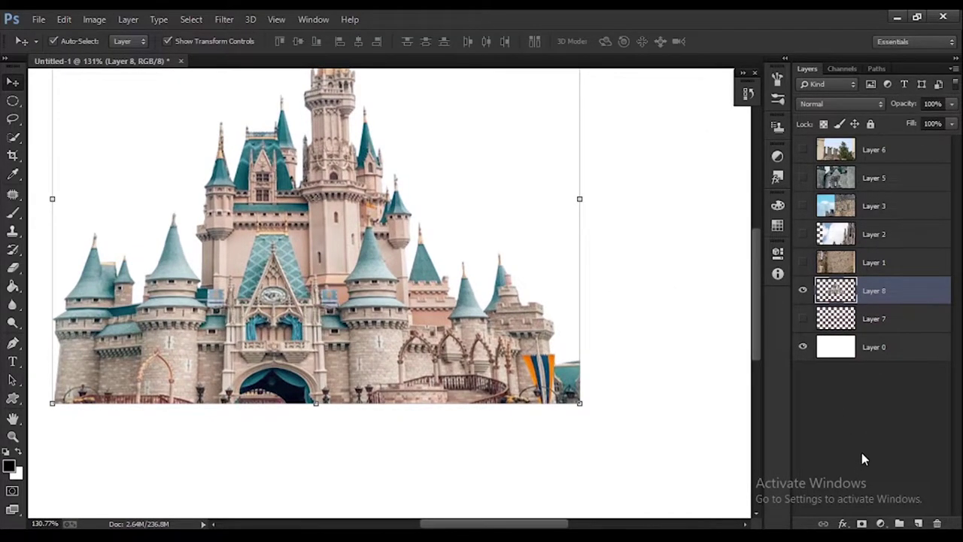
pyautogui.click(861, 523)
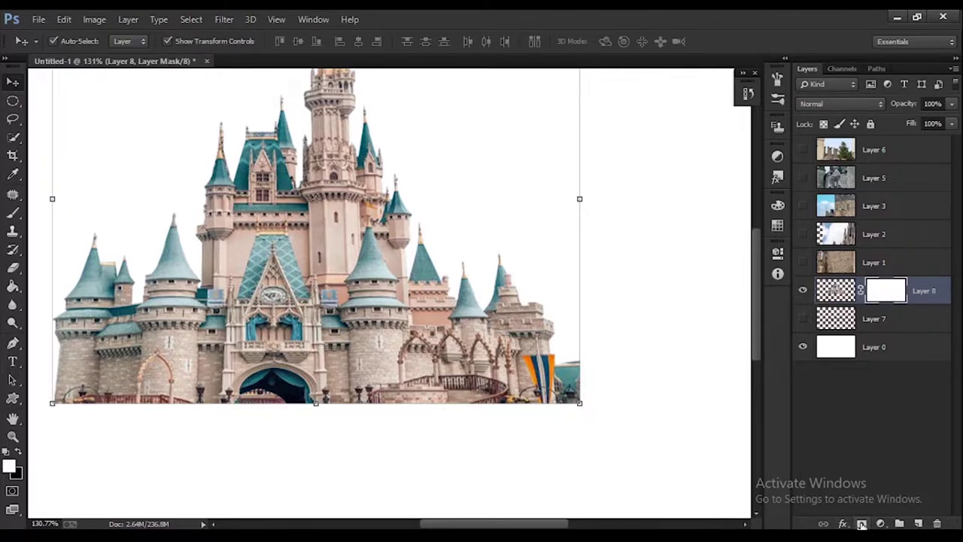
pyautogui.press('x')
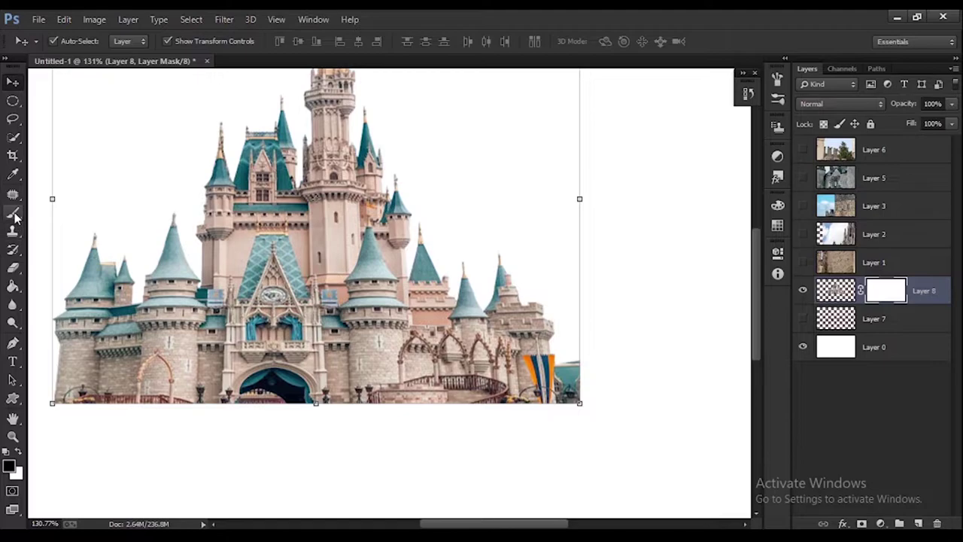
pyautogui.click(13, 213)
pyautogui.moveTo(562, 360); pyautogui.dragTo(577, 387)
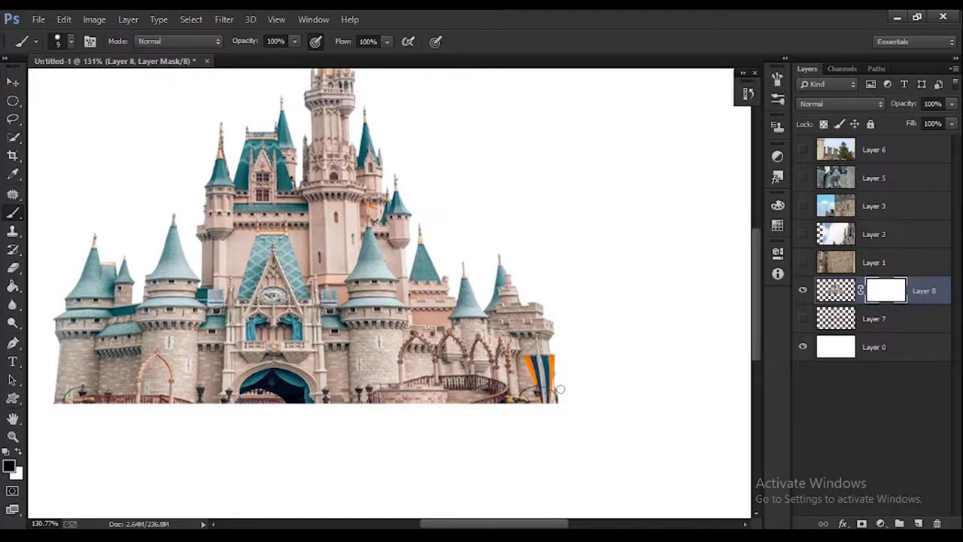
pyautogui.scroll(-3, 559, 361)
pyautogui.scroll(3, 546, 348)
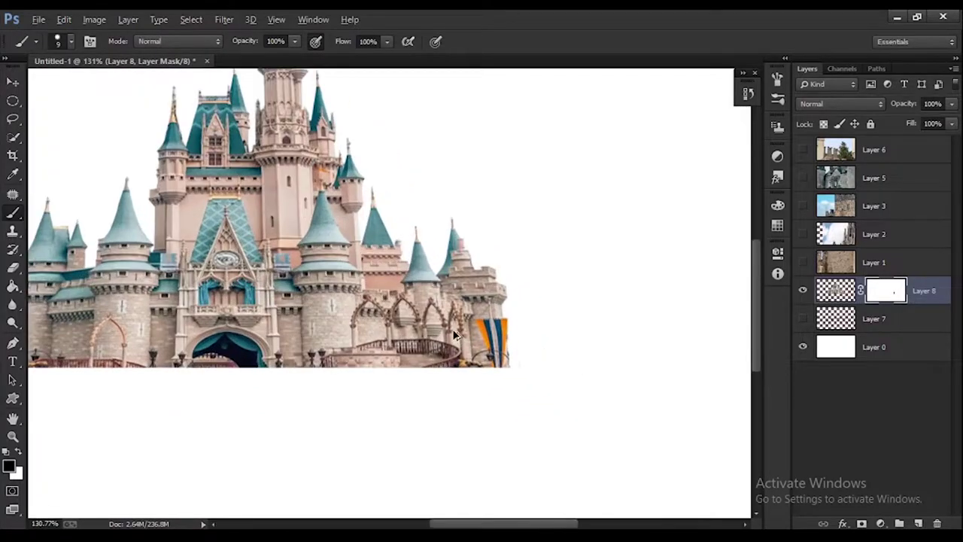
pyautogui.scroll(2, 519, 335)
pyautogui.scroll(2, 497, 324)
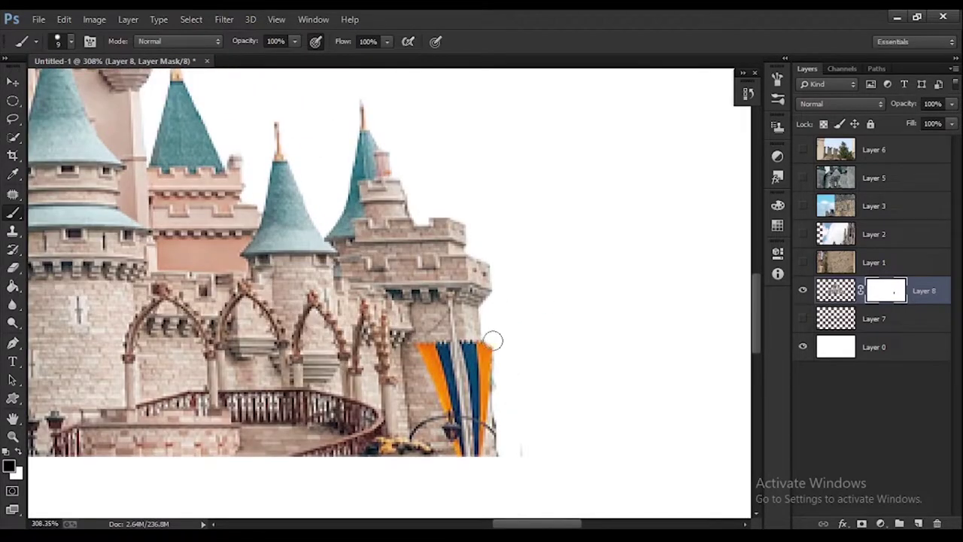
pyautogui.moveTo(493, 340); pyautogui.dragTo(489, 473)
# Position the grey castle photo beside the pink castle
pyautogui.scroll(-3, 284, 303)
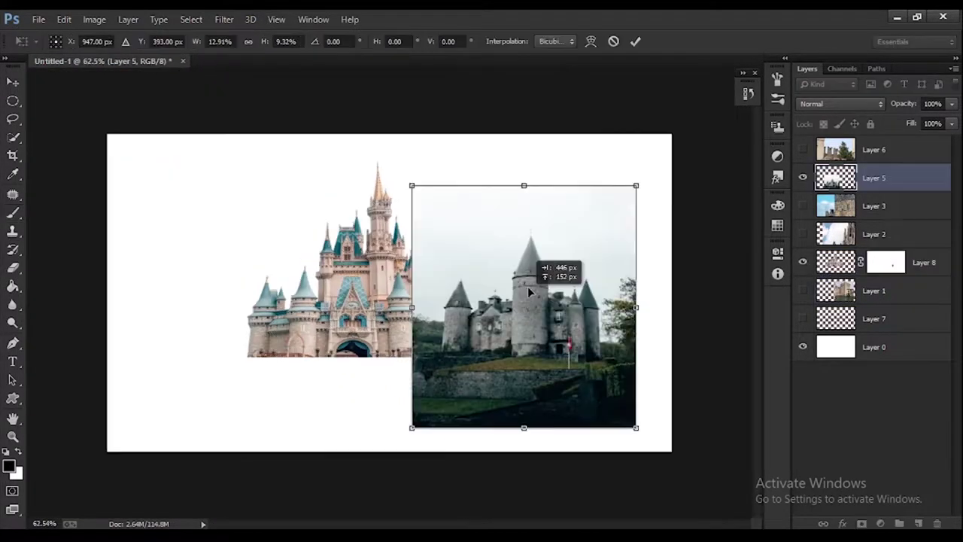
pyautogui.moveTo(554, 271); pyautogui.dragTo(589, 271)
pyautogui.scroll(3, 596, 263)
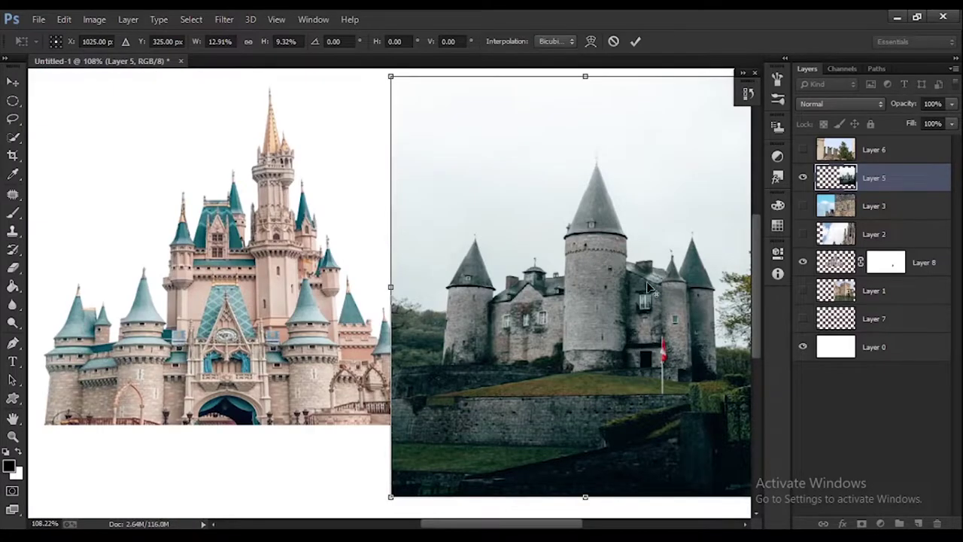
# Confirm the grey castle's placement and trace the round tower with its conical roof
pyautogui.scroll(2, 646, 281)
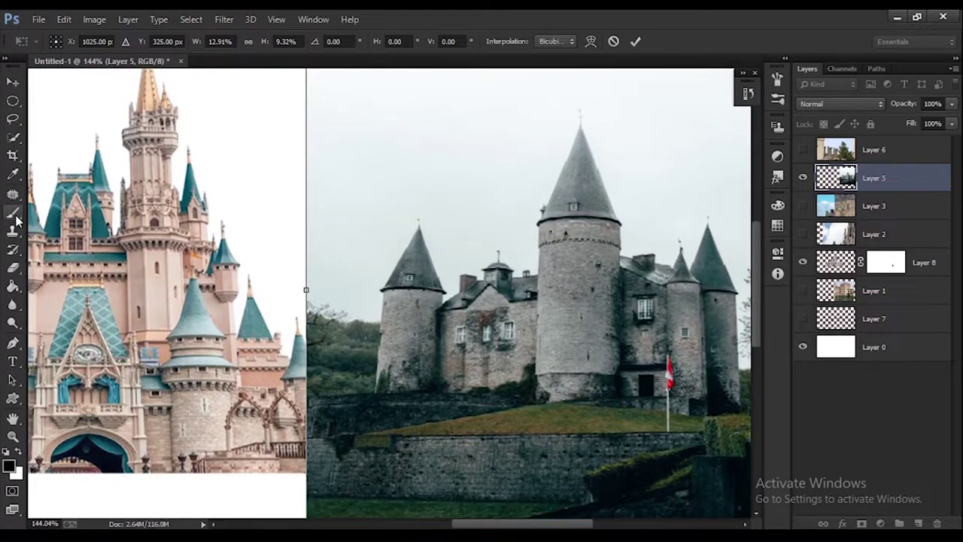
pyautogui.click(13, 344)
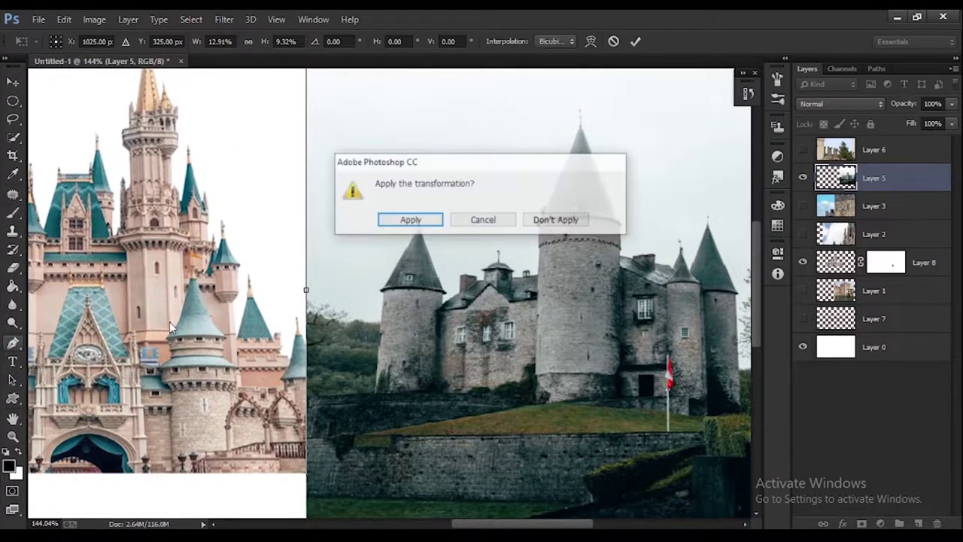
pyautogui.click(410, 220)
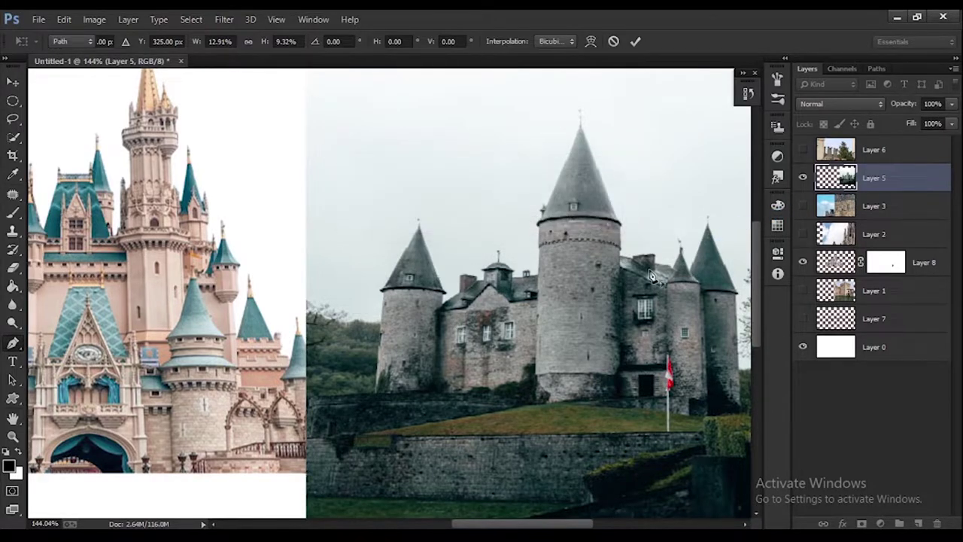
pyautogui.scroll(3, 410, 336)
pyautogui.click(358, 438)
pyautogui.click(370, 256)
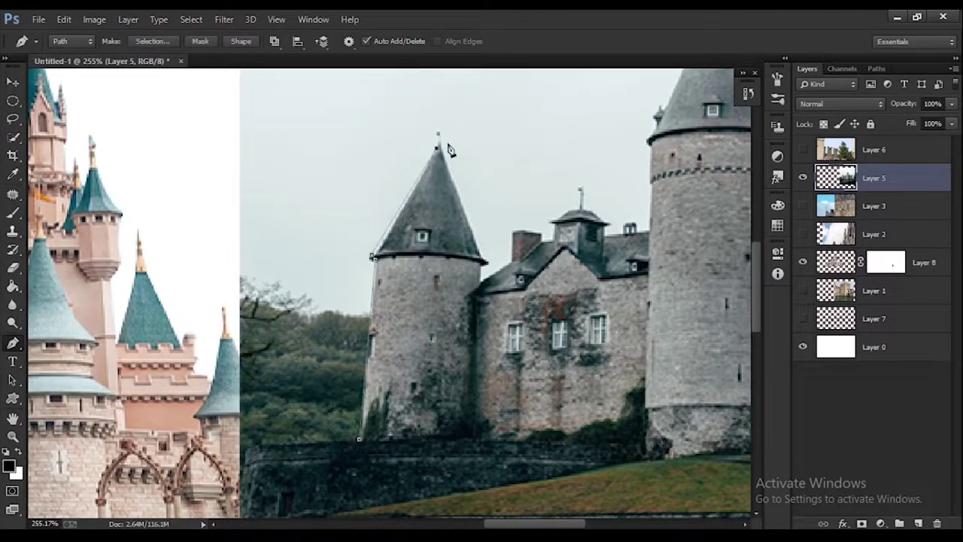
pyautogui.click(439, 147)
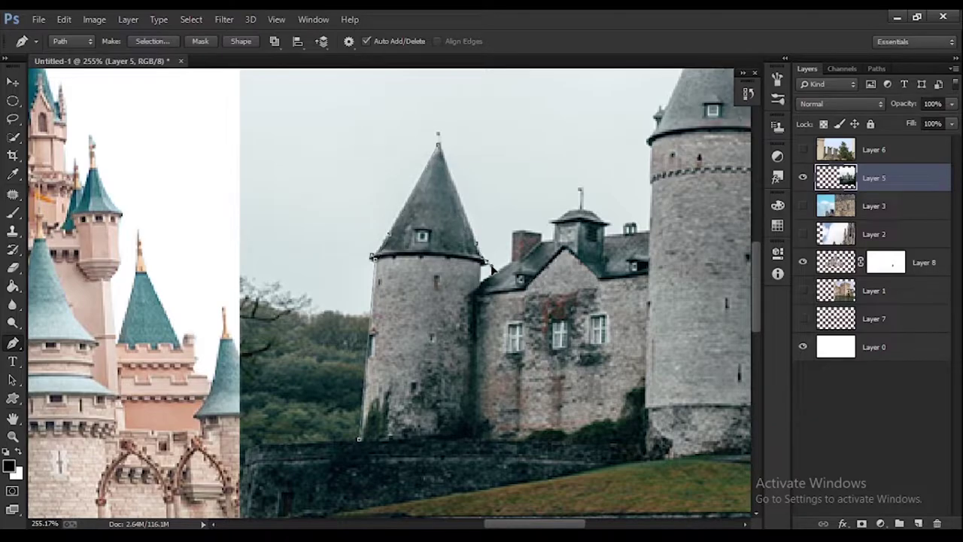
pyautogui.scroll(-5, 527, 259)
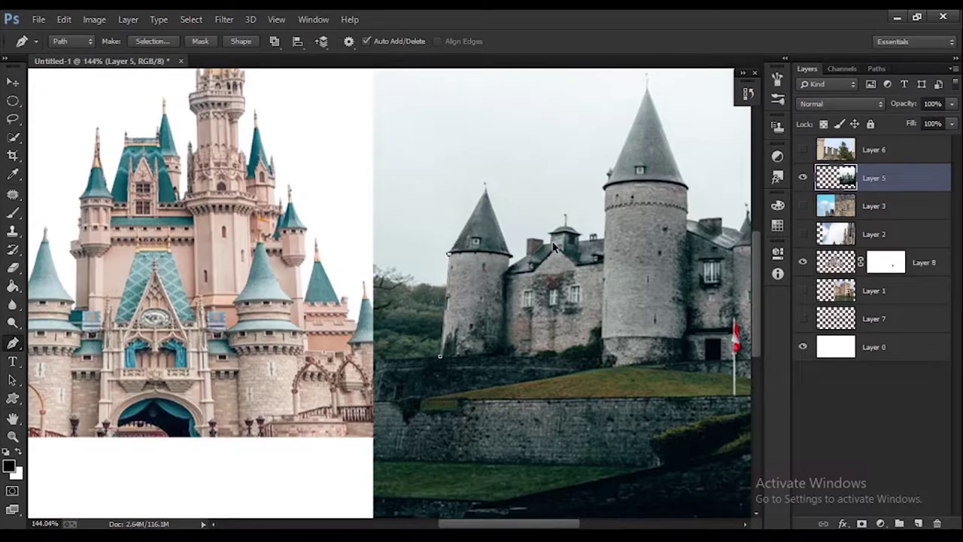
pyautogui.scroll(4, 699, 301)
pyautogui.click(681, 142)
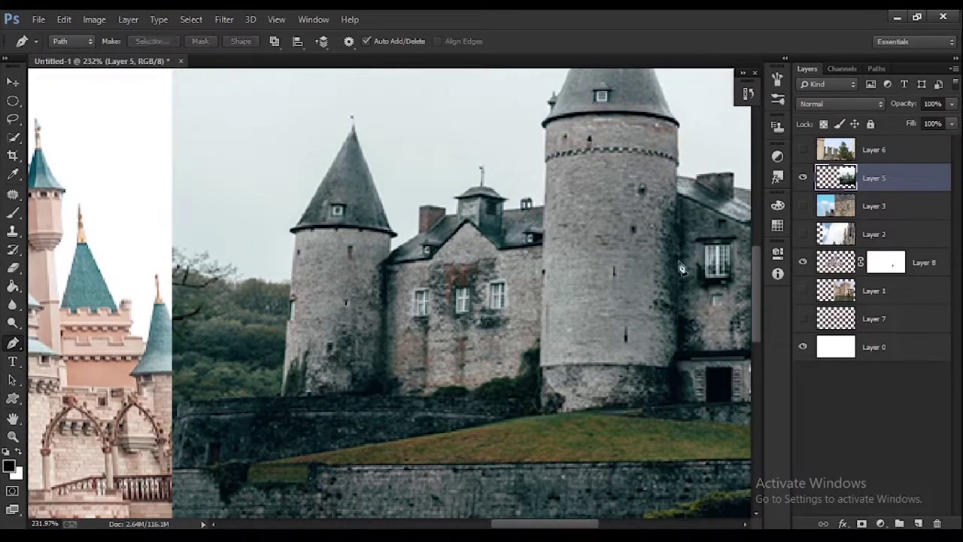
pyautogui.click(541, 407)
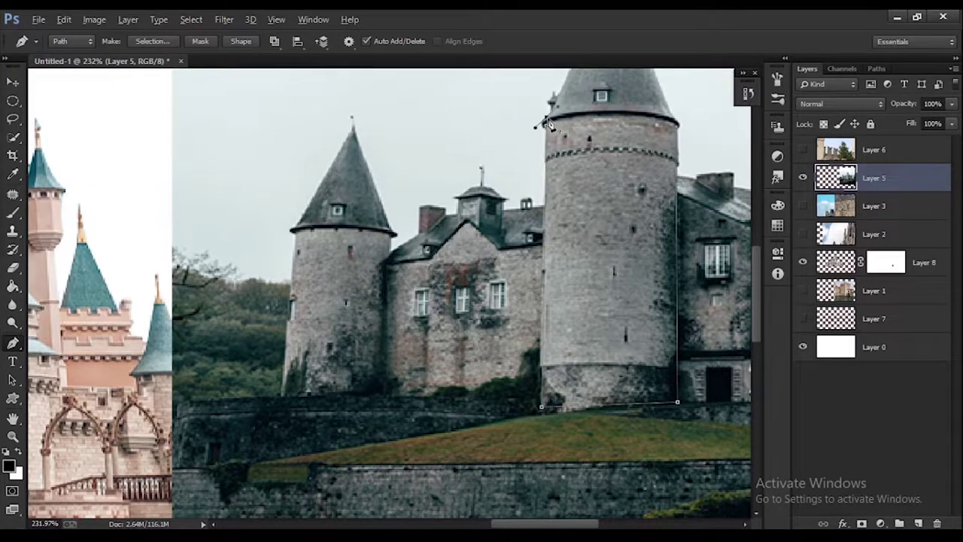
pyautogui.scroll(4, 548, 123)
# Convert the tower outline to a selection and copy it onto new Layer 9
pyautogui.hotkey('ctrl', 'Return')
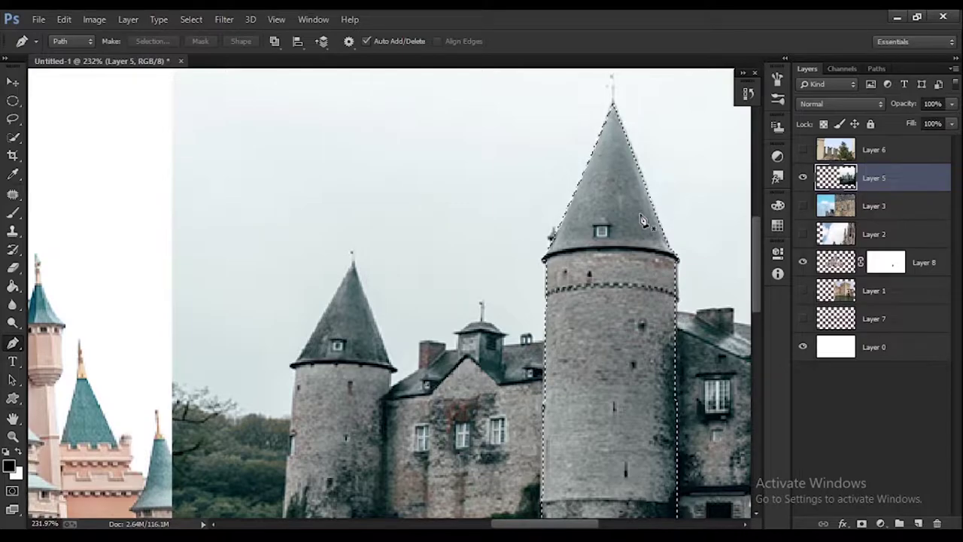
pyautogui.hotkey('ctrl', 'j')
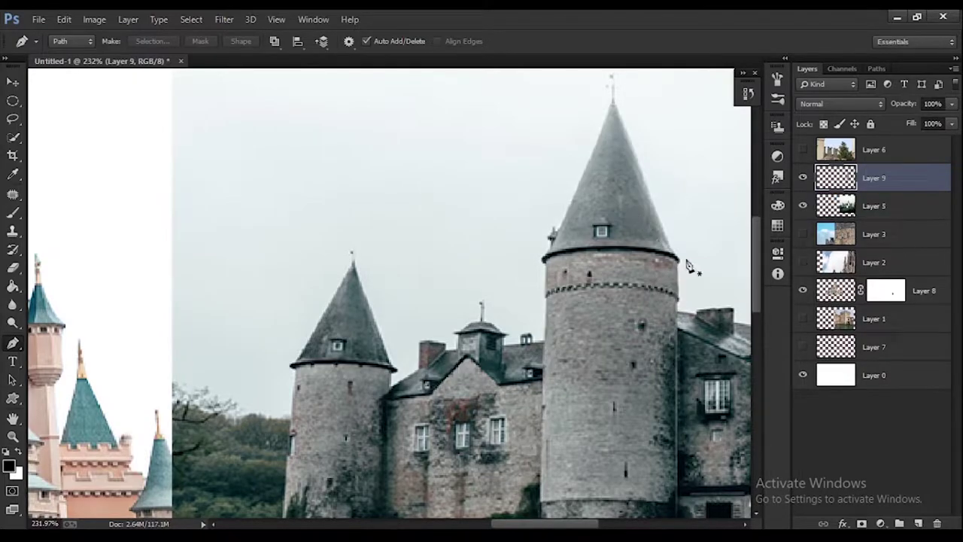
pyautogui.click(12, 83)
# Put Layer 9 below Layer 8, hide the grey castle photo, and move the tower behind the castle
pyautogui.hotkey('ctrl', '0')
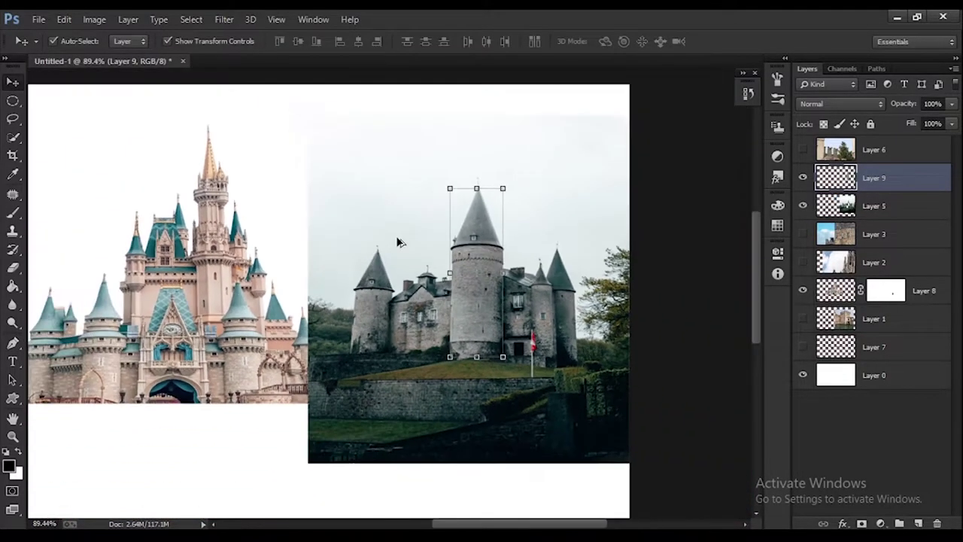
pyautogui.moveTo(900, 184); pyautogui.dragTo(910, 277)
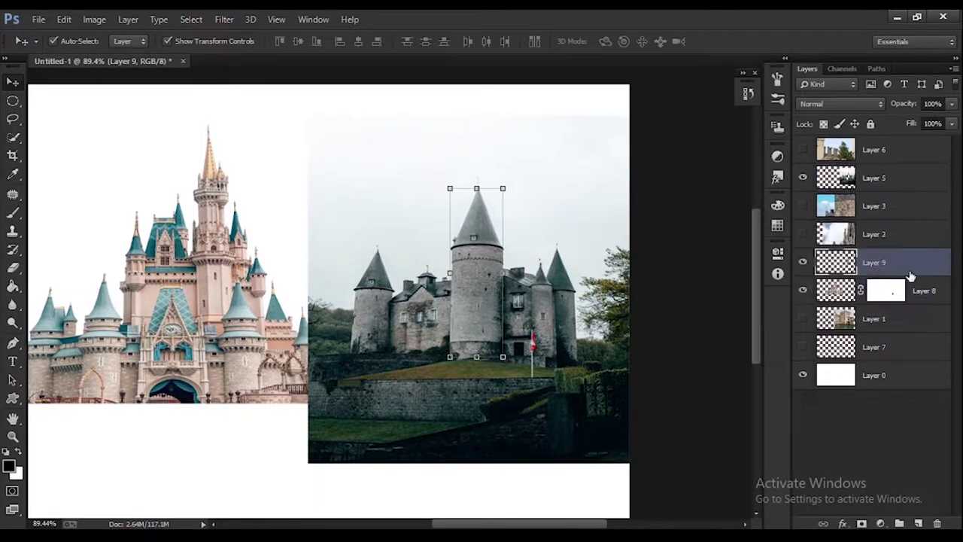
pyautogui.click(803, 178)
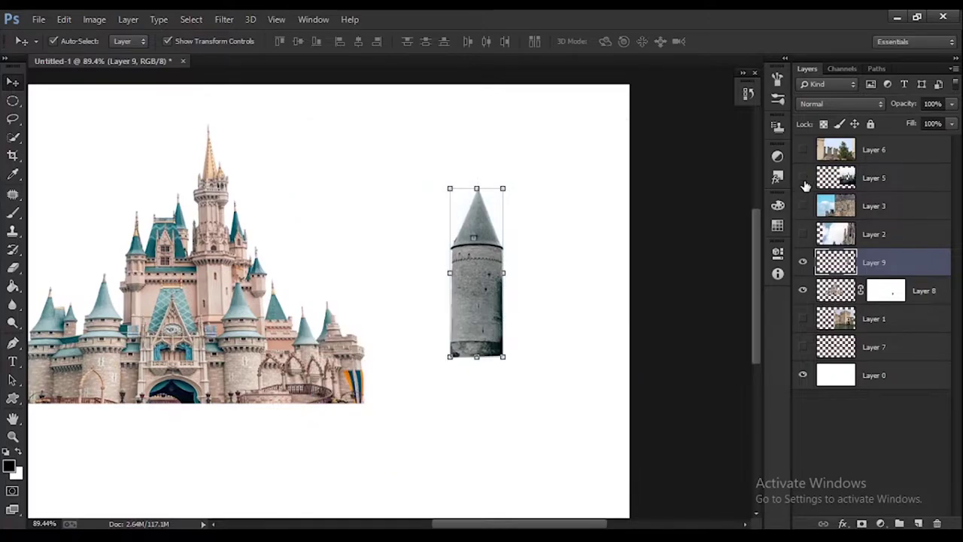
pyautogui.moveTo(493, 312); pyautogui.dragTo(290, 289)
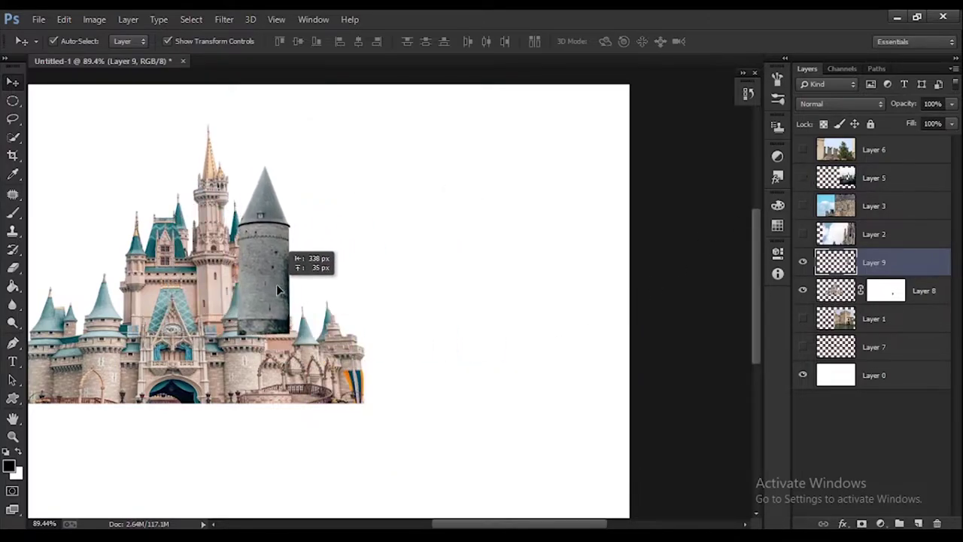
pyautogui.moveTo(918, 271); pyautogui.dragTo(918, 295)
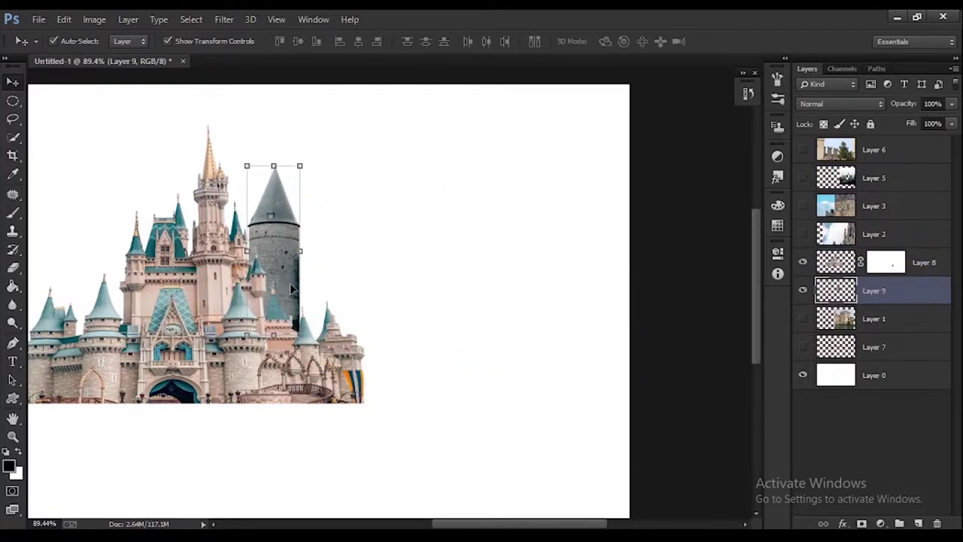
pyautogui.moveTo(279, 268)
pyautogui.mouseDown()
pyautogui.moveTo(294, 299)
pyautogui.moveTo(317, 297)
pyautogui.mouseUp()
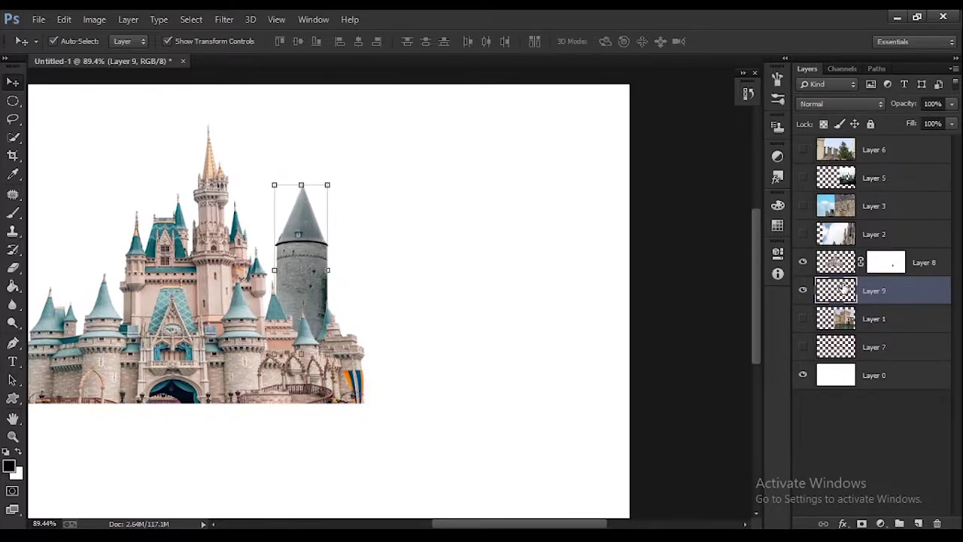
# Lower the tower slightly behind the castle's right side and duplicate the tower layer
pyautogui.scroll(-2, 268, 312)
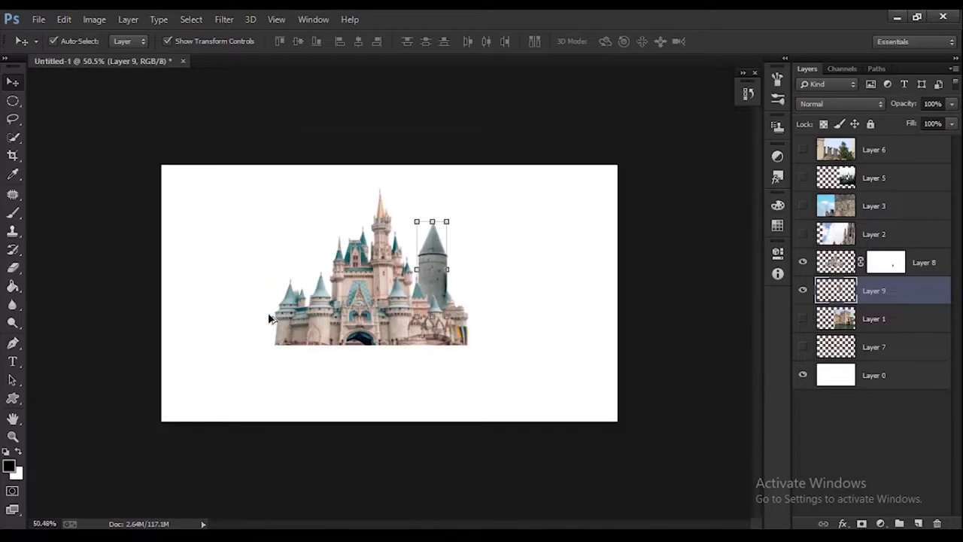
pyautogui.scroll(4, 268, 312)
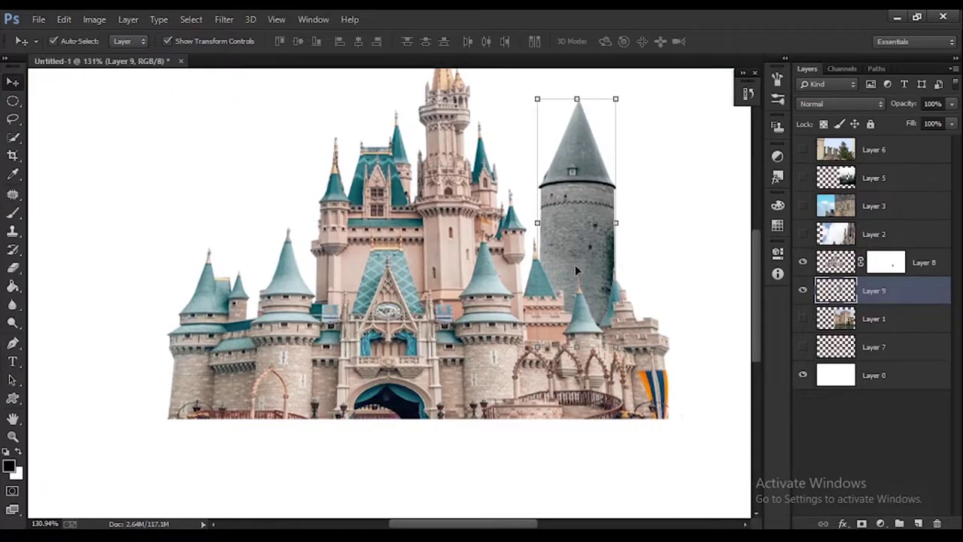
pyautogui.moveTo(575, 266); pyautogui.dragTo(584, 299)
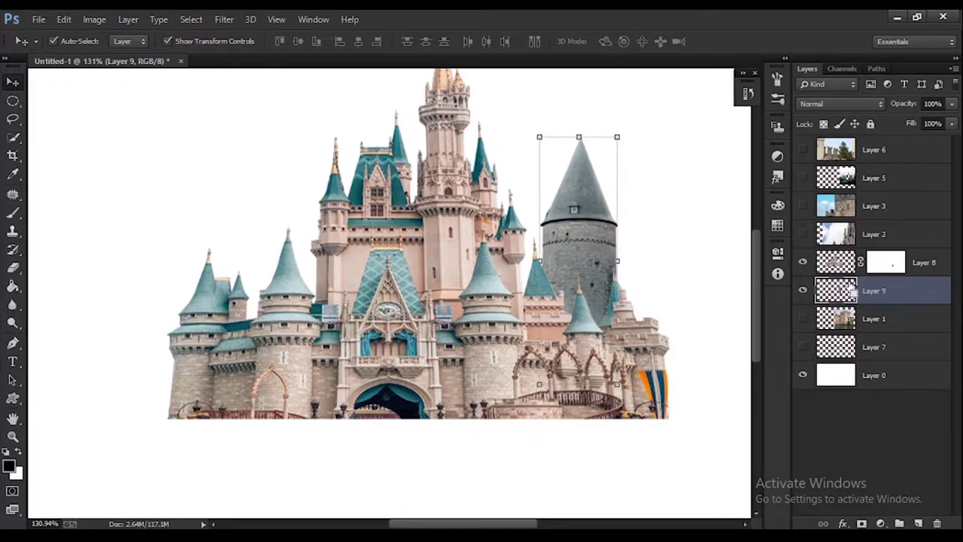
pyautogui.hotkey('ctrl', 'j')
pyautogui.hotkey('ctrl', 'j')
pyautogui.hotkey('ctrl', 'j')
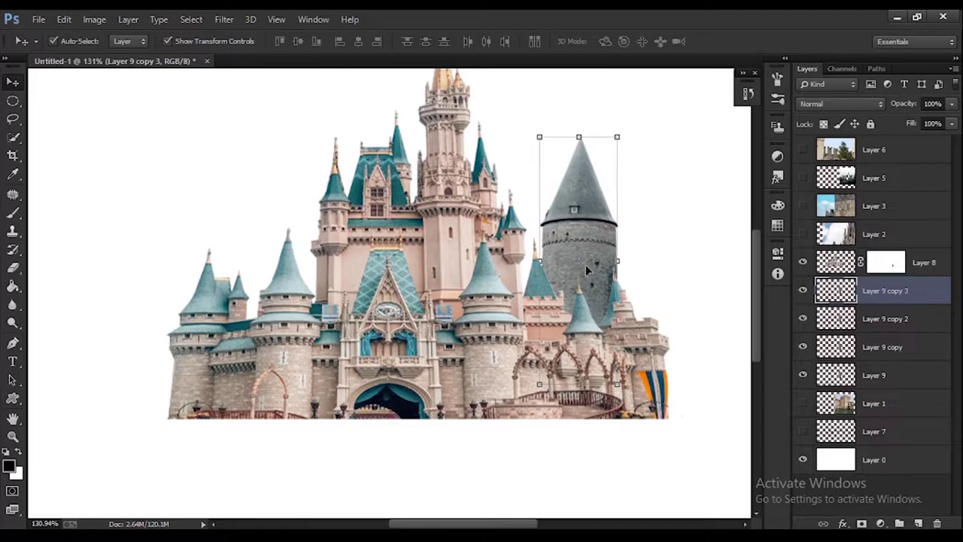
# Move a tower copy to the castle's left, flip it horizontally and tilt it slightly
pyautogui.moveTo(588, 271); pyautogui.dragTo(244, 277)
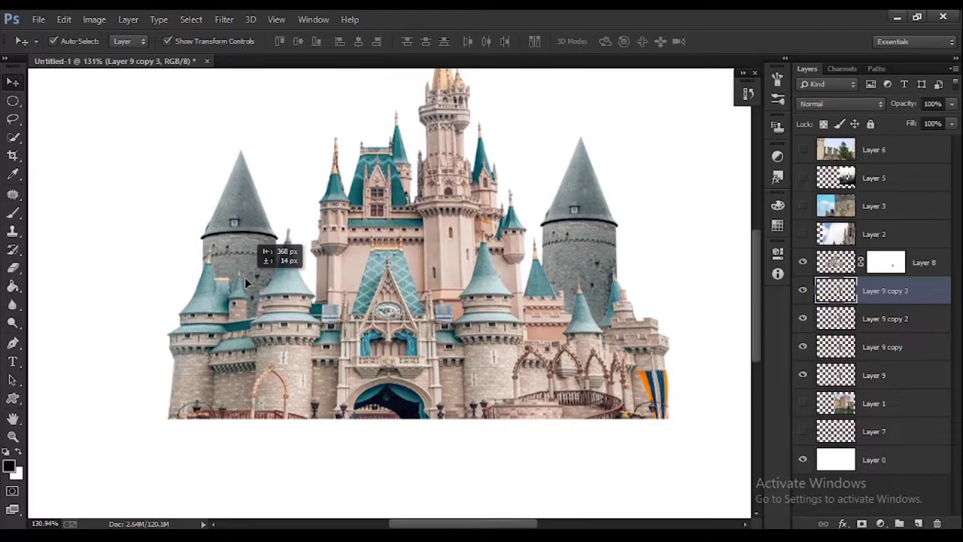
pyautogui.moveTo(245, 276); pyautogui.dragTo(244, 271)
pyautogui.hotkey('ctrl', 't')
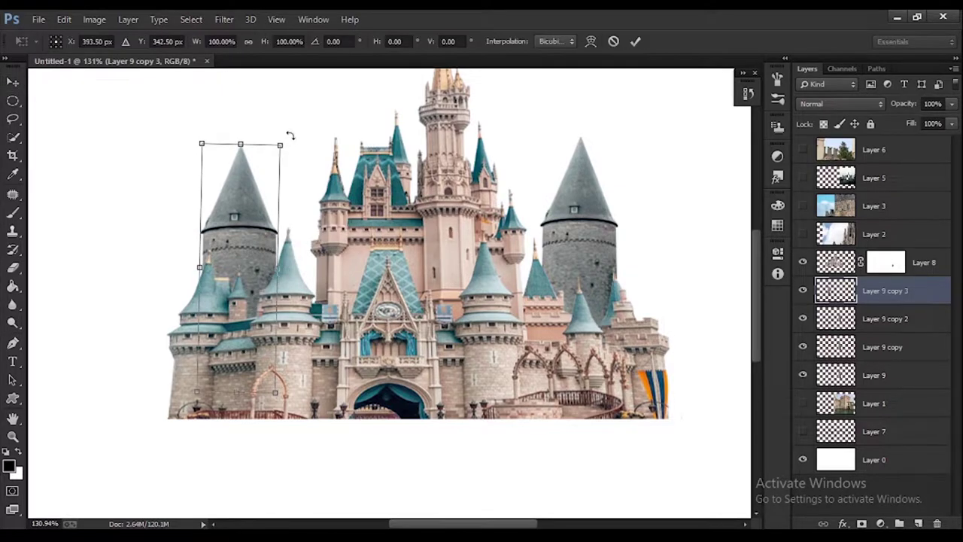
pyautogui.rightClick(274, 262)
pyautogui.click(338, 471)
pyautogui.moveTo(291, 134); pyautogui.dragTo(295, 139)
pyautogui.moveTo(254, 244); pyautogui.dragTo(254, 239)
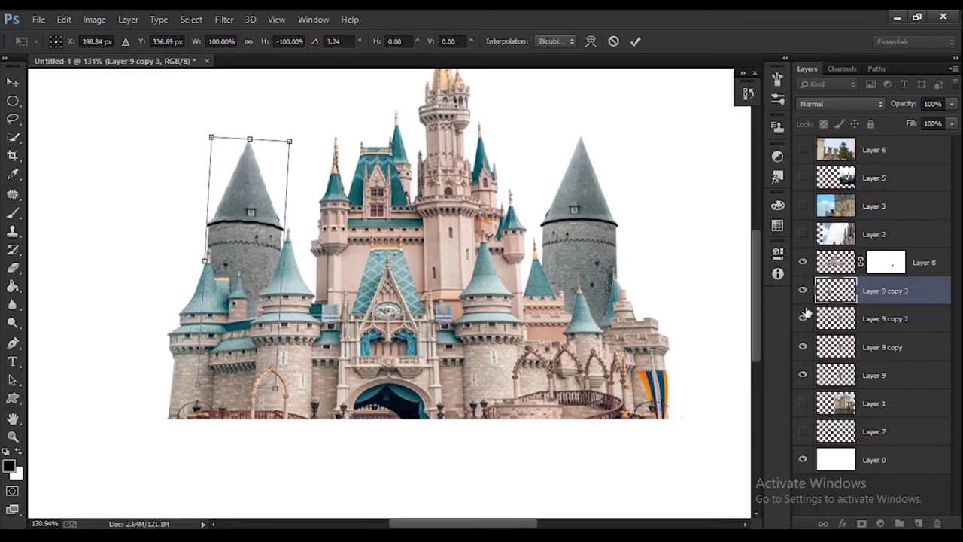
pyautogui.click(864, 318)
# Place another tower copy over the castle's middle and bring in the starry-sky photo
pyautogui.click(408, 271)
pyautogui.moveTo(354, 284)
pyautogui.mouseDown()
pyautogui.moveTo(376, 197)
pyautogui.moveTo(450, 228)
pyautogui.moveTo(578, 250)
pyautogui.mouseUp()
pyautogui.moveTo(450, 68)
pyautogui.mouseDown()
pyautogui.moveTo(349, 55)
pyautogui.moveTo(204, 103)
pyautogui.mouseUp()
pyautogui.moveTo(412, 236); pyautogui.dragTo(451, 256)
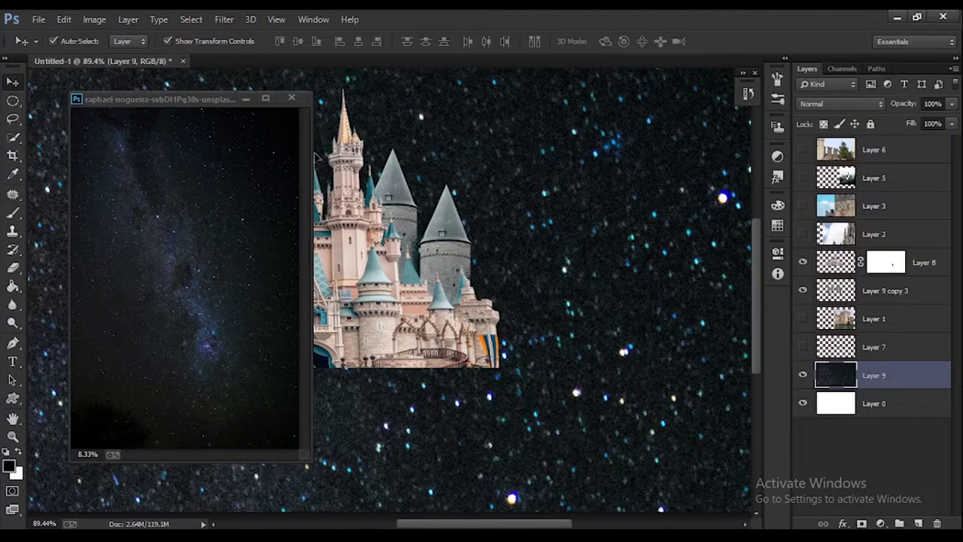
# Shrink the starry-sky layer and move it over the Untitled-1 canvas
pyautogui.click(245, 100)
pyautogui.scroll(-5, 456, 140)
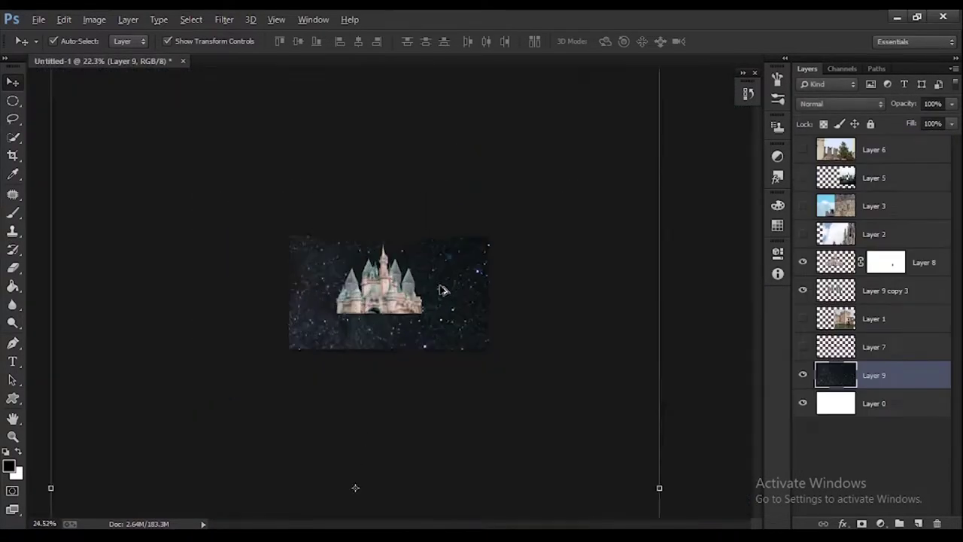
pyautogui.scroll(-1, 502, 250)
pyautogui.moveTo(469, 483); pyautogui.dragTo(343, 296)
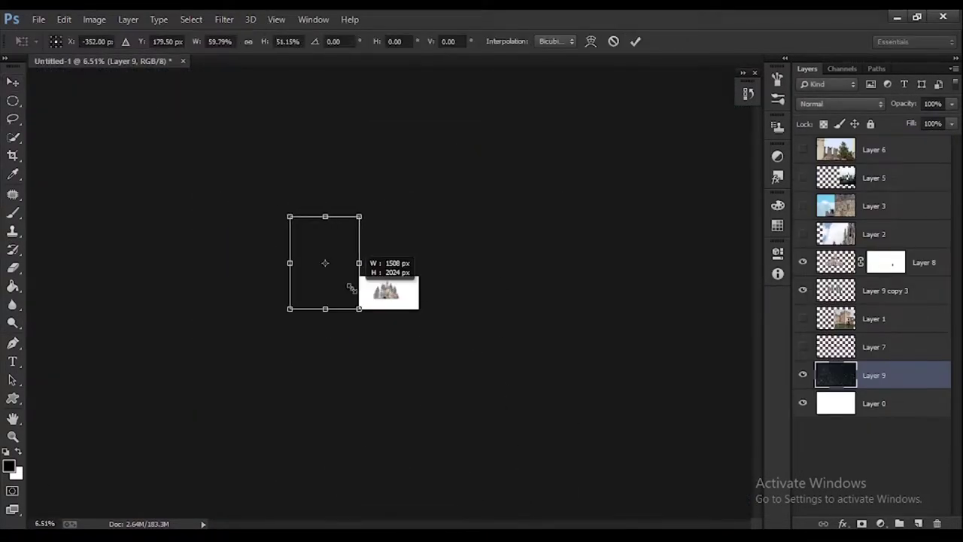
pyautogui.scroll(2, 313, 267)
pyautogui.scroll(1, 312, 267)
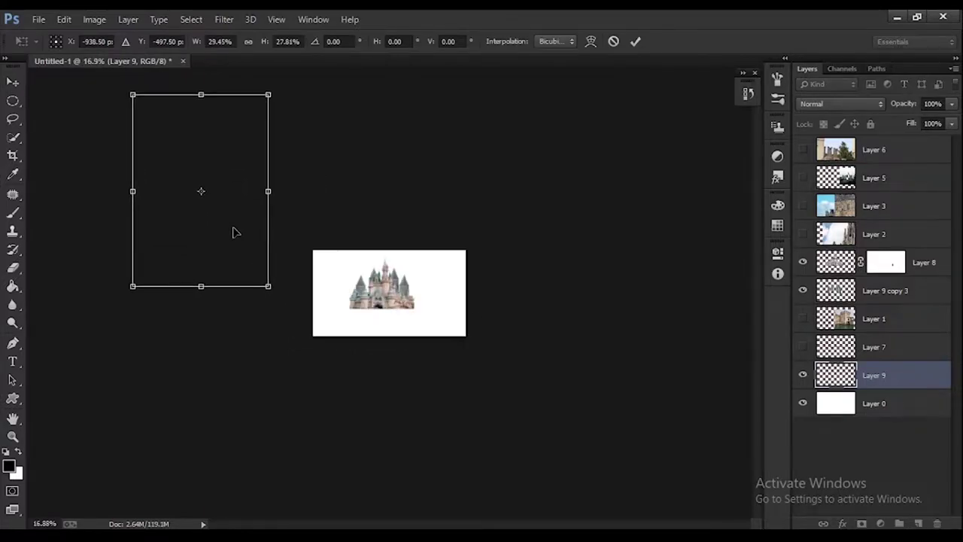
pyautogui.moveTo(234, 232); pyautogui.dragTo(413, 320)
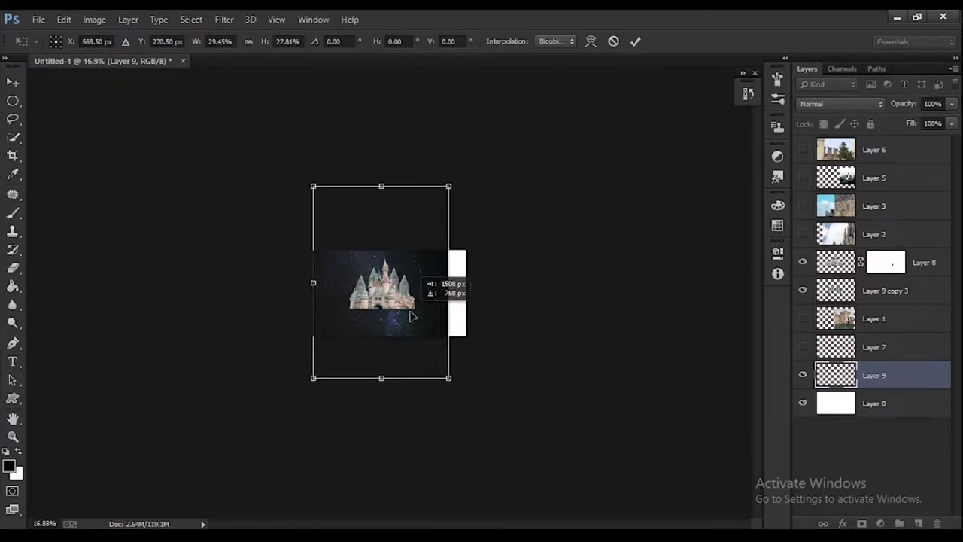
# Stretch the starry sky to cover the full canvas height and apply the transform
pyautogui.scroll(1, 414, 321)
pyautogui.scroll(1, 413, 320)
pyautogui.moveTo(559, 397); pyautogui.dragTo(568, 457)
pyautogui.scroll(-1, 568, 456)
pyautogui.moveTo(511, 120); pyautogui.dragTo(511, 161)
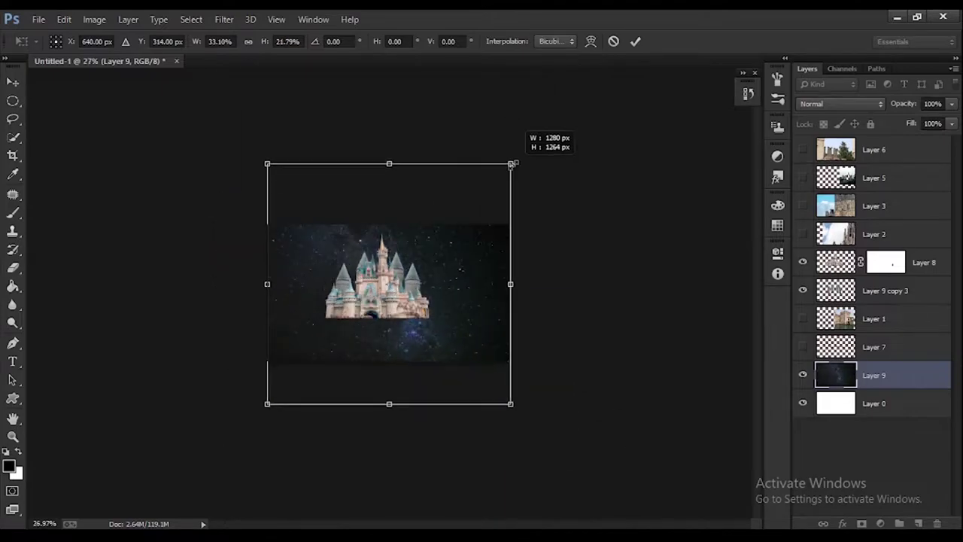
pyautogui.click(12, 81)
pyautogui.click(425, 221)
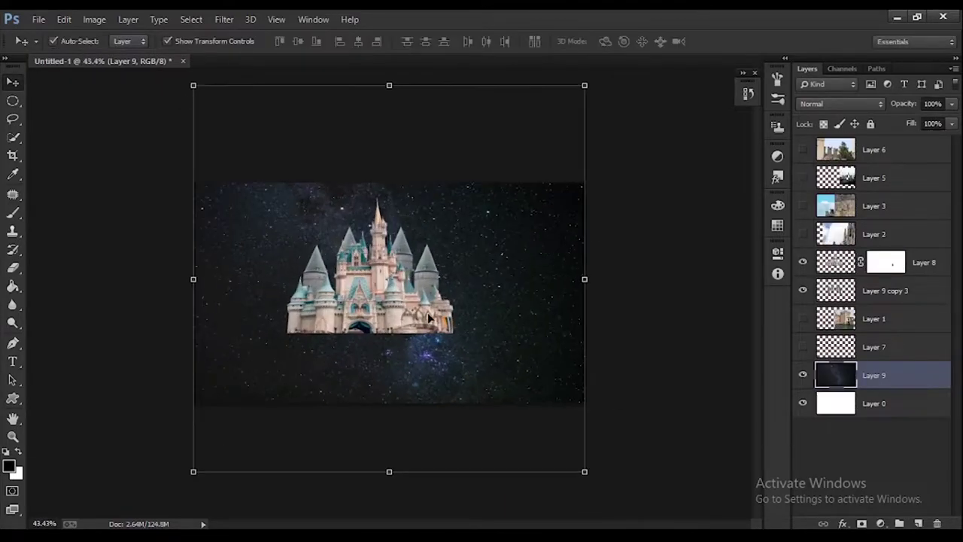
# Select the Layer 8 castle layer
pyautogui.click(819, 320)
pyautogui.click(908, 297)
pyautogui.click(921, 277)
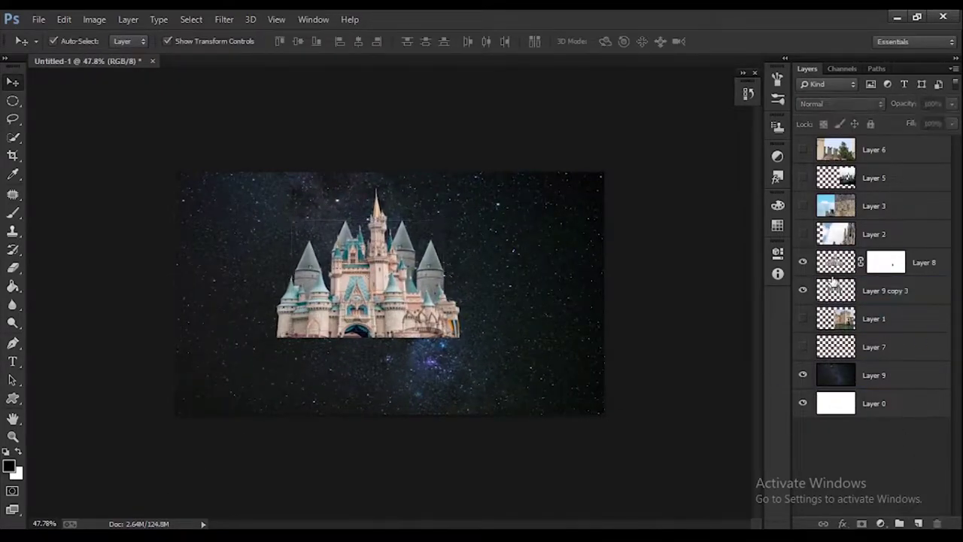
pyautogui.click(874, 298)
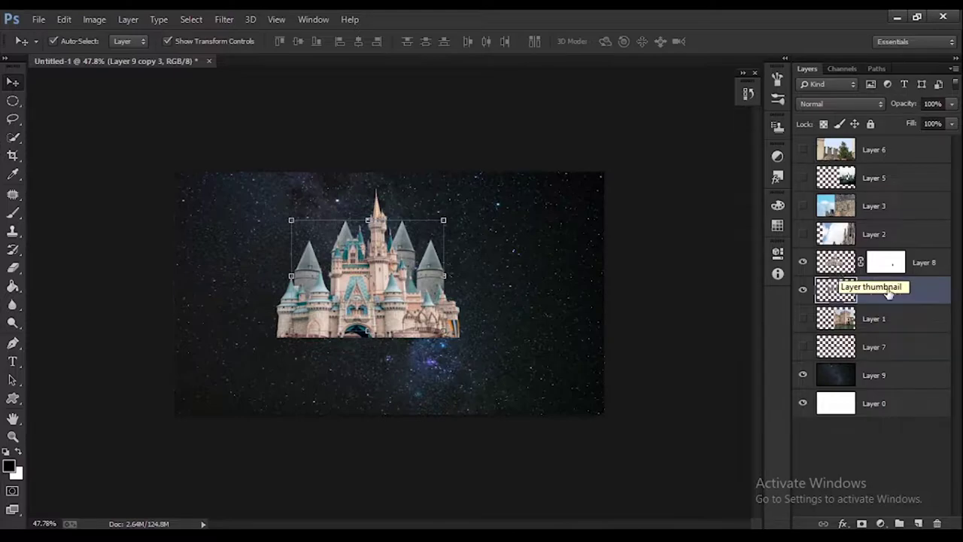
pyautogui.click(877, 269)
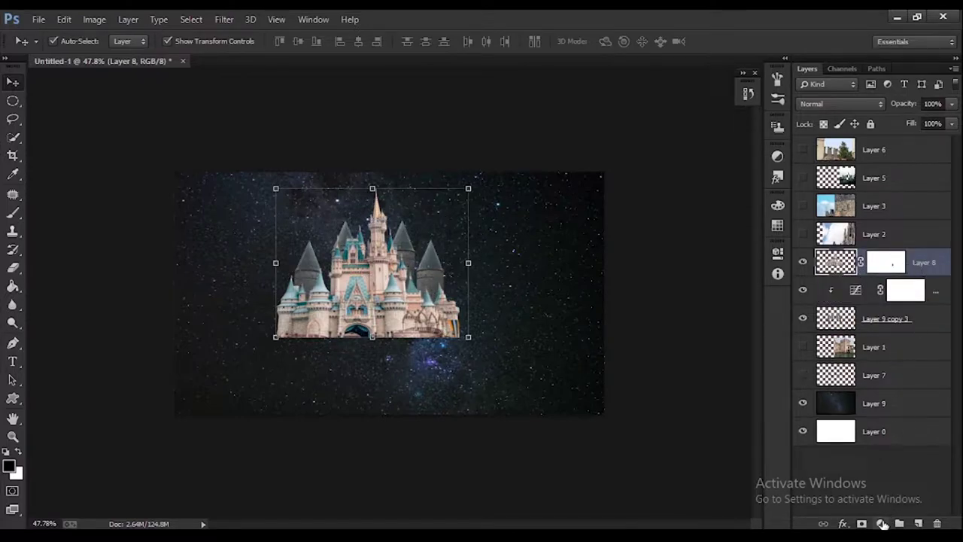
# Add an Exposure -2.42 adjustment clipped to Layer 8 and invert its mask
pyautogui.click(882, 525)
pyautogui.click(837, 314)
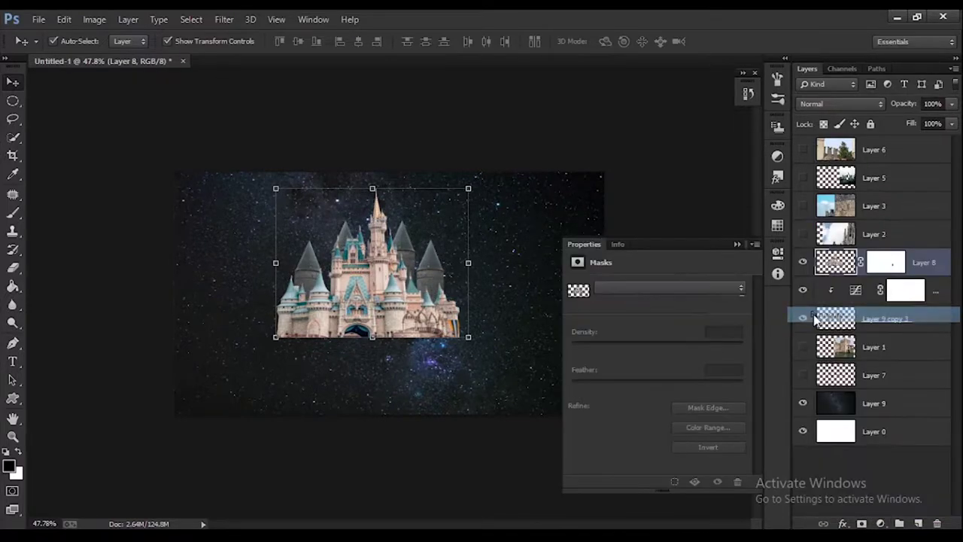
pyautogui.click(628, 323)
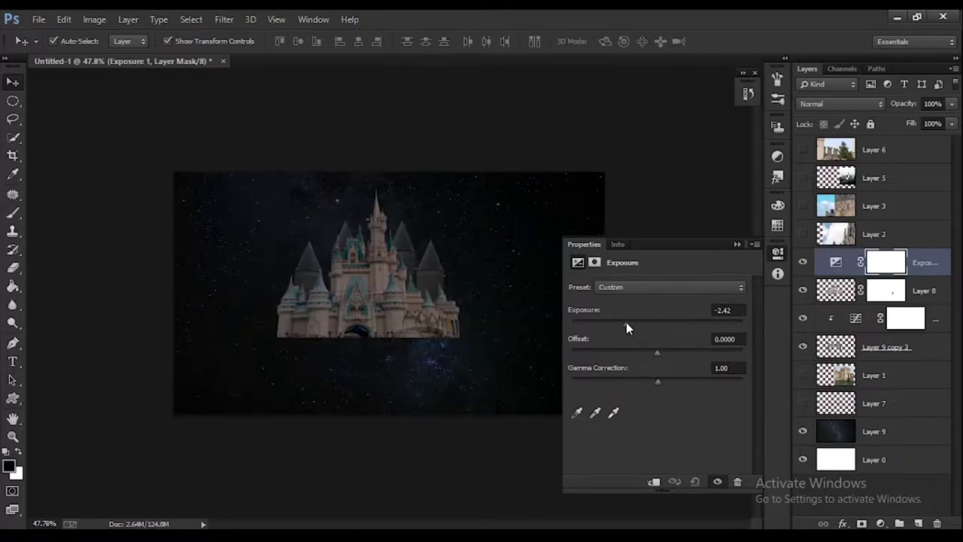
pyautogui.click(654, 482)
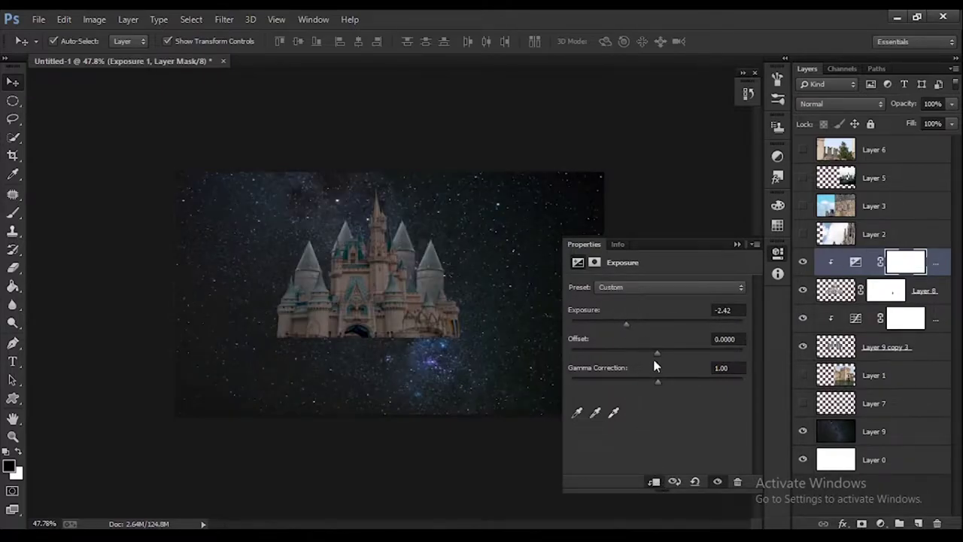
pyautogui.moveTo(657, 353); pyautogui.dragTo(663, 354)
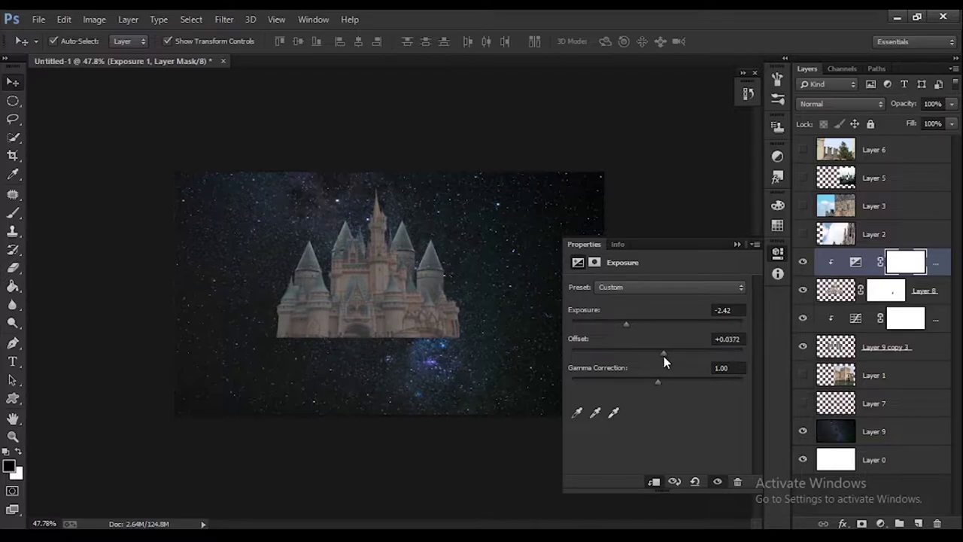
pyautogui.moveTo(663, 354); pyautogui.dragTo(658, 368)
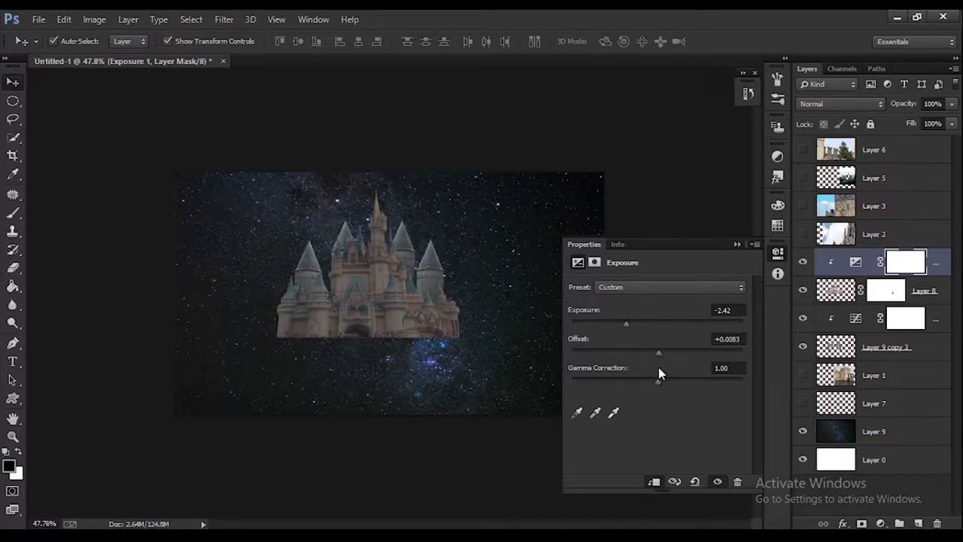
pyautogui.click(908, 269)
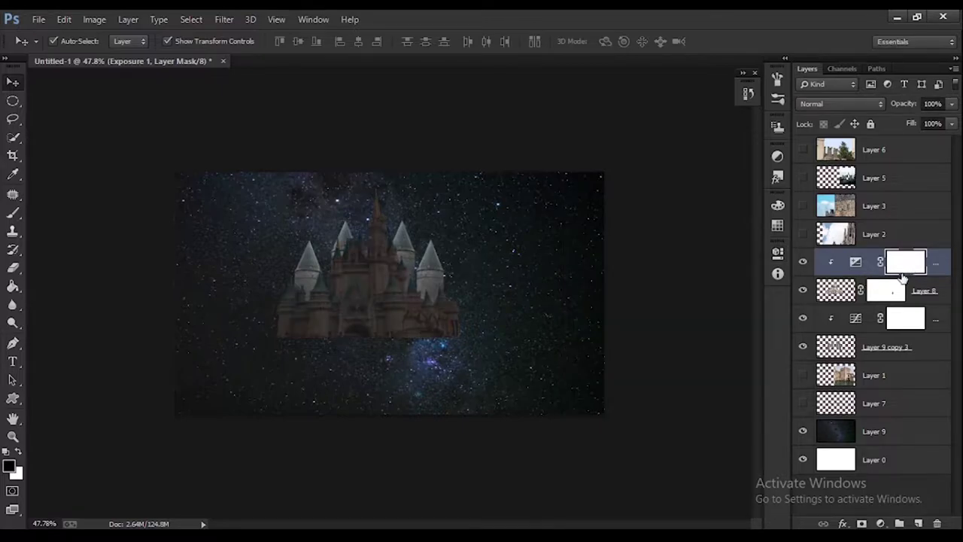
pyautogui.hotkey('ctrl', 'i')
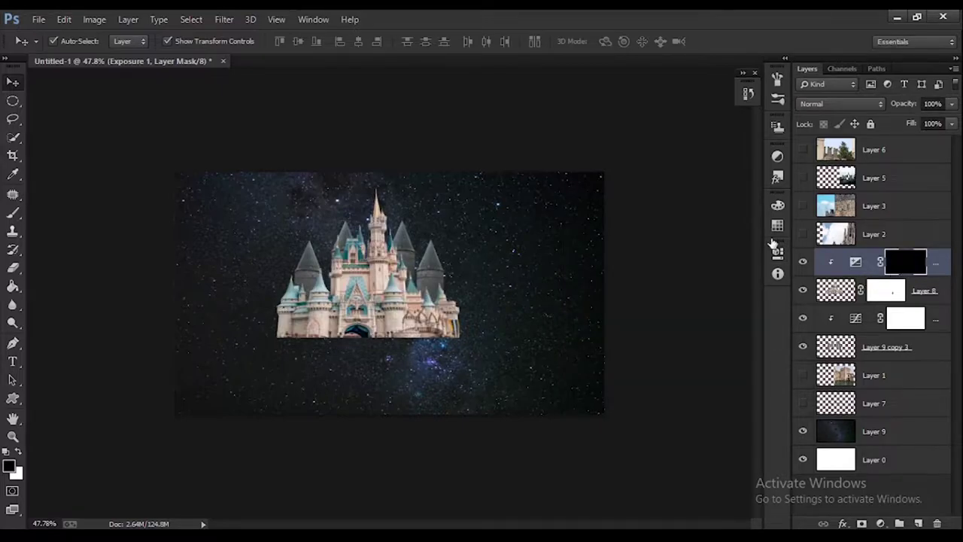
# Set up a small soft round brush at about 46% opacity and 30% flow
pyautogui.scroll(1, 47, 373)
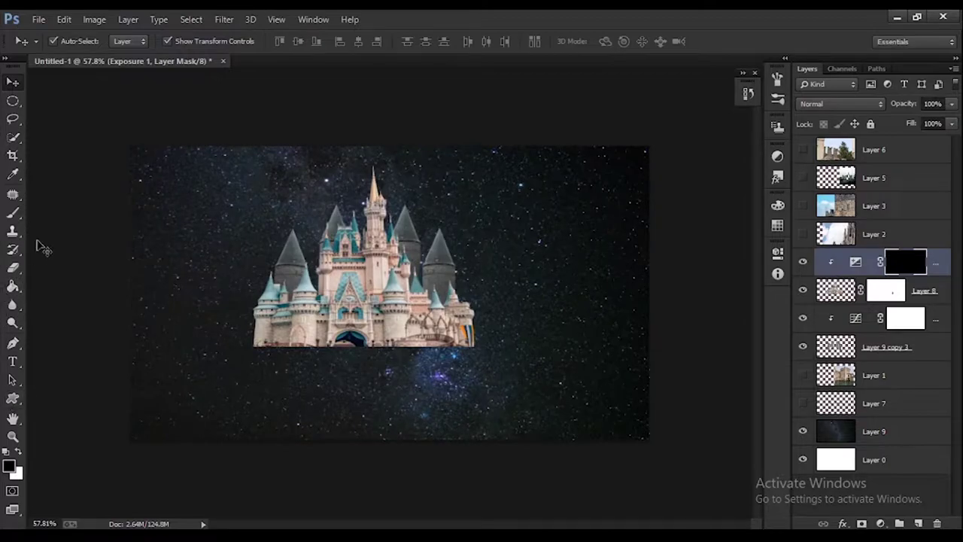
pyautogui.click(12, 212)
pyautogui.scroll(5, 255, 257)
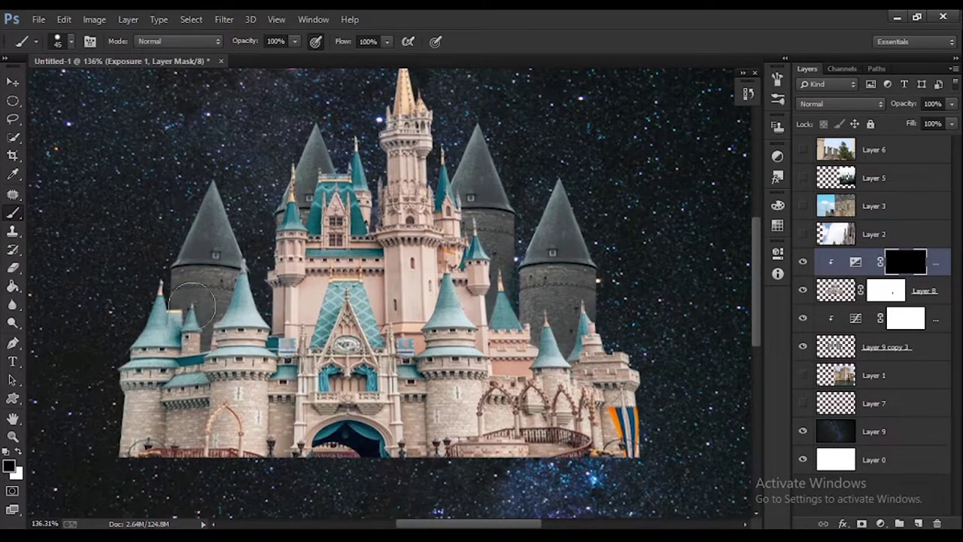
pyautogui.press('[')
pyautogui.moveTo(340, 47); pyautogui.dragTo(298, 58)
pyautogui.moveTo(246, 43); pyautogui.dragTo(217, 52)
pyautogui.moveTo(350, 45); pyautogui.dragTo(358, 47)
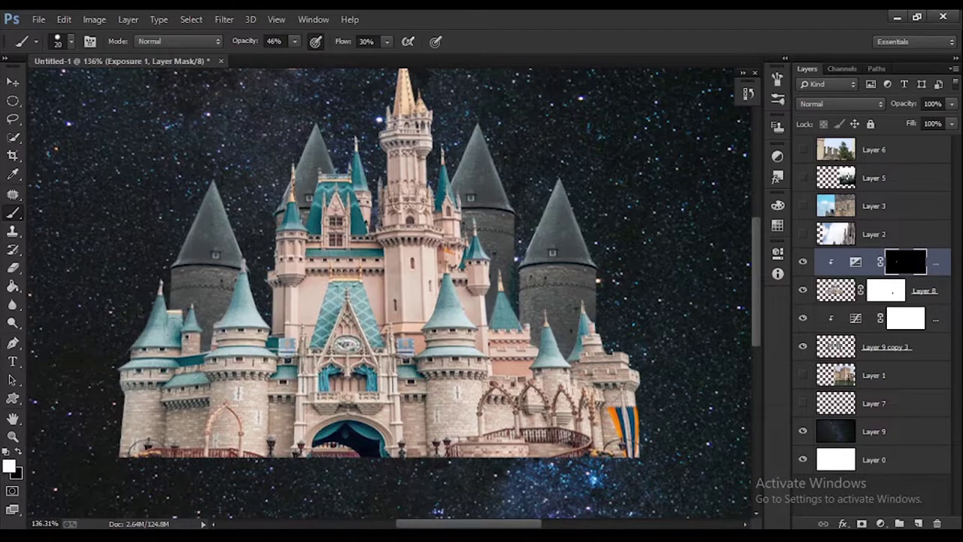
pyautogui.click(71, 42)
pyautogui.click(33, 161)
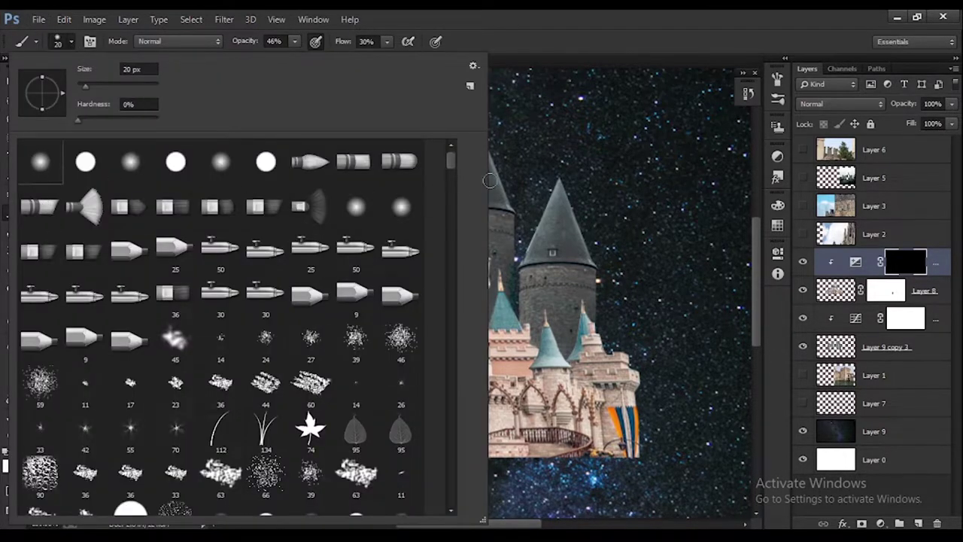
pyautogui.click(575, 172)
# Paint white on the Exposure mask along the castle's edges, lower-left edge and right side
pyautogui.moveTo(181, 354)
pyautogui.mouseDown()
pyautogui.moveTo(263, 369)
pyautogui.moveTo(286, 459)
pyautogui.mouseUp()
pyautogui.moveTo(316, 290); pyautogui.dragTo(368, 150)
pyautogui.scroll(1, 391, 263)
pyautogui.moveTo(429, 263); pyautogui.dragTo(467, 318)
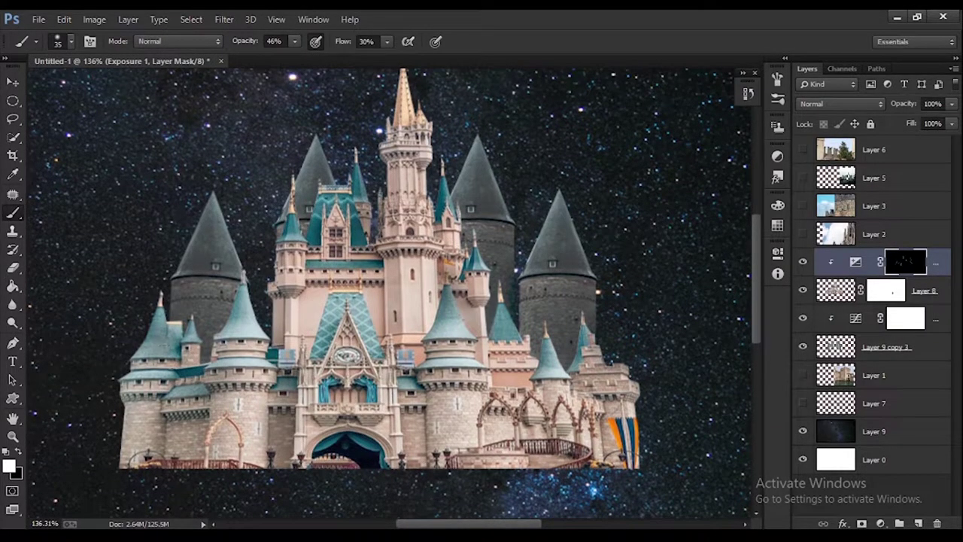
pyautogui.press(']')
pyautogui.press(']')
pyautogui.moveTo(120, 451); pyautogui.dragTo(279, 455)
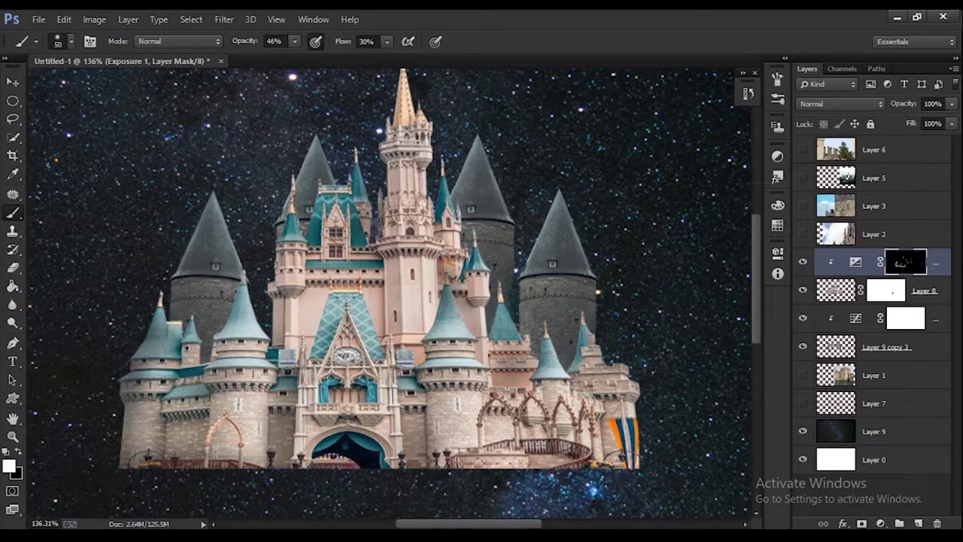
pyautogui.moveTo(508, 365); pyautogui.dragTo(621, 431)
pyautogui.scroll(5, 392, 300)
pyautogui.scroll(-3, 391, 301)
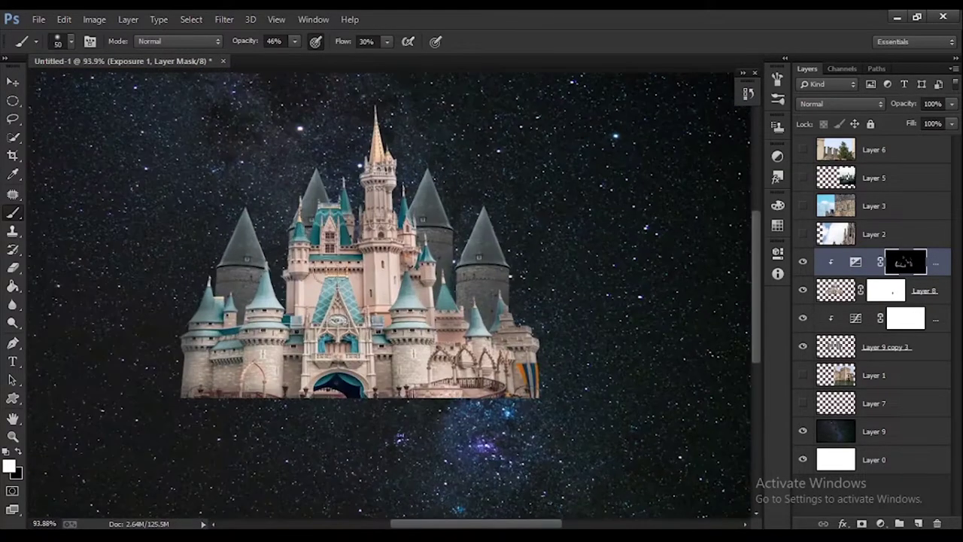
# Add a clipped Hue/Saturation adjustment: Hue +1, Saturation -26, Lightness -50
pyautogui.click(880, 523)
pyautogui.click(828, 361)
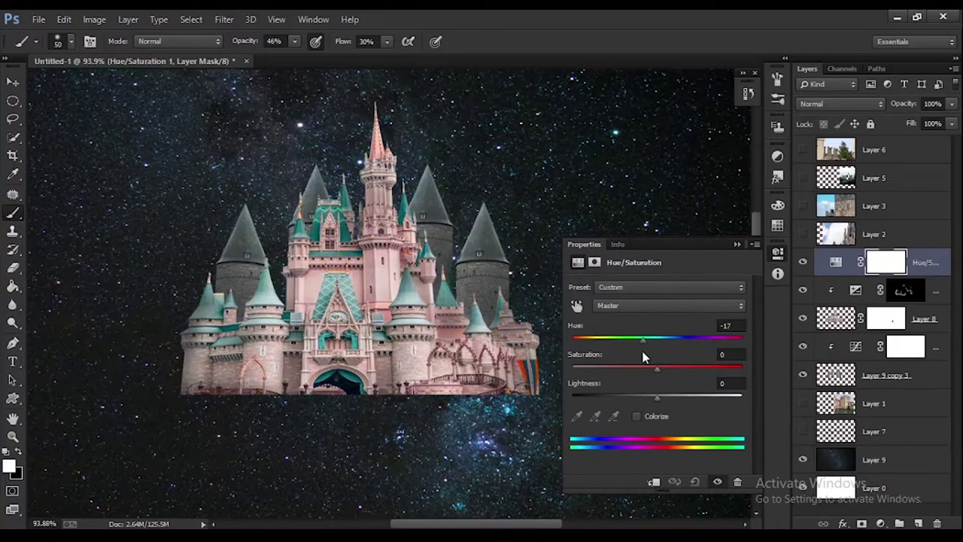
pyautogui.moveTo(656, 395); pyautogui.dragTo(614, 398)
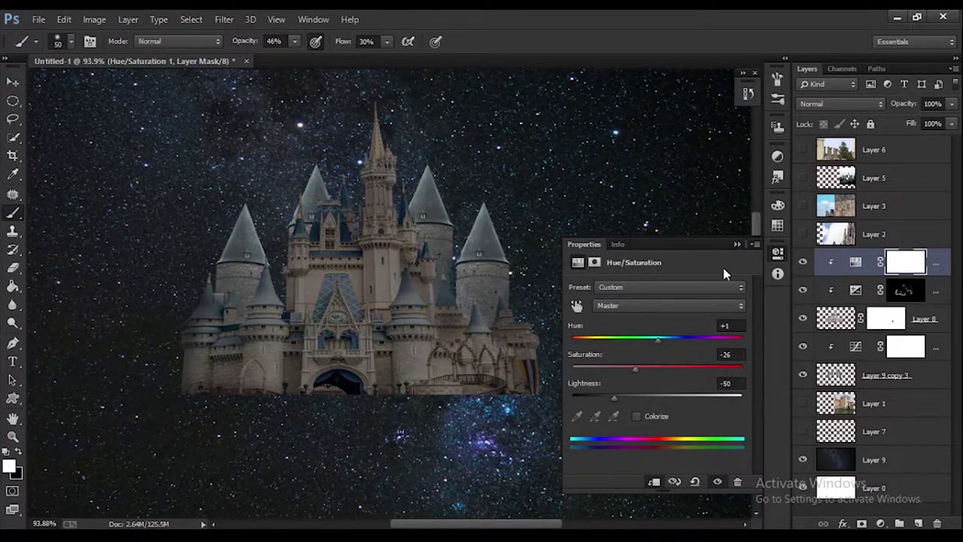
# With the Move tool, select the Layer 9 copy 3 castle and Layer 9 sky layers
pyautogui.click(13, 80)
pyautogui.scroll(5, 335, 373)
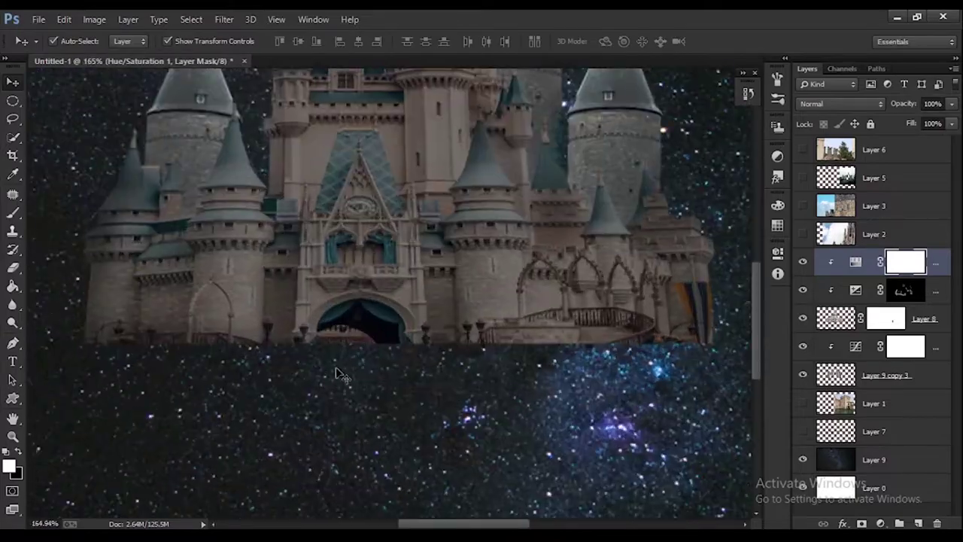
pyautogui.scroll(-5, 335, 372)
pyautogui.scroll(2, 335, 372)
pyautogui.click(839, 372)
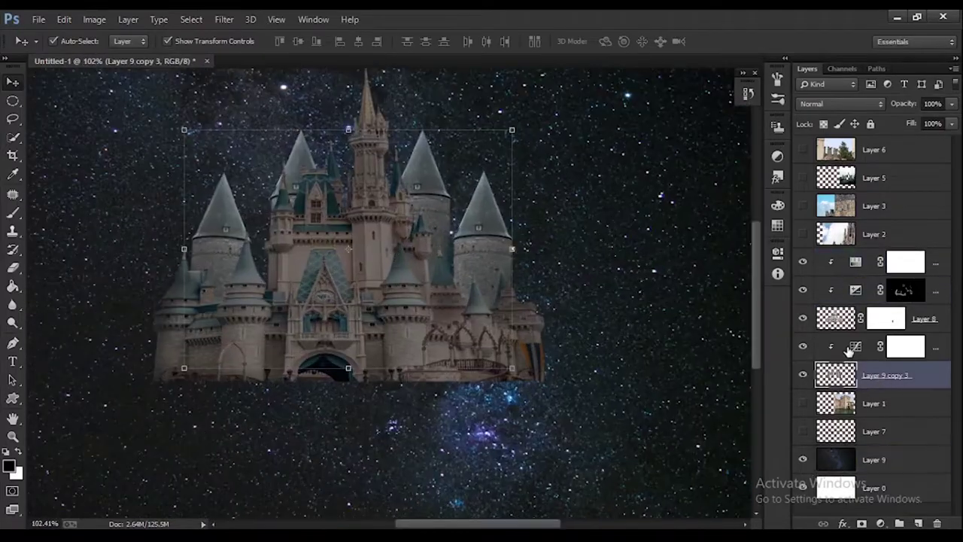
pyautogui.click(873, 459)
pyautogui.scroll(-2, 369, 270)
pyautogui.click(440, 237)
pyautogui.click(529, 274)
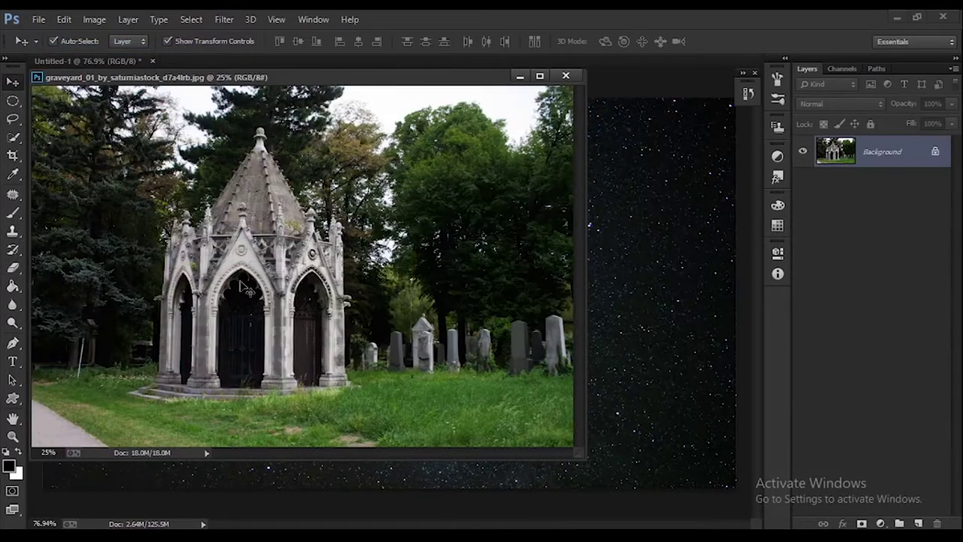
# Pick the Pen tool in Path mode and zoom in on the graveyard chapel
pyautogui.click(12, 343)
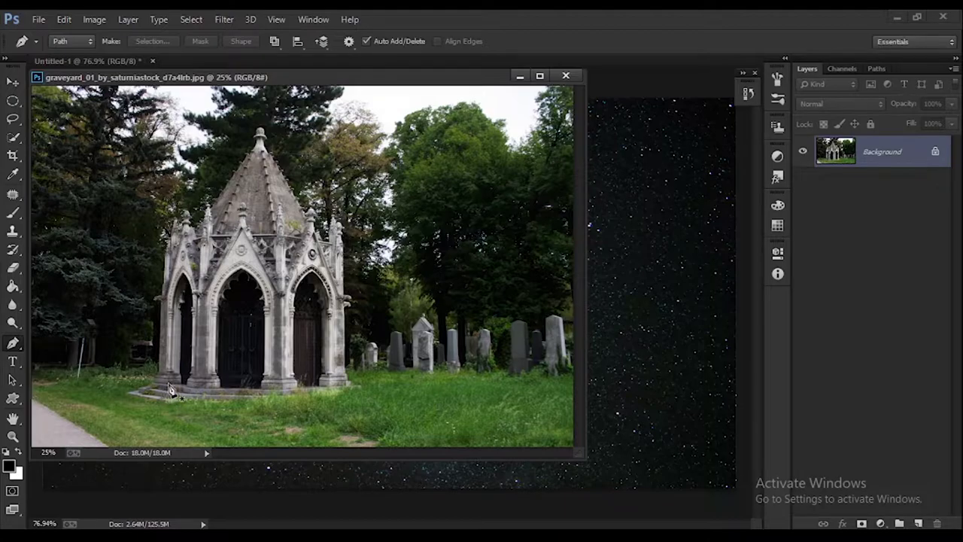
pyautogui.moveTo(173, 391); pyautogui.dragTo(407, 404)
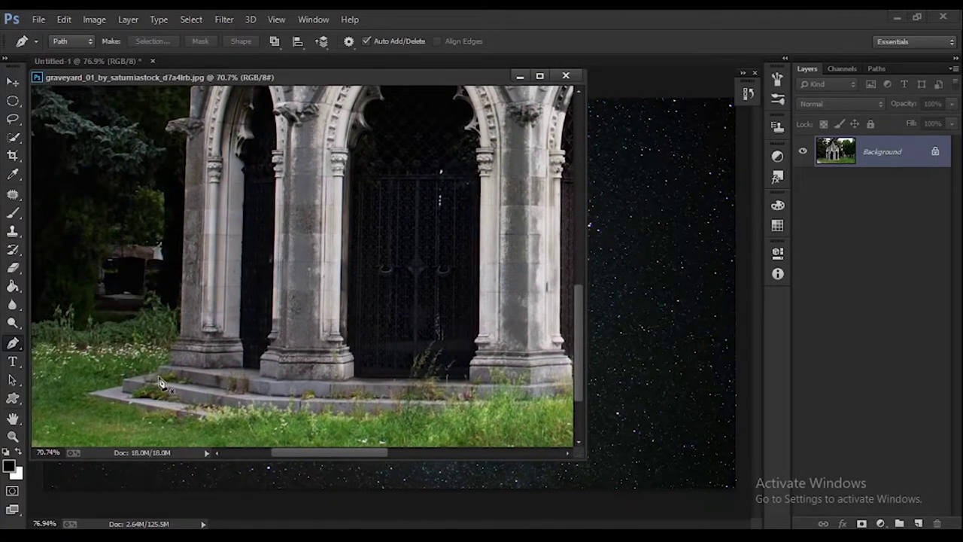
pyautogui.moveTo(343, 453); pyautogui.dragTo(415, 452)
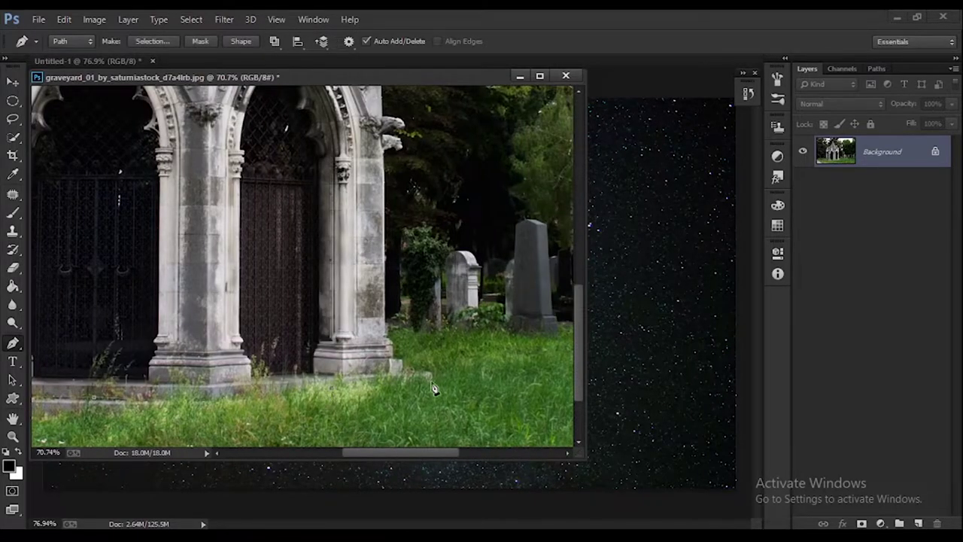
pyautogui.scroll(3, 397, 209)
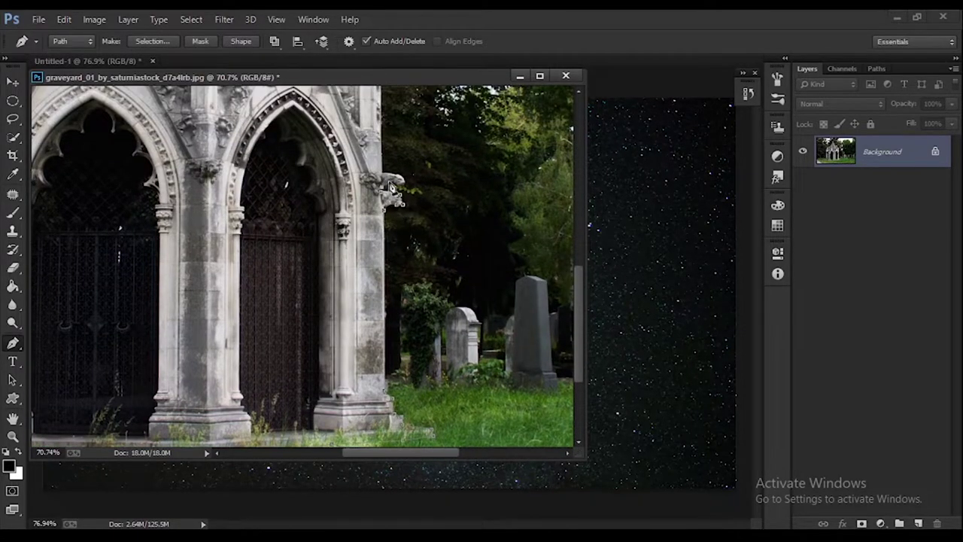
pyautogui.scroll(9, 384, 189)
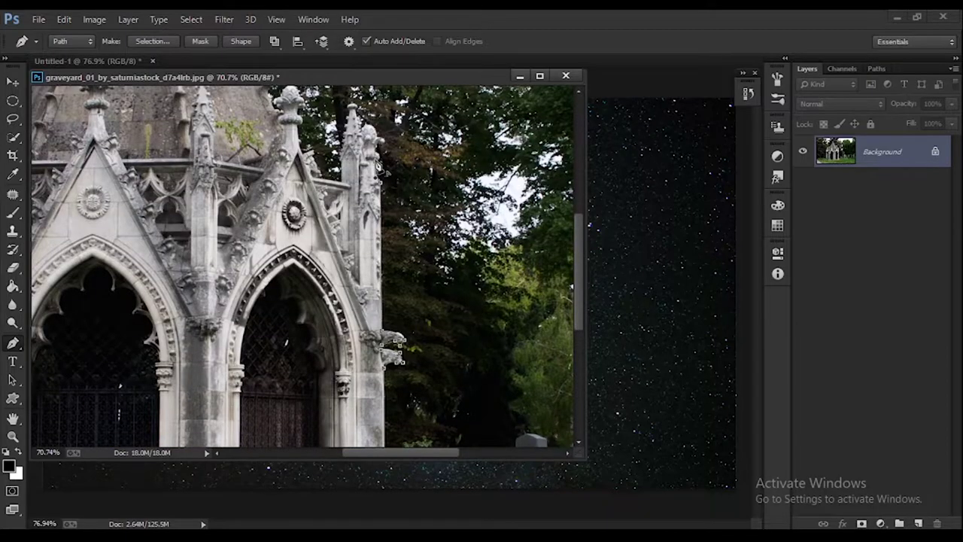
pyautogui.scroll(2, 380, 170)
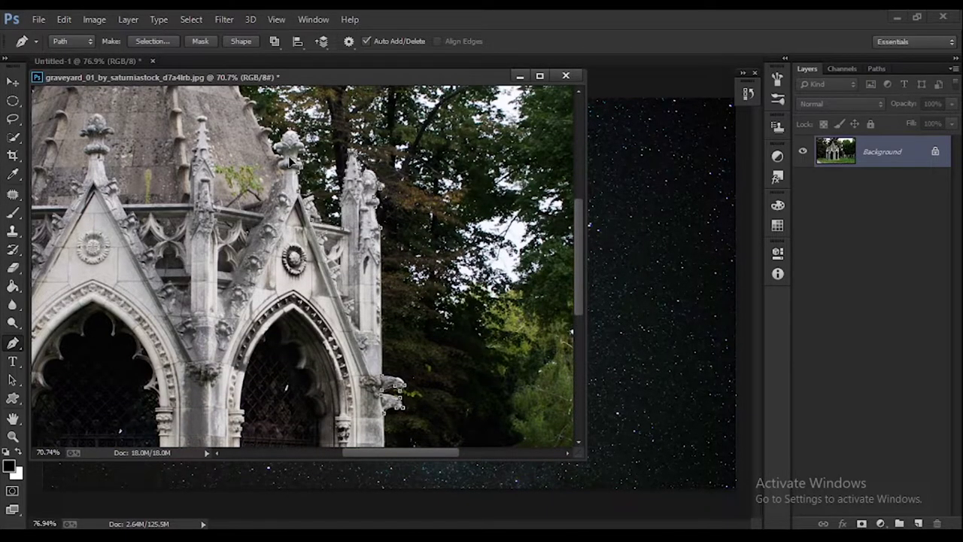
pyautogui.scroll(5, 290, 160)
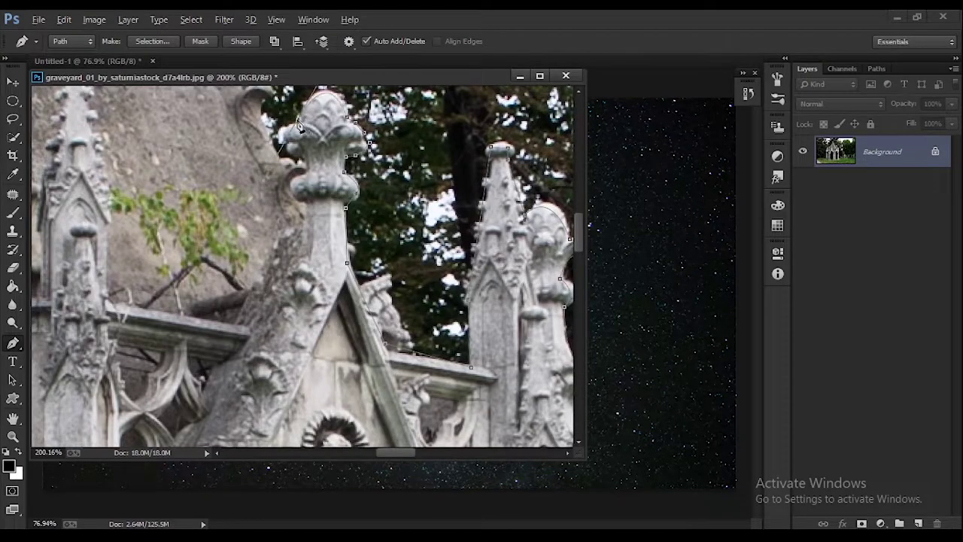
pyautogui.scroll(3, 290, 176)
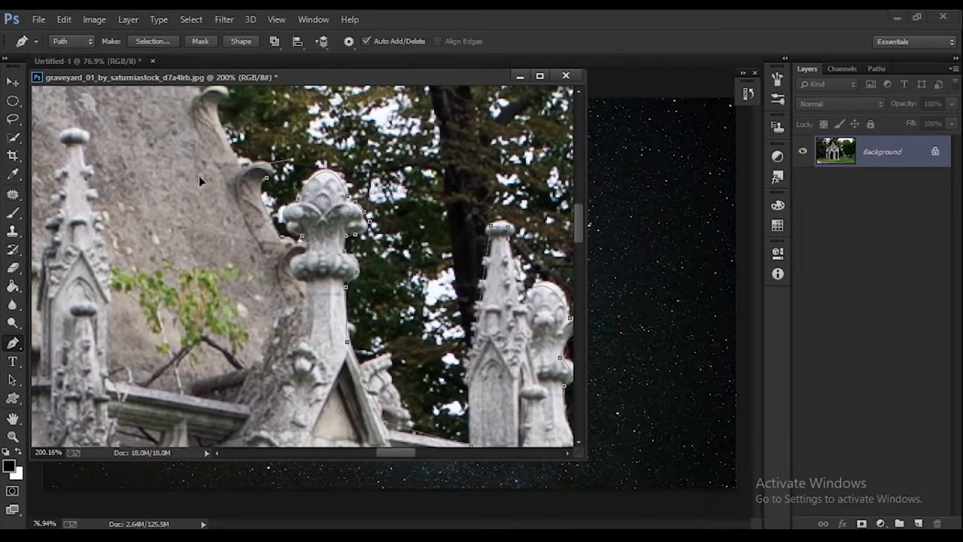
pyautogui.scroll(1, 205, 179)
pyautogui.scroll(-2, 391, 310)
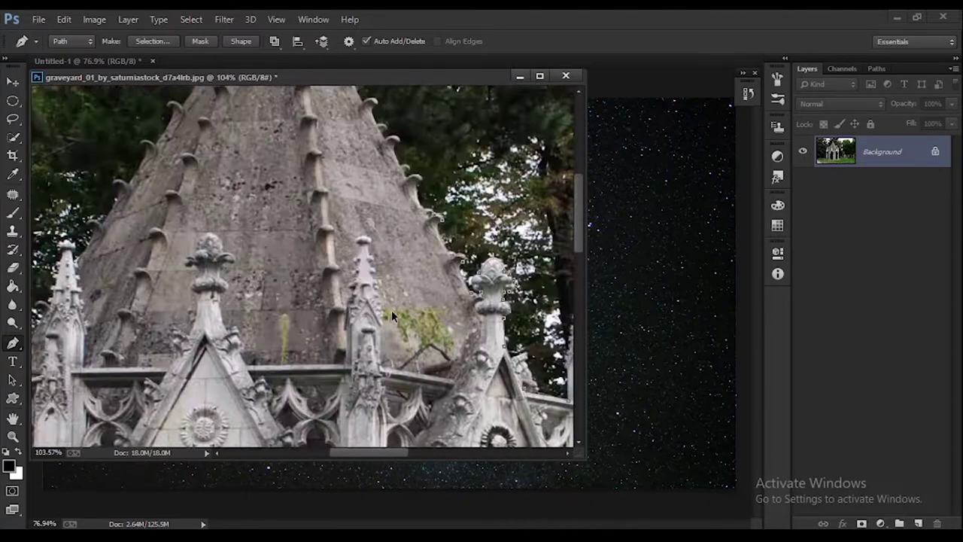
pyautogui.scroll(3, 347, 171)
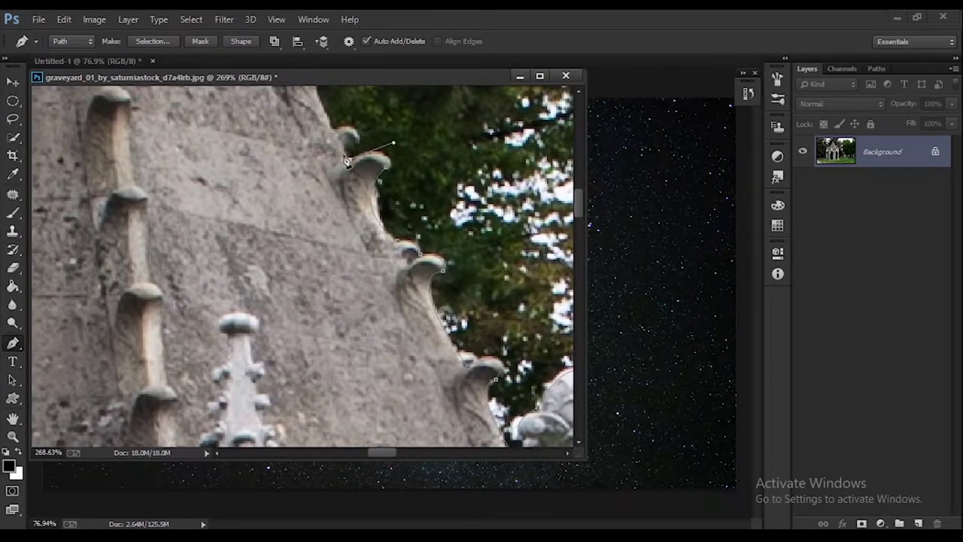
pyautogui.scroll(4, 331, 197)
pyautogui.scroll(2, 262, 134)
# Place path anchors along the chapel's roof edge up to the finial
pyautogui.moveTo(273, 173); pyautogui.dragTo(312, 154)
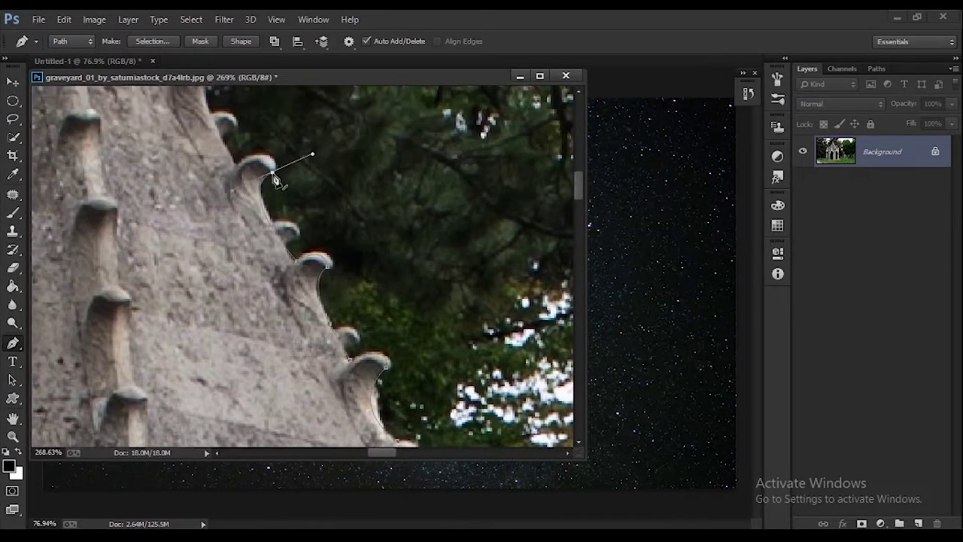
pyautogui.scroll(2, 186, 190)
pyautogui.scroll(2, 140, 215)
pyautogui.moveTo(215, 203); pyautogui.dragTo(219, 162)
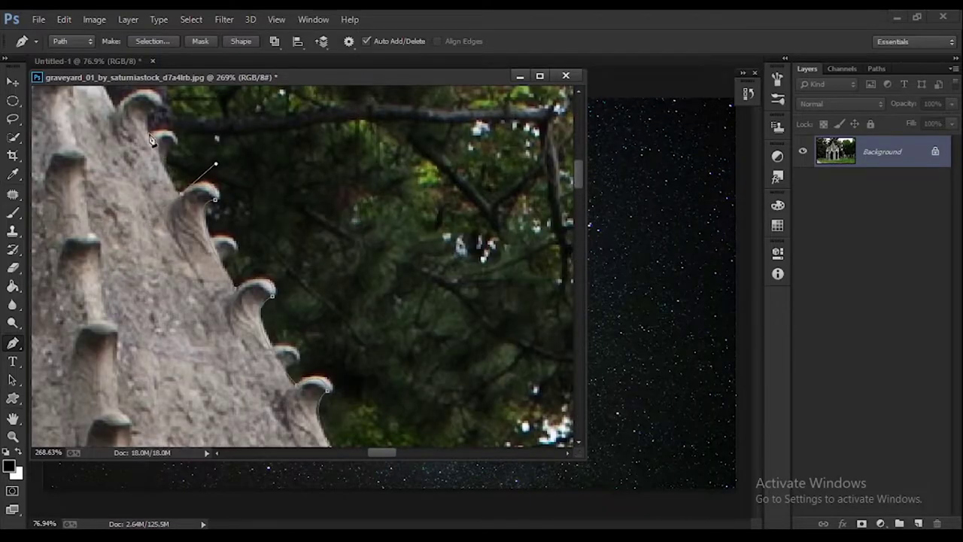
pyautogui.scroll(2, 210, 169)
pyautogui.click(146, 178)
pyautogui.scroll(2, 147, 177)
pyautogui.scroll(4, 113, 196)
pyautogui.scroll(1, 75, 211)
pyautogui.click(61, 227)
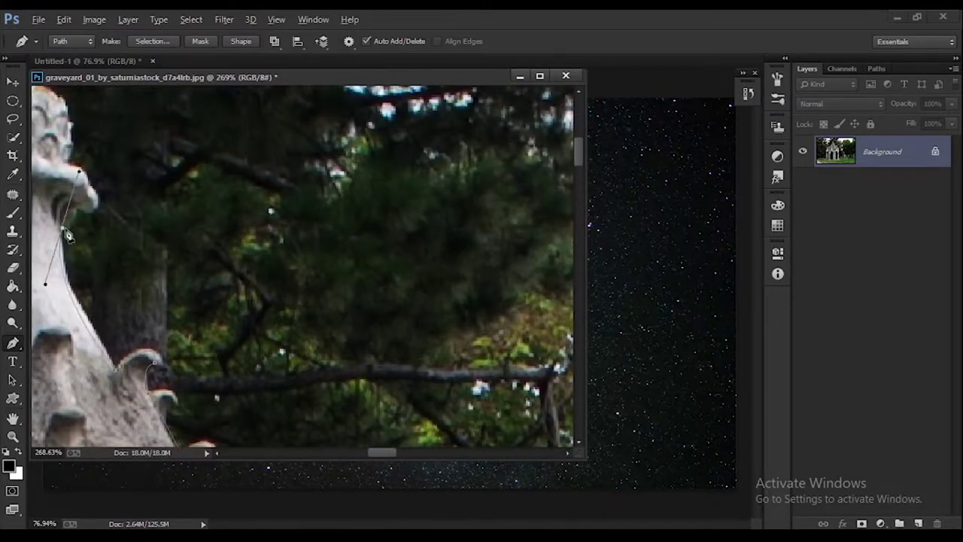
pyautogui.moveTo(72, 168); pyautogui.dragTo(41, 158)
pyautogui.moveTo(384, 454); pyautogui.dragTo(371, 454)
pyautogui.scroll(2, 301, 264)
pyautogui.moveTo(254, 140); pyautogui.dragTo(295, 129)
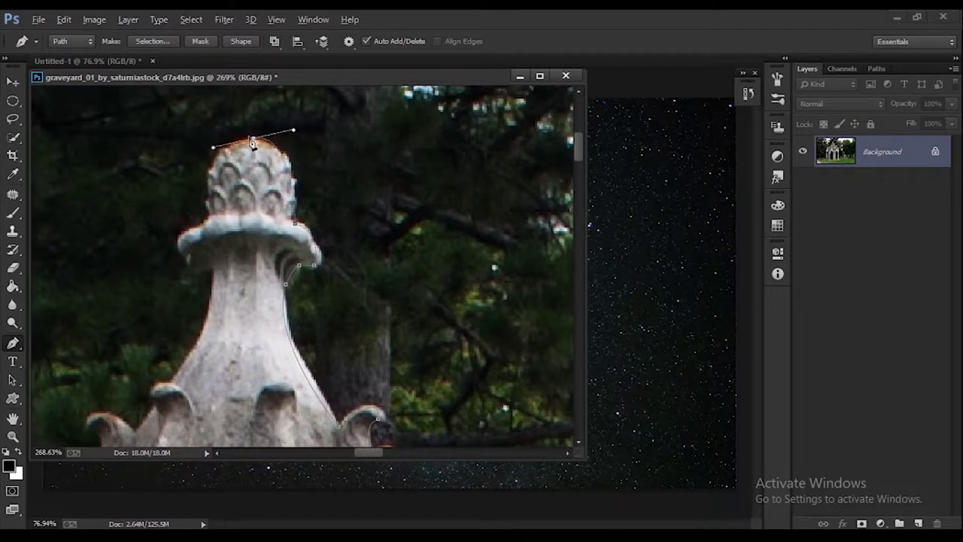
pyautogui.moveTo(208, 215); pyautogui.dragTo(221, 270)
pyautogui.moveTo(177, 238); pyautogui.dragTo(189, 267)
pyautogui.click(212, 272)
# Continue the path around the spire and down the chapel's side toward the steps
pyautogui.scroll(-1, 180, 338)
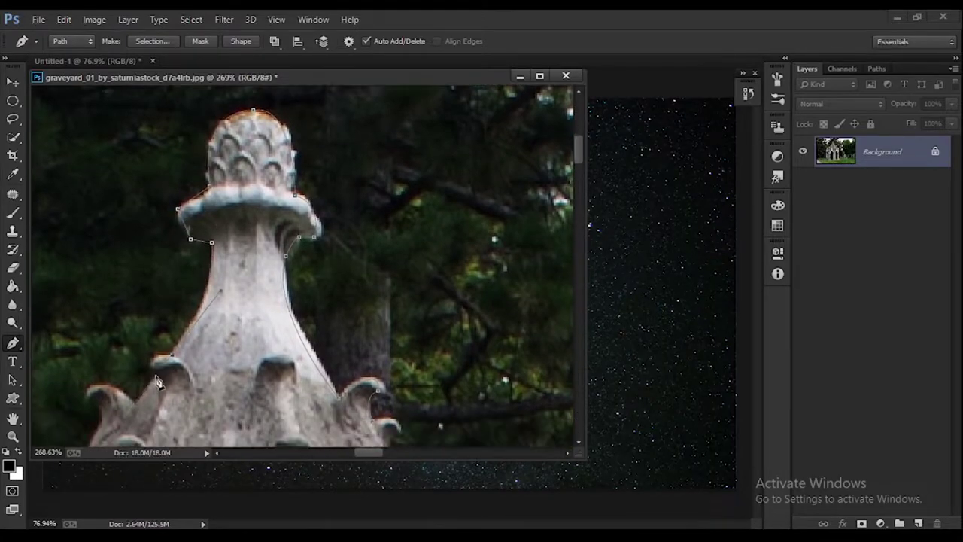
pyautogui.scroll(-5, 138, 413)
pyautogui.hscroll(-5, 187, 389)
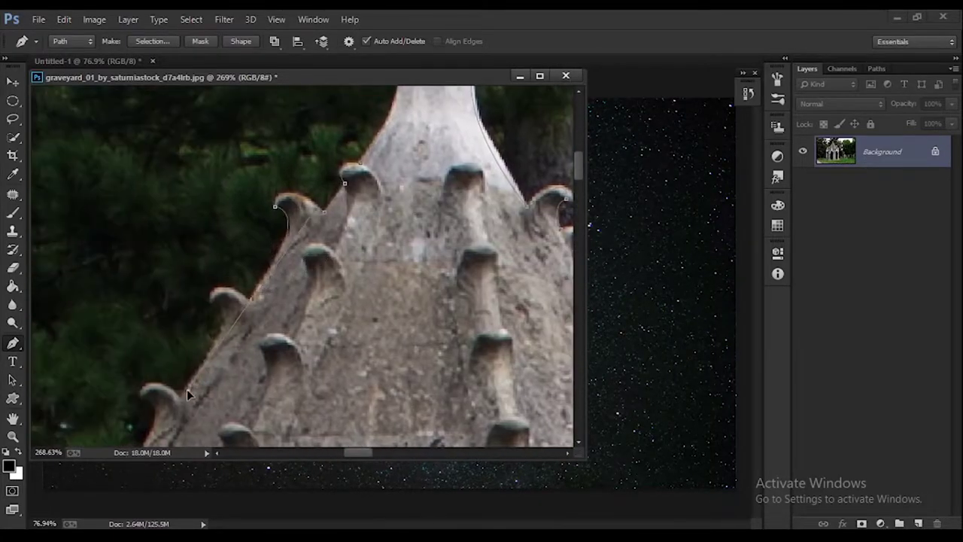
pyautogui.scroll(-3, 184, 402)
pyautogui.moveTo(141, 275); pyautogui.dragTo(146, 319)
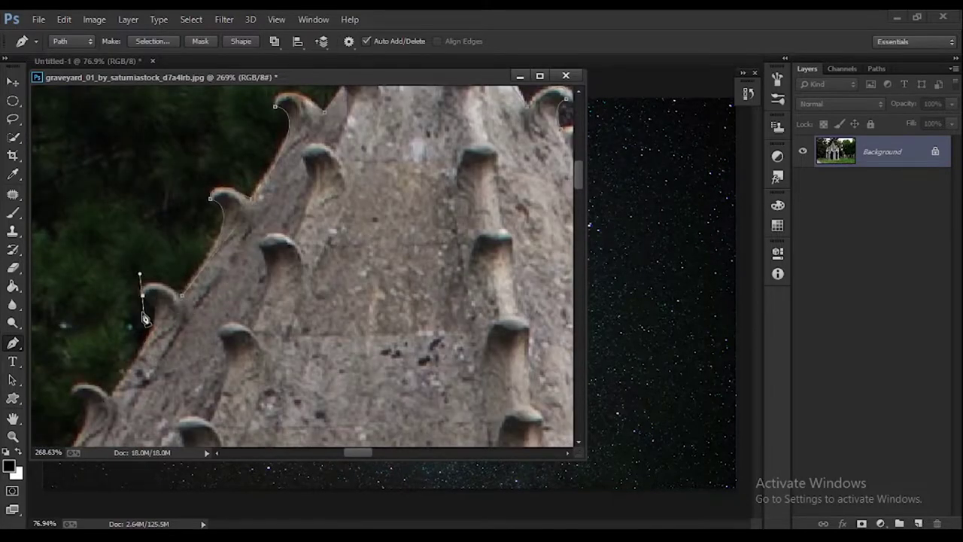
pyautogui.scroll(-4, 146, 318)
pyautogui.hscroll(-5, 36, 347)
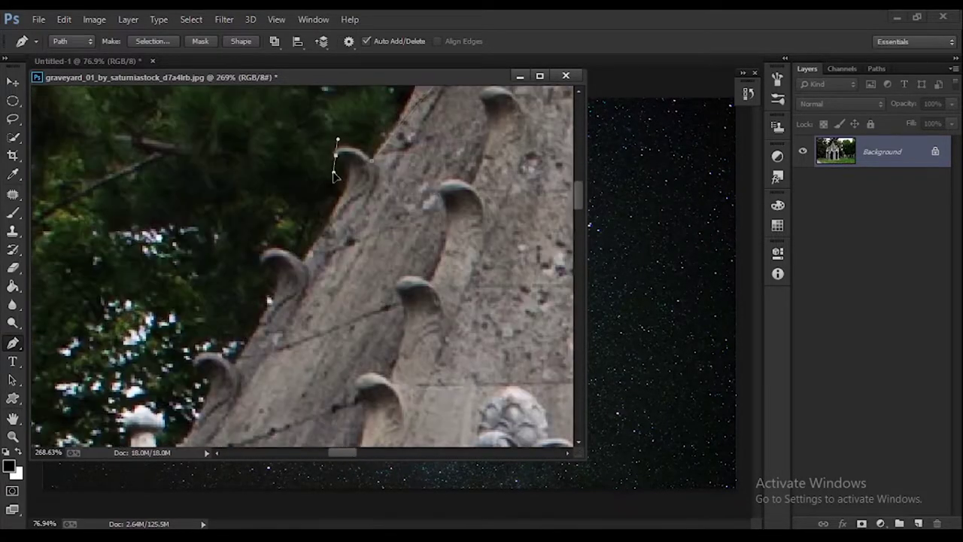
pyautogui.moveTo(265, 272); pyautogui.dragTo(258, 247)
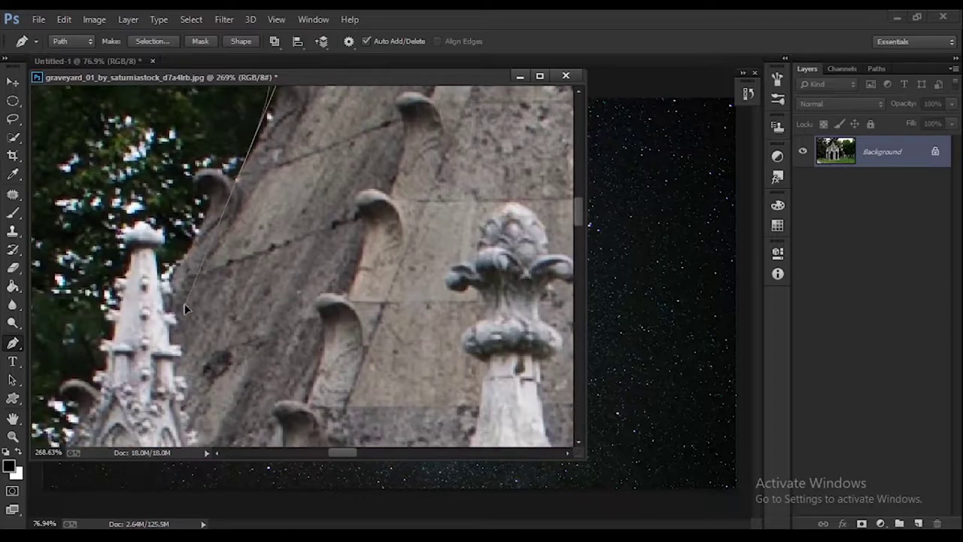
pyautogui.scroll(-5, 258, 248)
pyautogui.moveTo(197, 173); pyautogui.dragTo(201, 190)
pyautogui.scroll(-3, 140, 180)
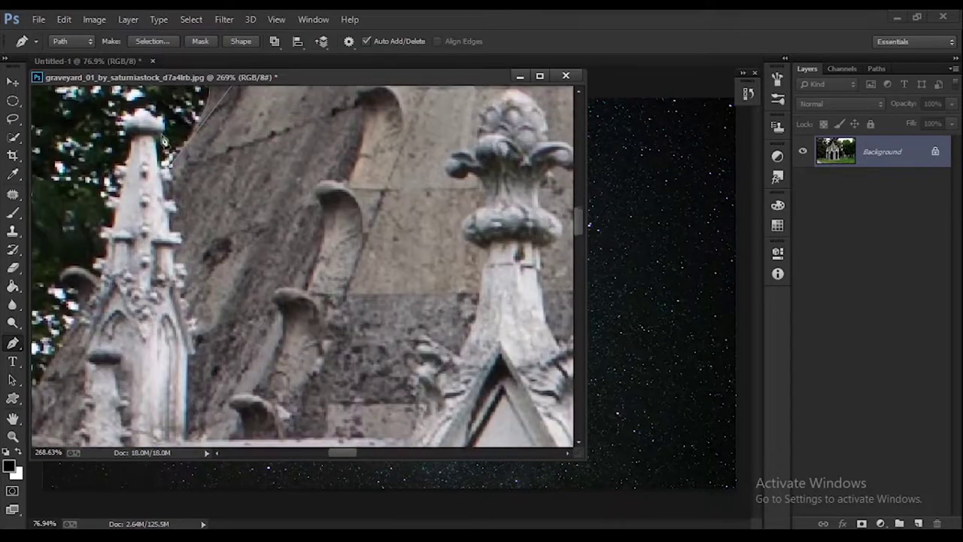
pyautogui.scroll(-10, 104, 299)
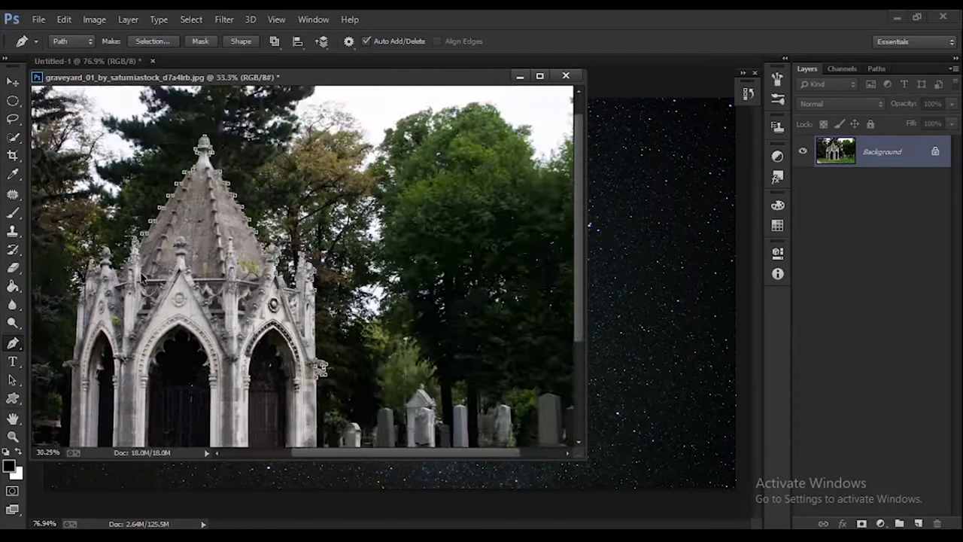
pyautogui.scroll(10, 254, 282)
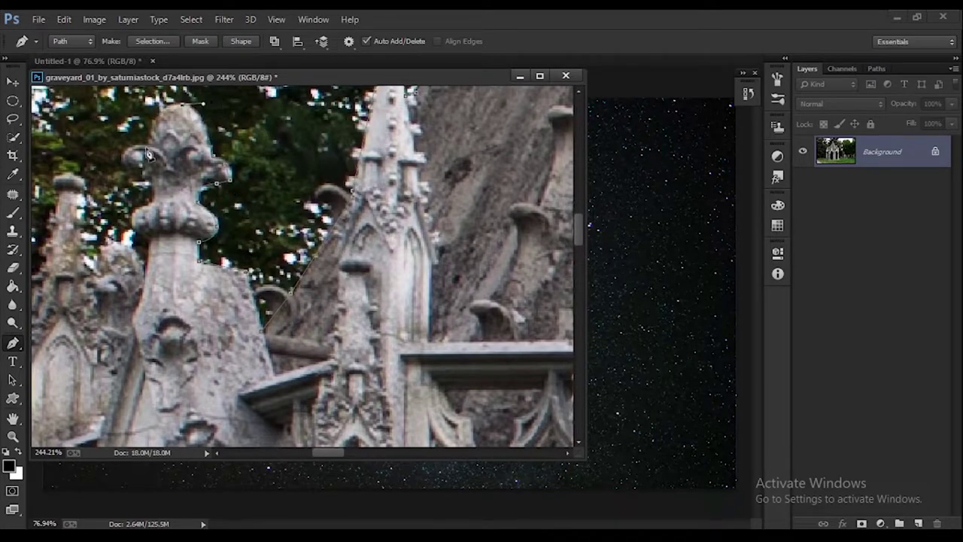
pyautogui.moveTo(134, 172); pyautogui.dragTo(146, 190)
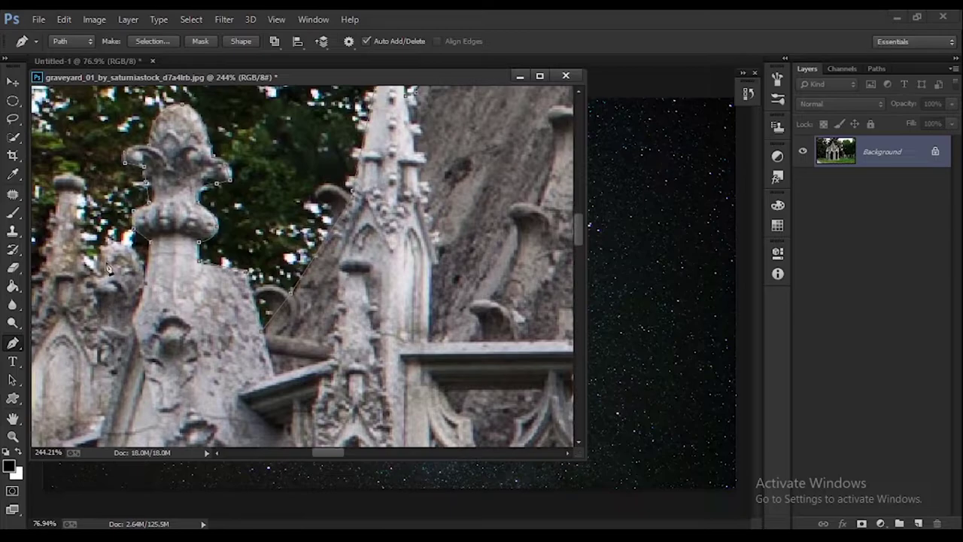
pyautogui.scroll(-2, 334, 458)
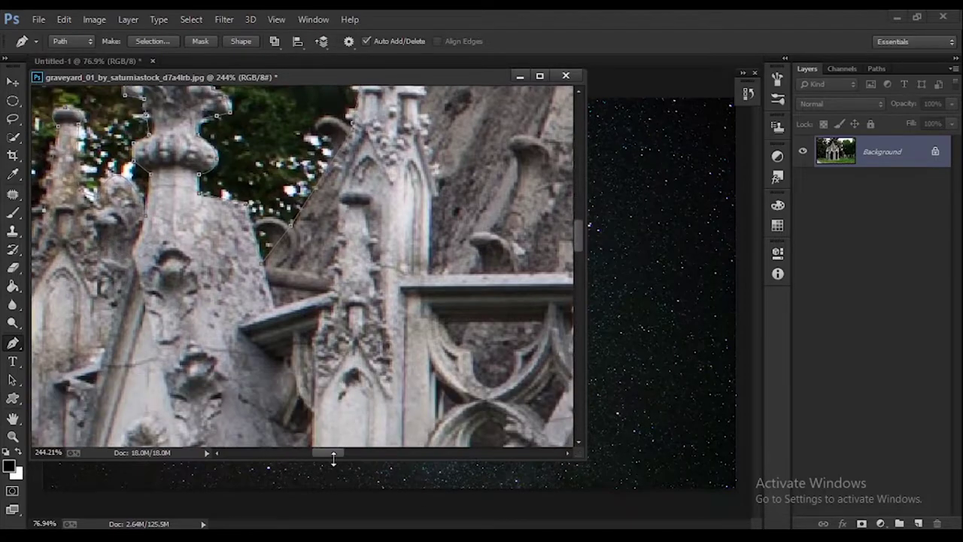
pyautogui.hscroll(-3, 334, 459)
pyautogui.scroll(-1, 203, 316)
pyautogui.scroll(-1, 202, 343)
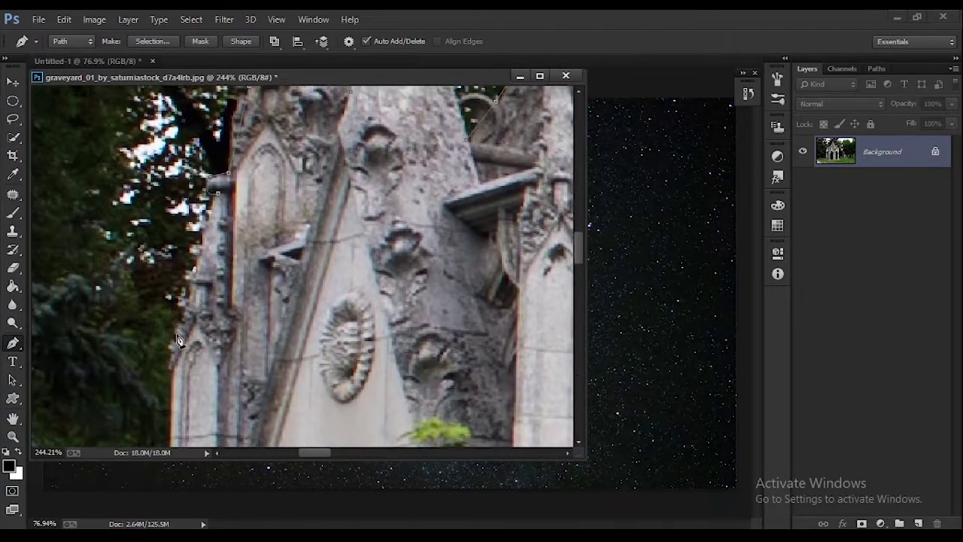
pyautogui.scroll(-7, 173, 331)
pyautogui.scroll(-1, 155, 326)
pyautogui.scroll(-4, 146, 410)
pyautogui.click(62, 273)
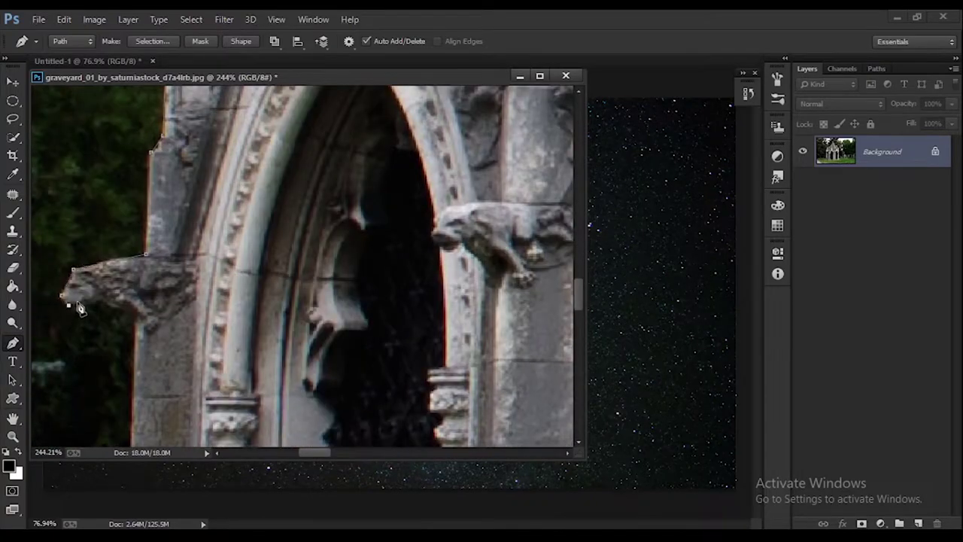
pyautogui.scroll(-7, 132, 309)
pyautogui.scroll(-1, 90, 309)
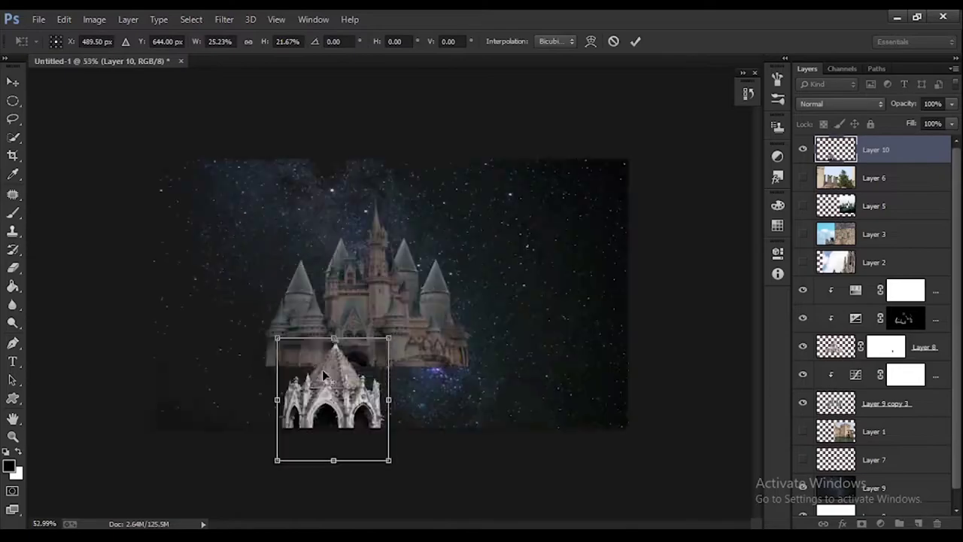
# Reposition the chapel cut-out on the castle front and apply the transform
pyautogui.scroll(4, 322, 369)
pyautogui.moveTo(354, 331)
pyautogui.mouseDown()
pyautogui.moveTo(340, 320)
pyautogui.moveTo(362, 331)
pyautogui.mouseUp()
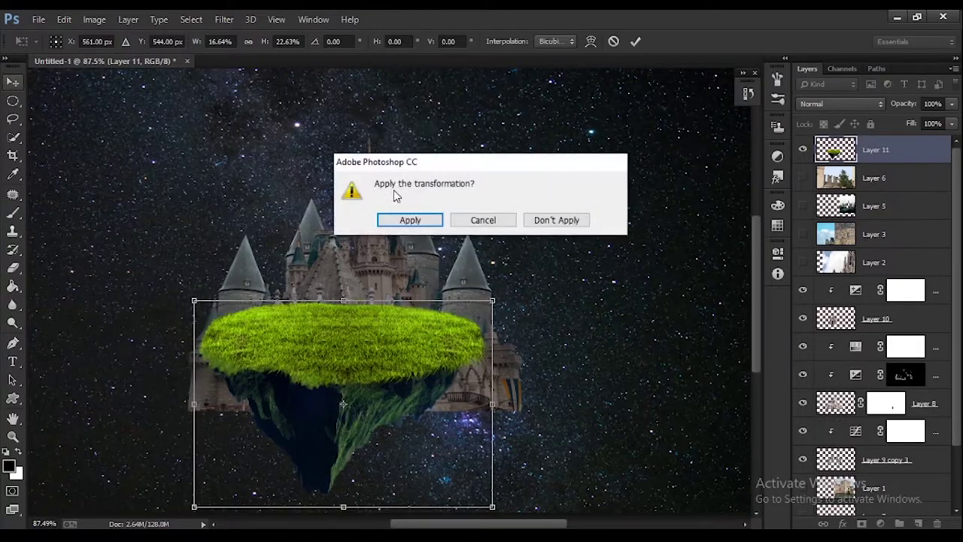
pyautogui.click(410, 220)
# Move Layer 11 below Layer 9 copy 3 and place the grass island under the castle
pyautogui.moveTo(907, 154); pyautogui.dragTo(915, 430)
pyautogui.scroll(-1, 606, 239)
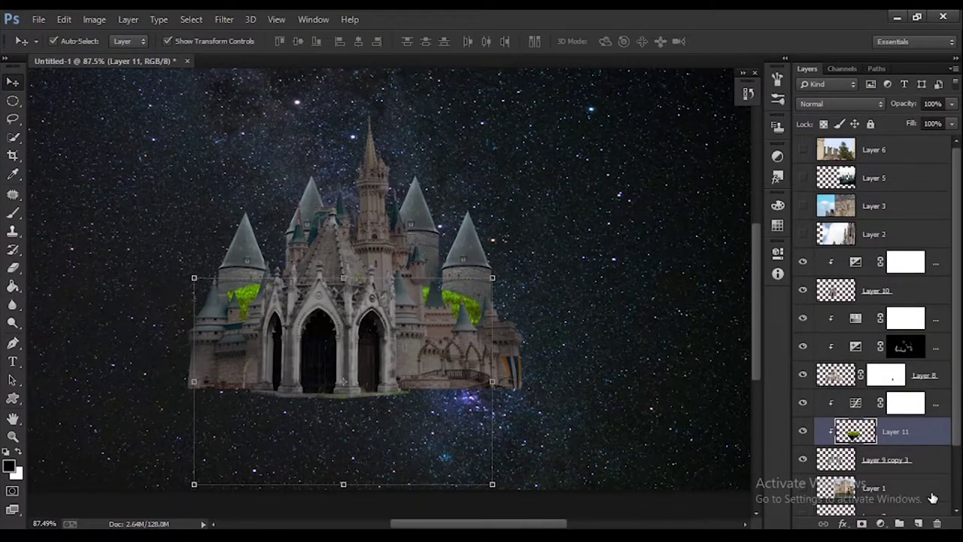
pyautogui.moveTo(932, 498); pyautogui.dragTo(902, 461)
pyautogui.scroll(-2, 558, 291)
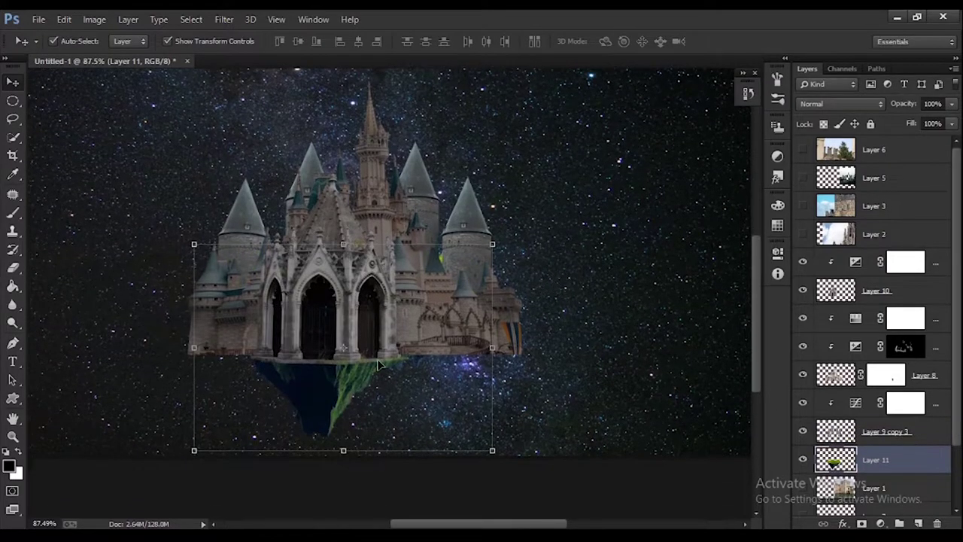
pyautogui.moveTo(380, 364); pyautogui.dragTo(335, 463)
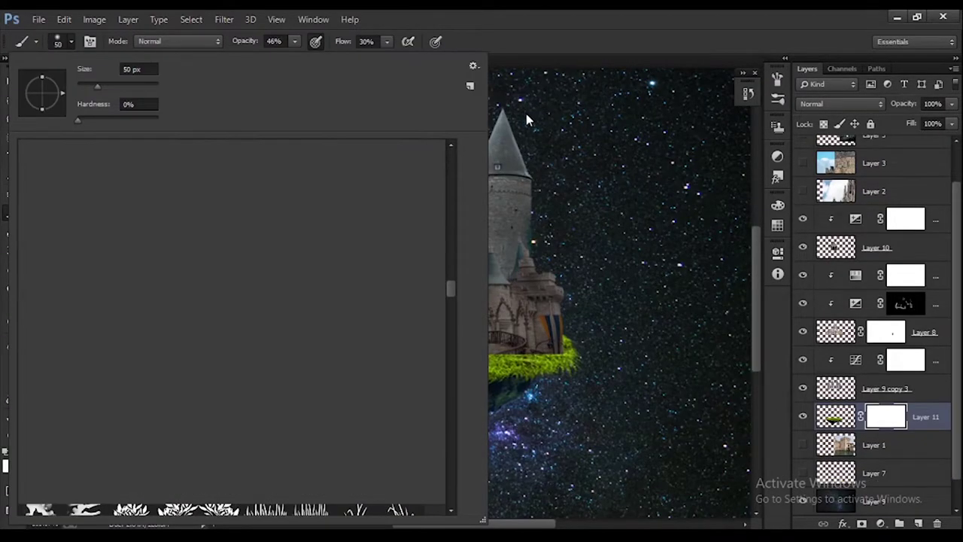
# Choose a grass-blade brush and shrink it to a small size with the bracket keys
pyautogui.moveTo(451, 296); pyautogui.dragTo(452, 316)
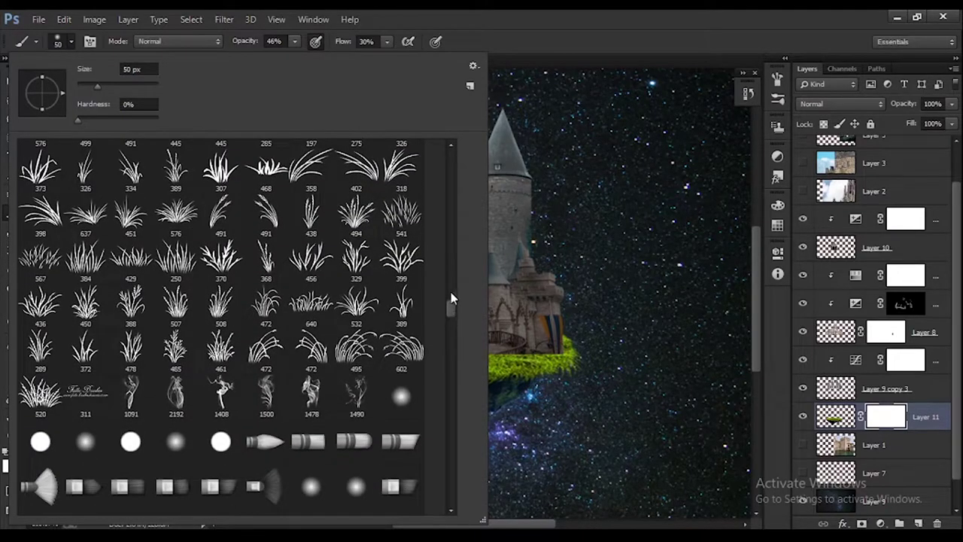
pyautogui.click(89, 263)
pyautogui.press('Return')
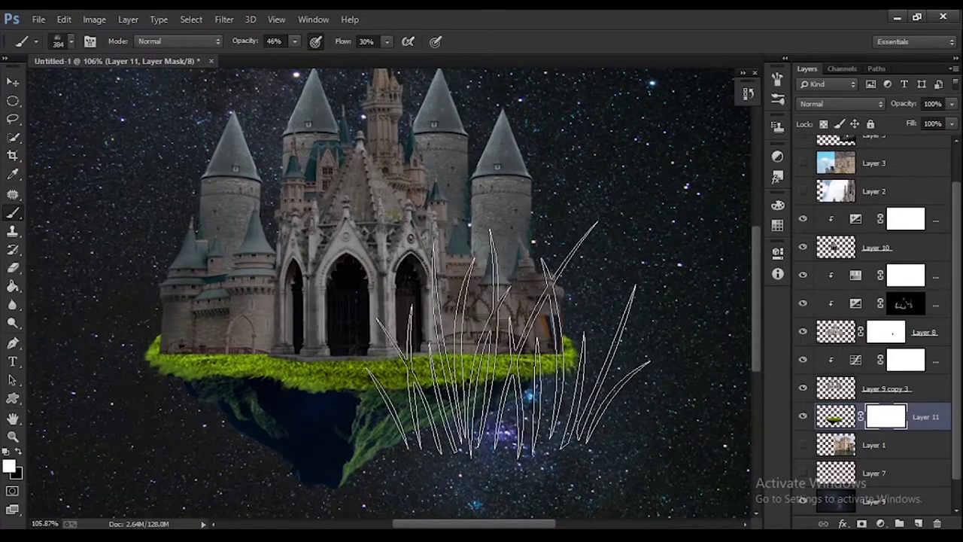
pyautogui.press('[')
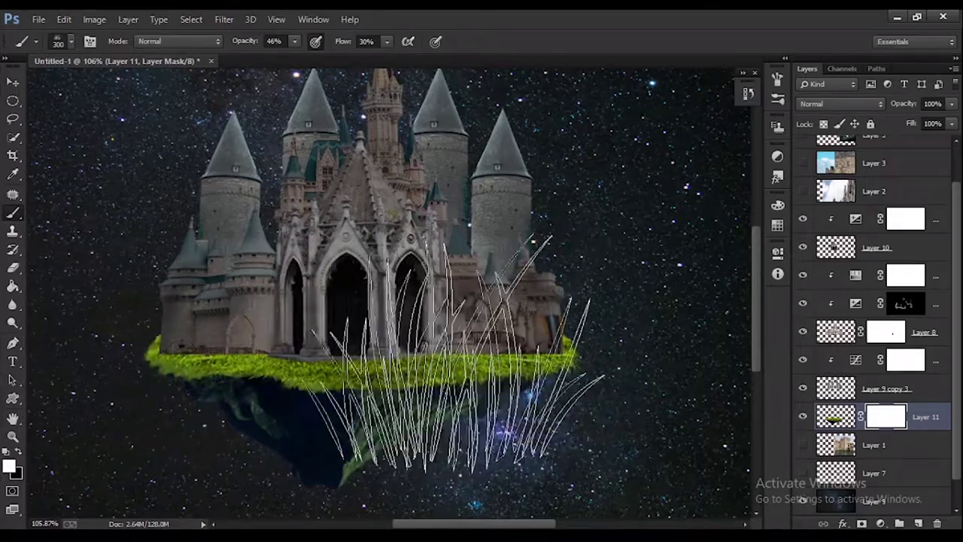
pyautogui.press('[')
pyautogui.press('[')
pyautogui.press('[')
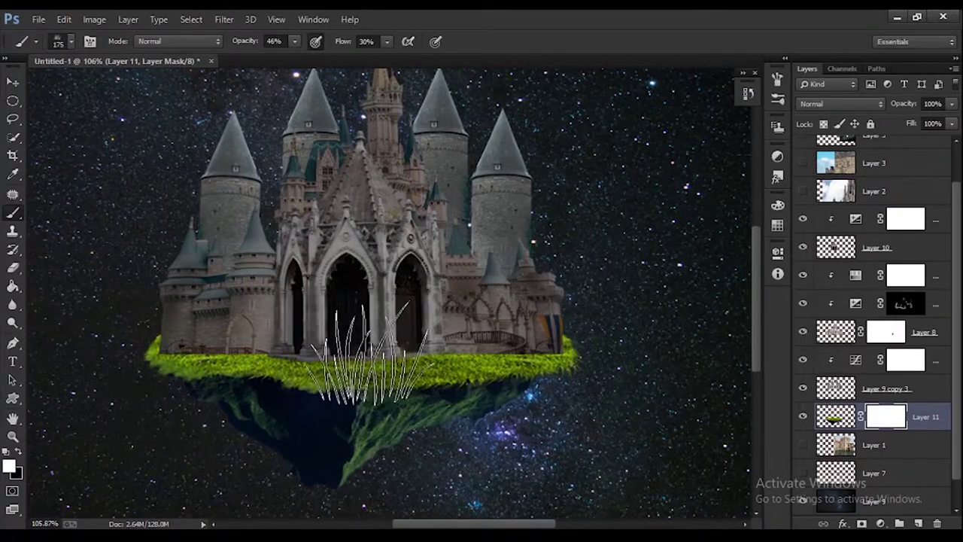
pyautogui.press('[')
pyautogui.press('[')
pyautogui.press('[')
pyautogui.press('[')
pyautogui.press('[')
pyautogui.press('[')
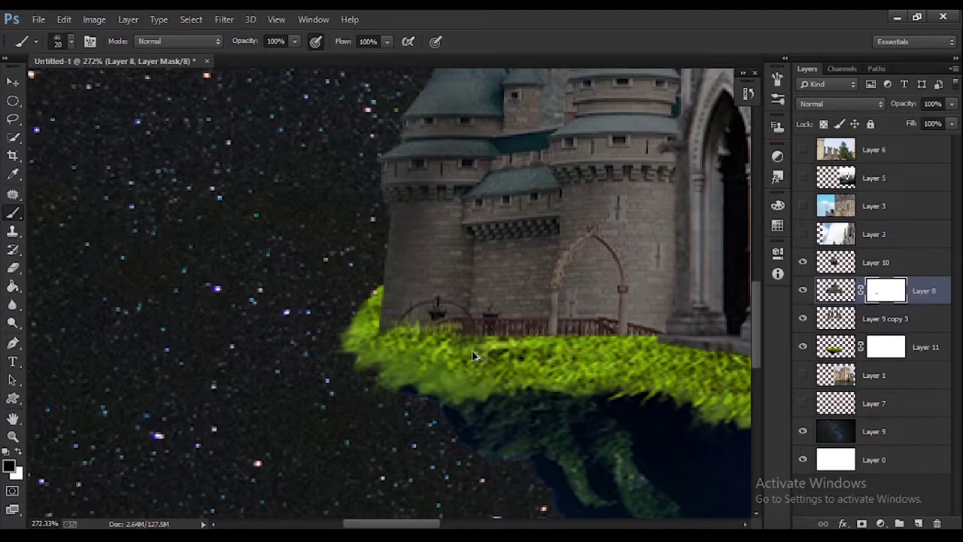
# Replace Layer 8's mask with a fresh white mask and resize the grass brush for the castle base
pyautogui.press('Delete')
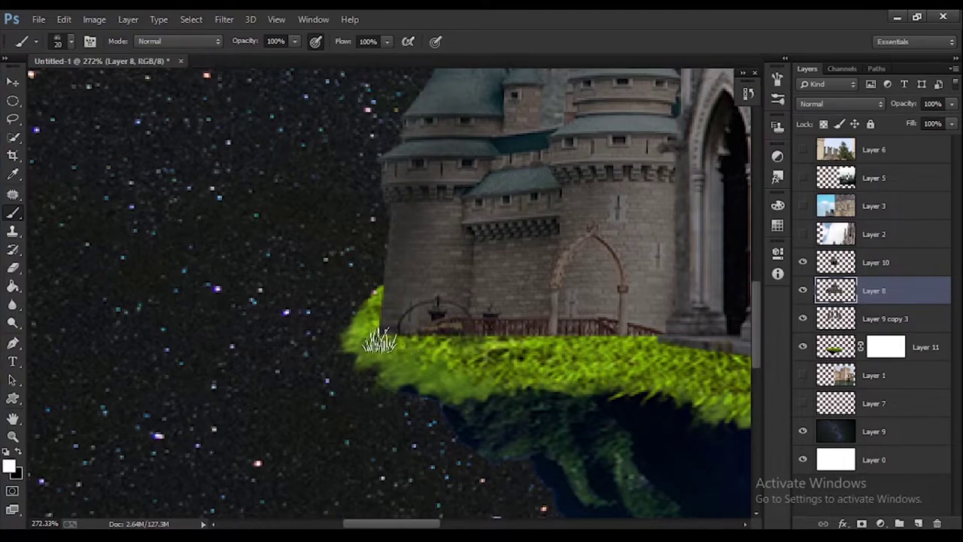
pyautogui.click(861, 523)
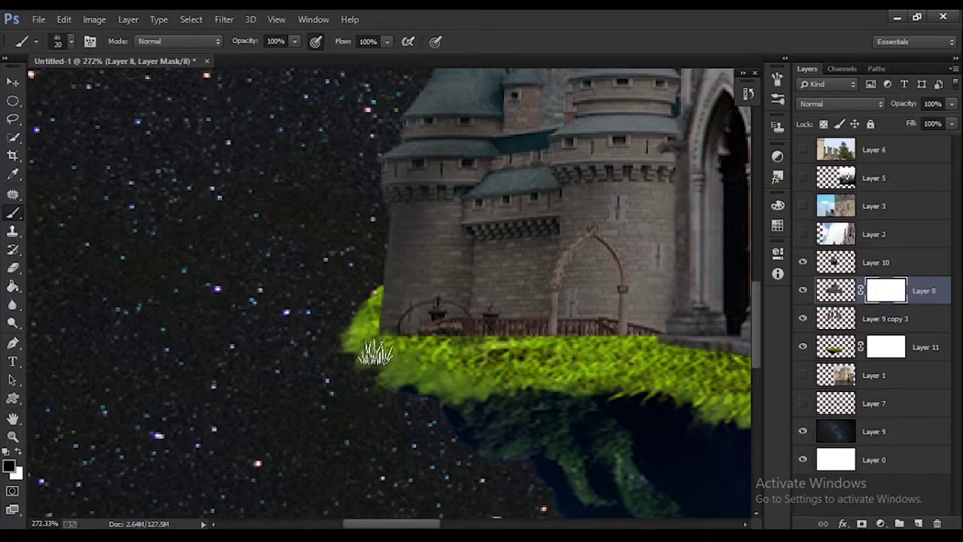
pyautogui.press('[')
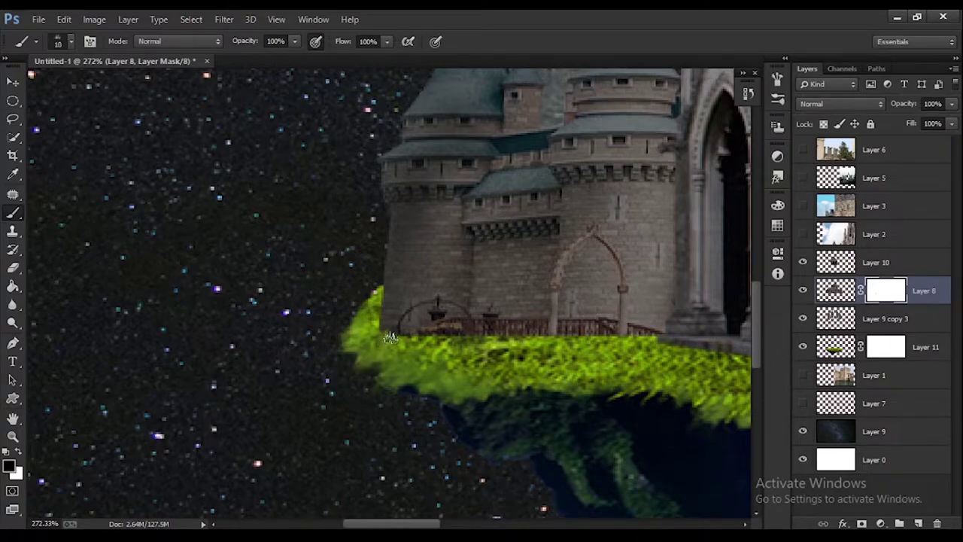
pyautogui.press(']')
pyautogui.press(']')
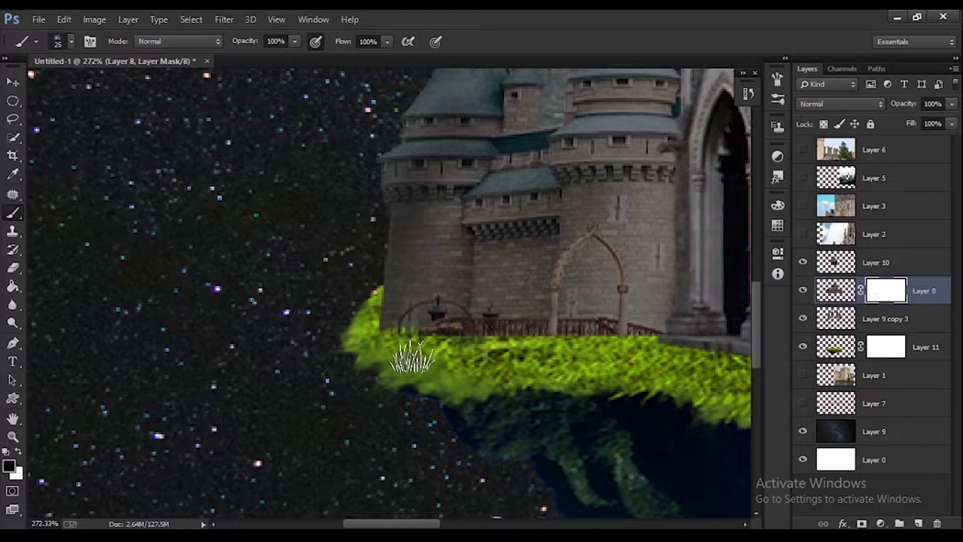
pyautogui.press(']')
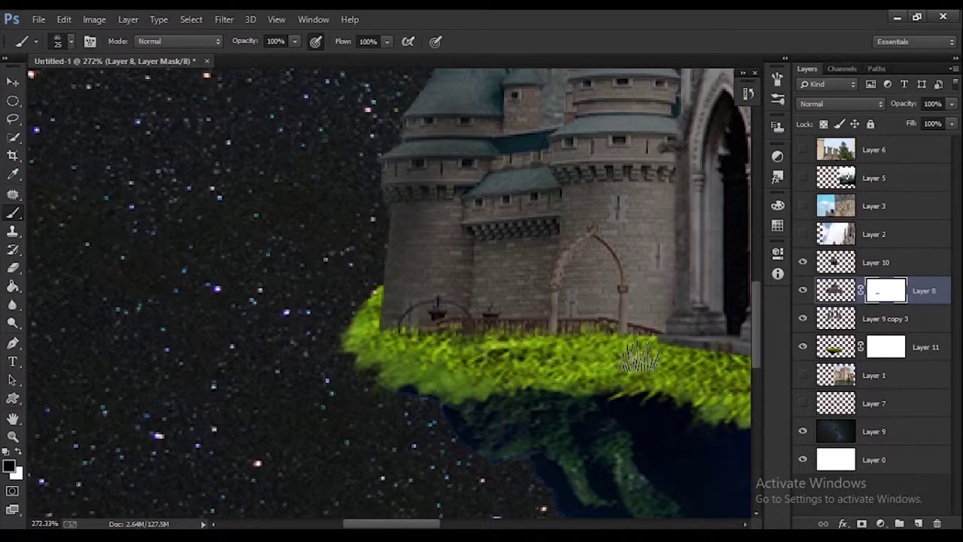
pyautogui.scroll(-2, 557, 350)
# Choose a large soft brush preset from the preset picker, then shrink the brush size
pyautogui.scroll(-3, 564, 343)
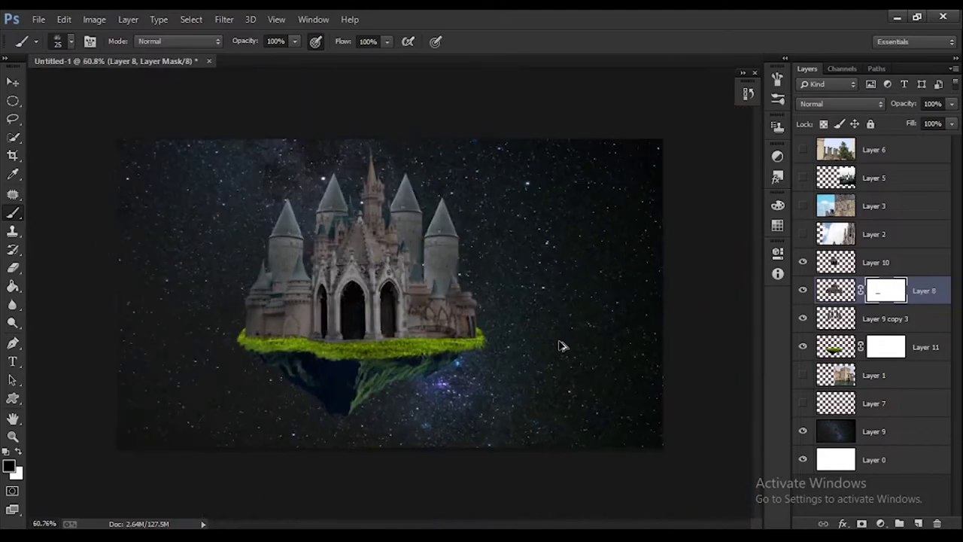
pyautogui.scroll(3, 504, 346)
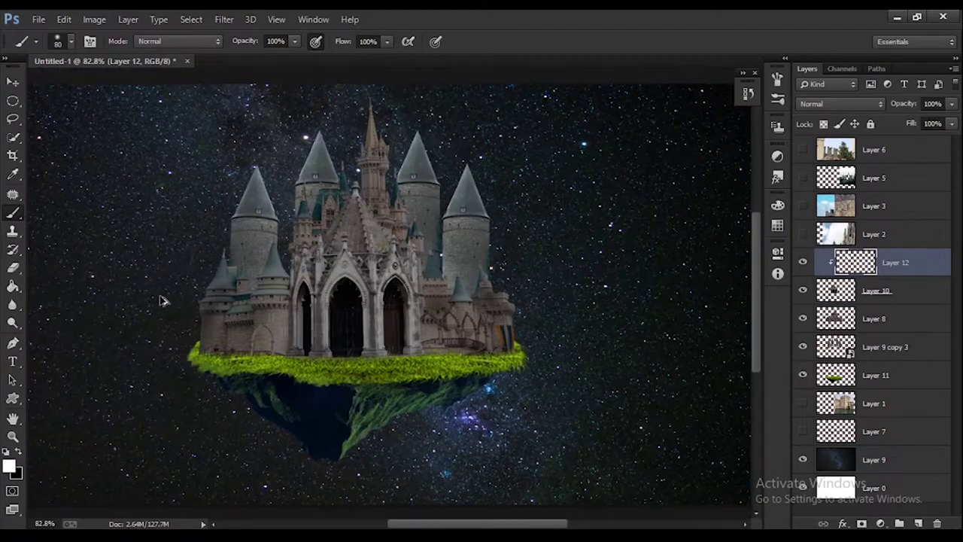
pyautogui.scroll(2, 376, 163)
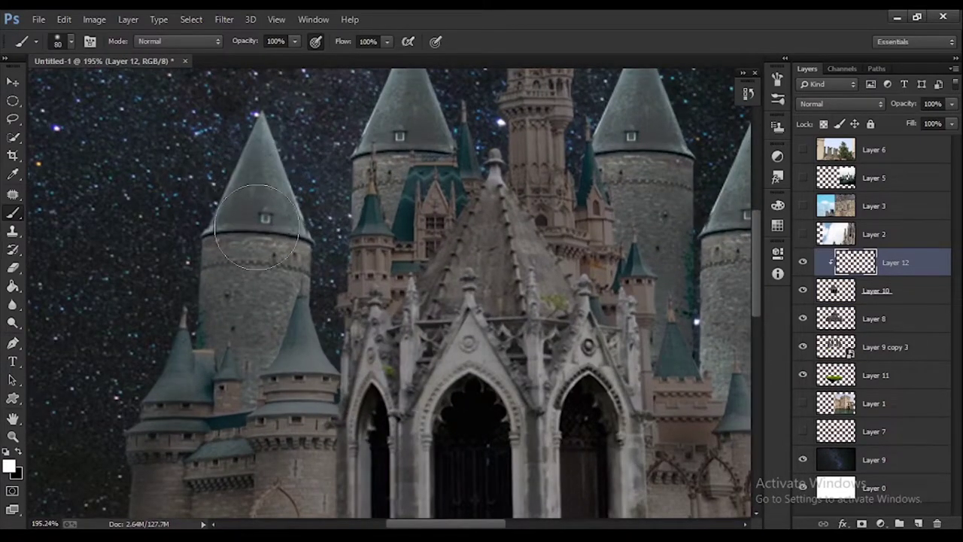
pyautogui.scroll(-3, 532, 267)
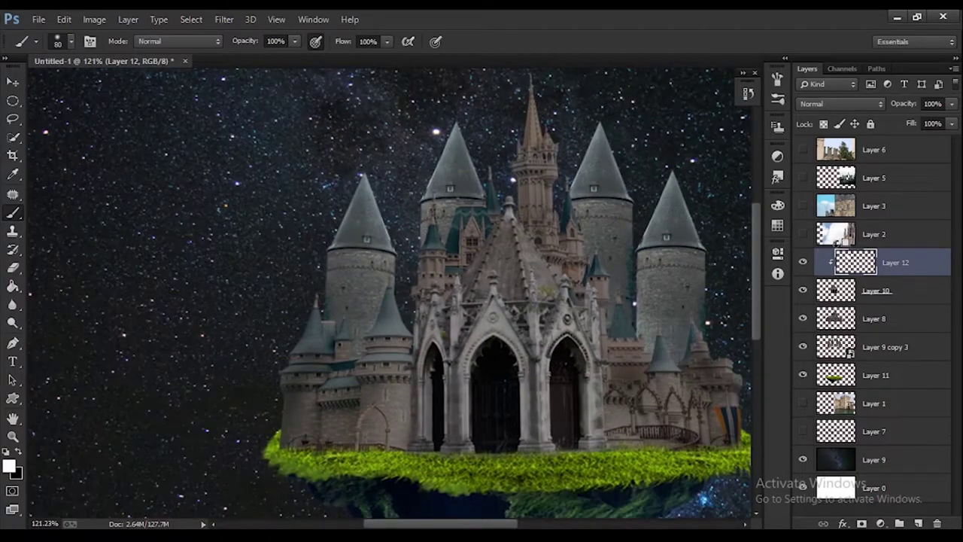
pyautogui.click(70, 42)
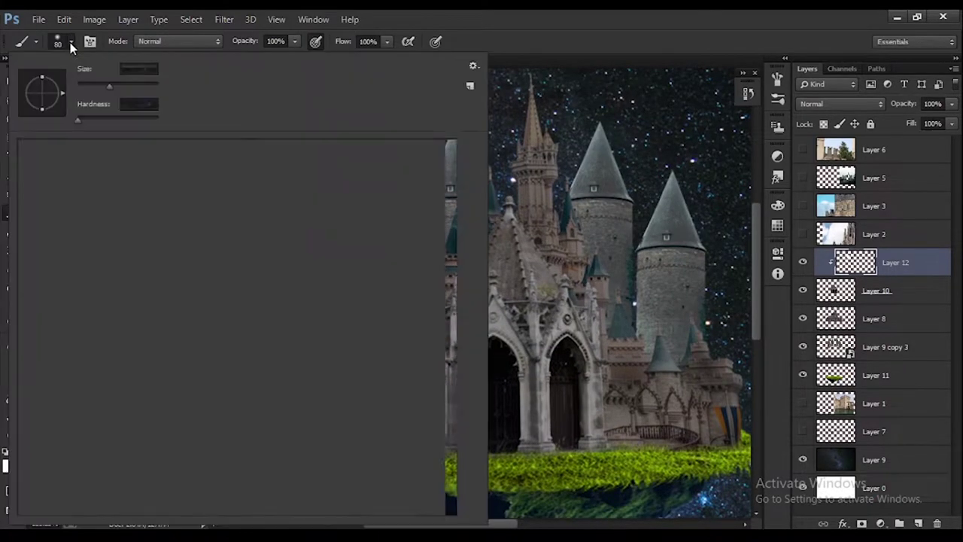
pyautogui.scroll(-1, 268, 323)
pyautogui.scroll(-3, 265, 328)
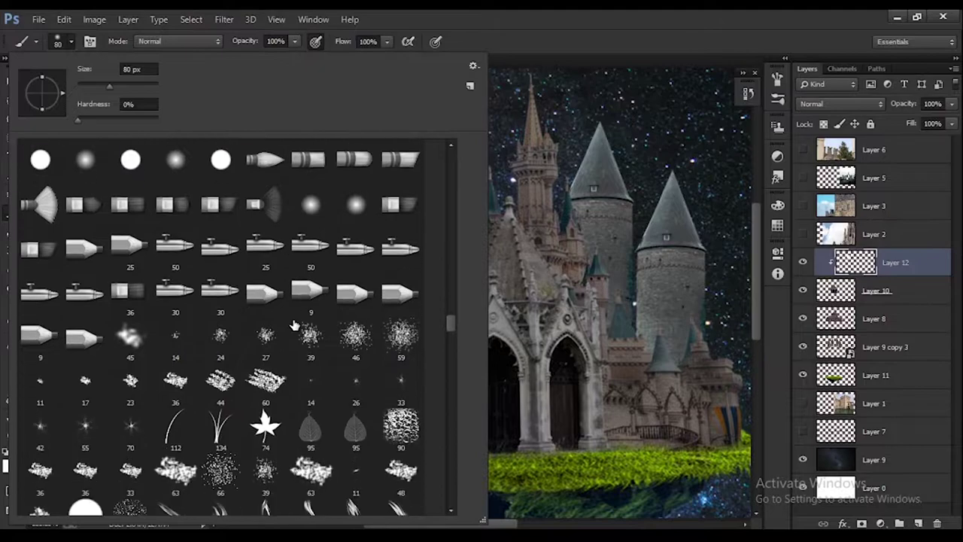
pyautogui.scroll(-3, 265, 329)
pyautogui.scroll(-1, 347, 325)
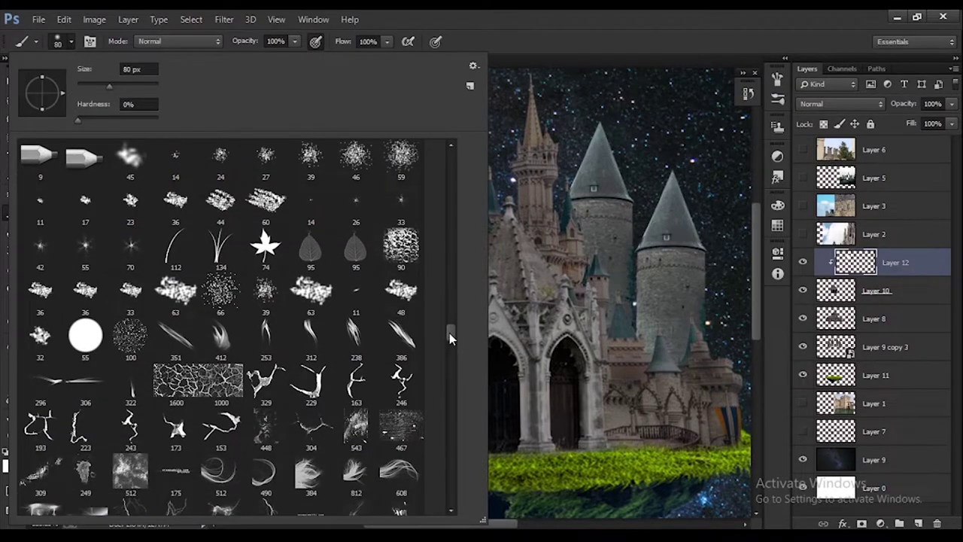
pyautogui.moveTo(449, 332); pyautogui.dragTo(451, 493)
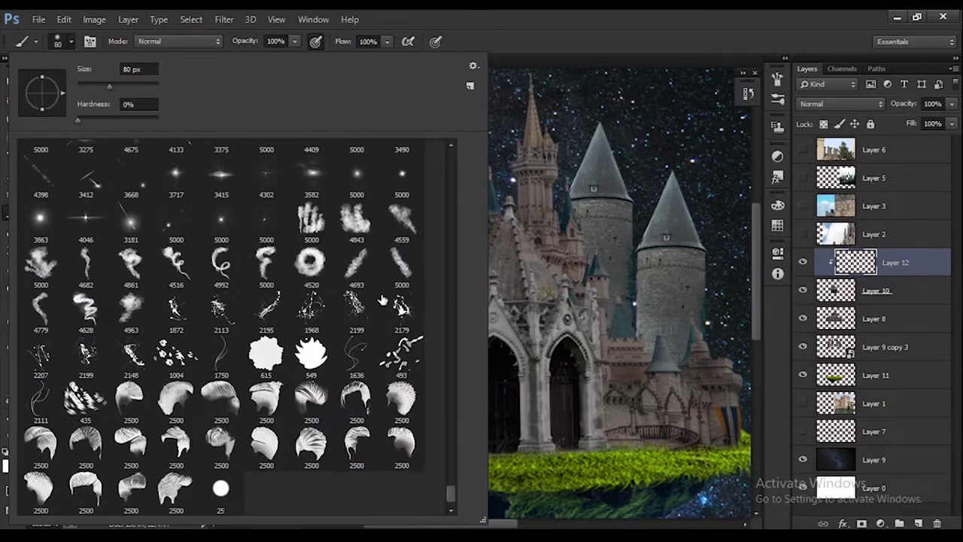
pyautogui.click(146, 305)
pyautogui.press('Return')
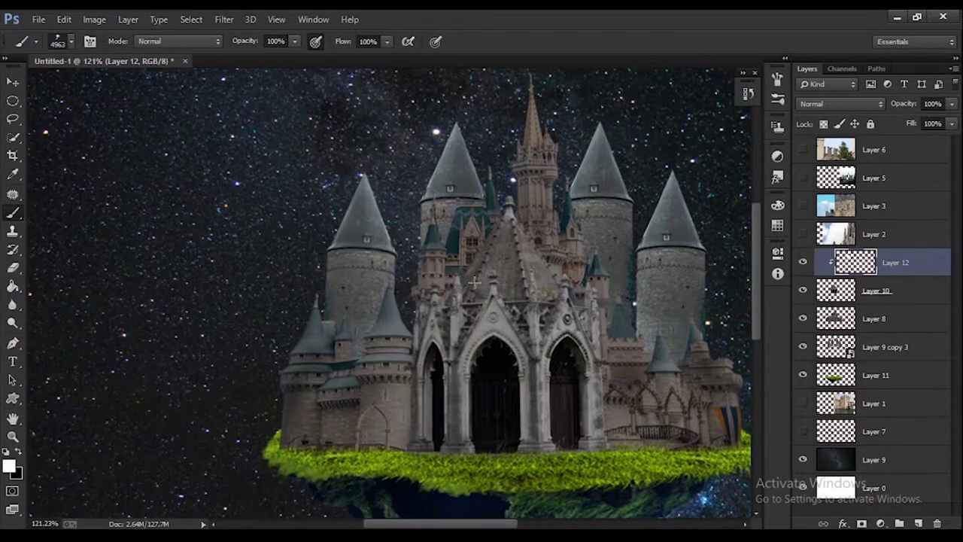
pyautogui.hscroll(2, 499, 280)
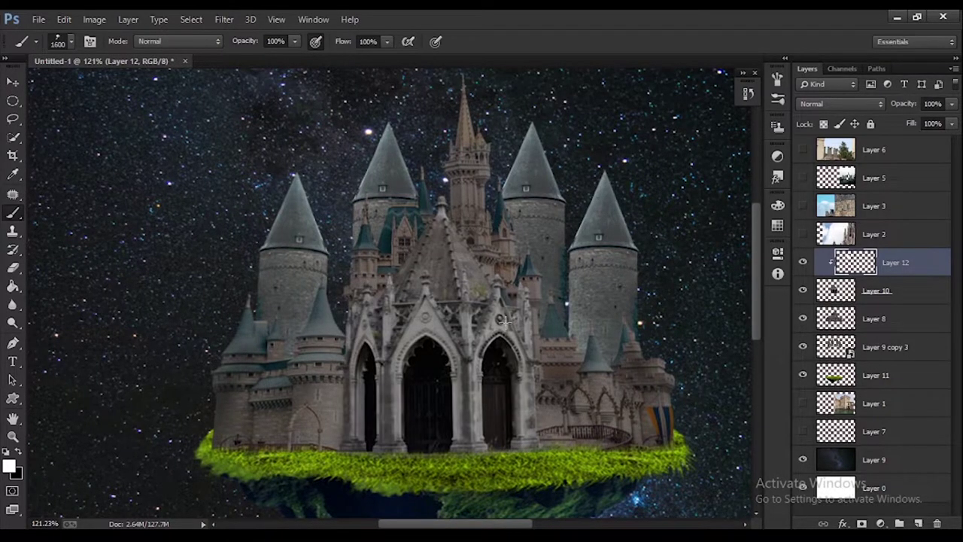
pyautogui.press('[')
pyautogui.press('[')
pyautogui.press('[')
# Add a new Layer 13 clipped to the castle layer and enlarge the brush
pyautogui.click(913, 346)
pyautogui.click(918, 523)
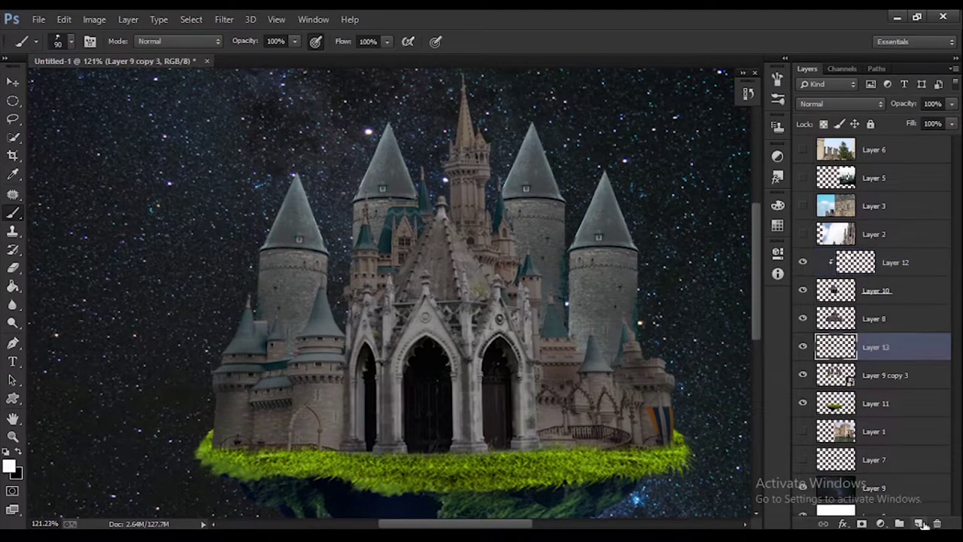
pyautogui.keyDown('alt'); pyautogui.click(865, 360); pyautogui.keyUp('alt')
pyautogui.press(']')
pyautogui.press(']')
pyautogui.press(']')
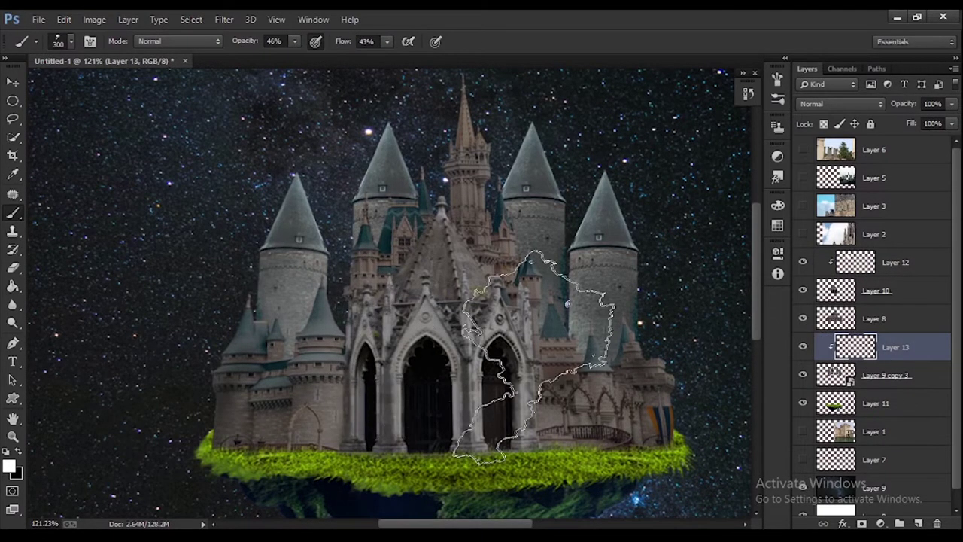
# Set the foreground colour to #00ff0c and test a green stroke on the left tower, undoing it
pyautogui.click(11, 466)
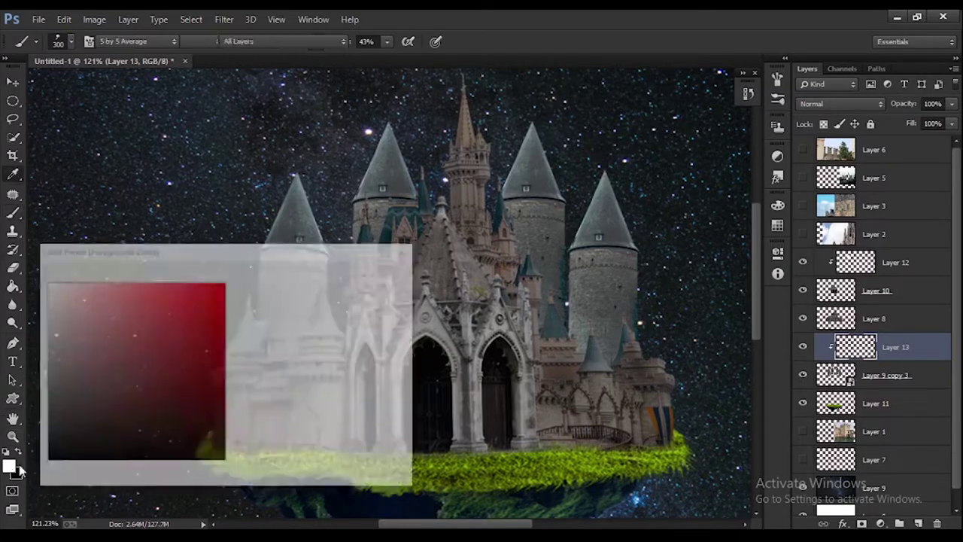
pyautogui.write('00ff0c')
pyautogui.click(368, 275)
pyautogui.moveTo(294, 248); pyautogui.dragTo(297, 354)
pyautogui.hotkey('ctrl', 'z')
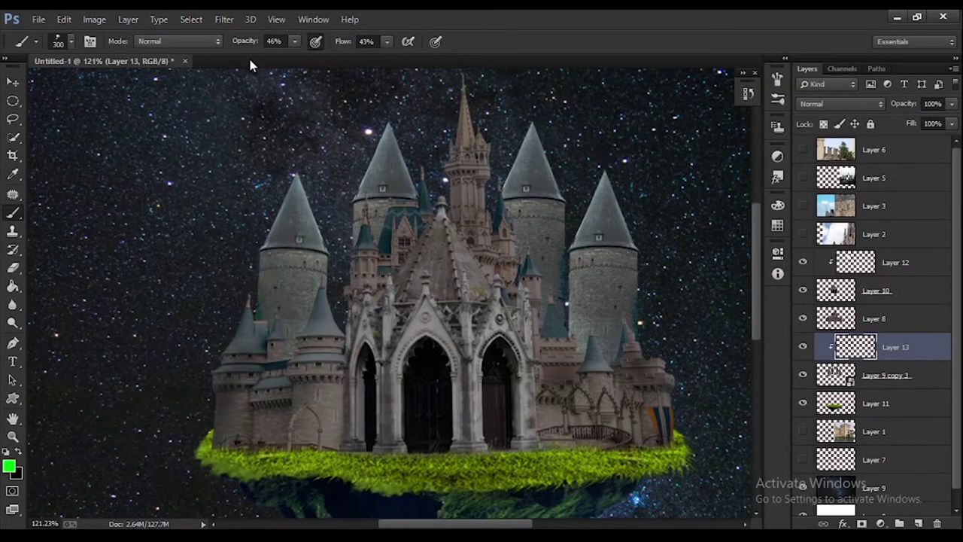
# Lower brush opacity to 41% and flow to 37%, then try a lighter tower stroke and undo it
pyautogui.press('4')
pyautogui.press('1')
pyautogui.hotkey('shift', '3')
pyautogui.hotkey('shift', '7')
pyautogui.moveTo(293, 249); pyautogui.dragTo(366, 448)
pyautogui.hotkey('ctrl', 'z')
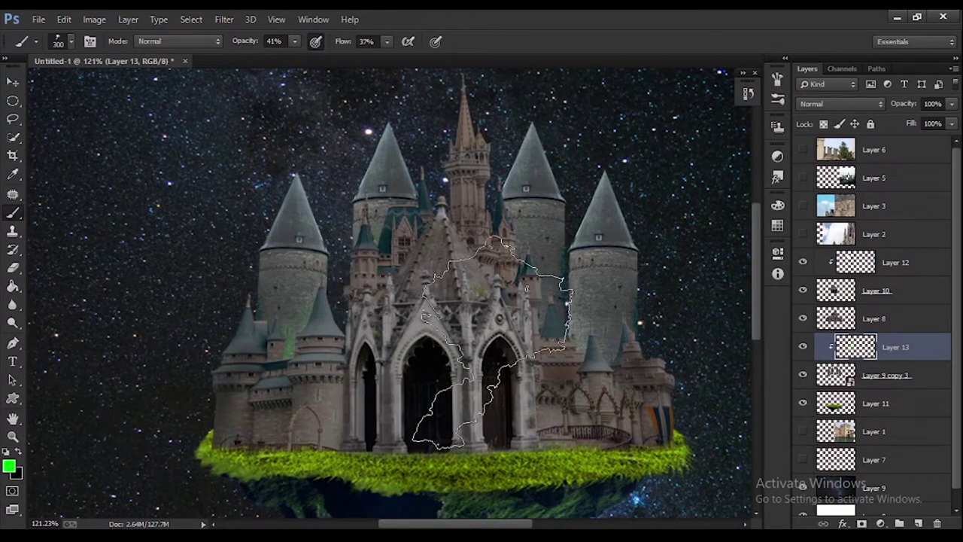
# Paint soft green glow on the right, left and central towers, then add a layer above Layer 8
pyautogui.click(579, 316)
pyautogui.scroll(-3, 320, 378)
pyautogui.scroll(3, 452, 376)
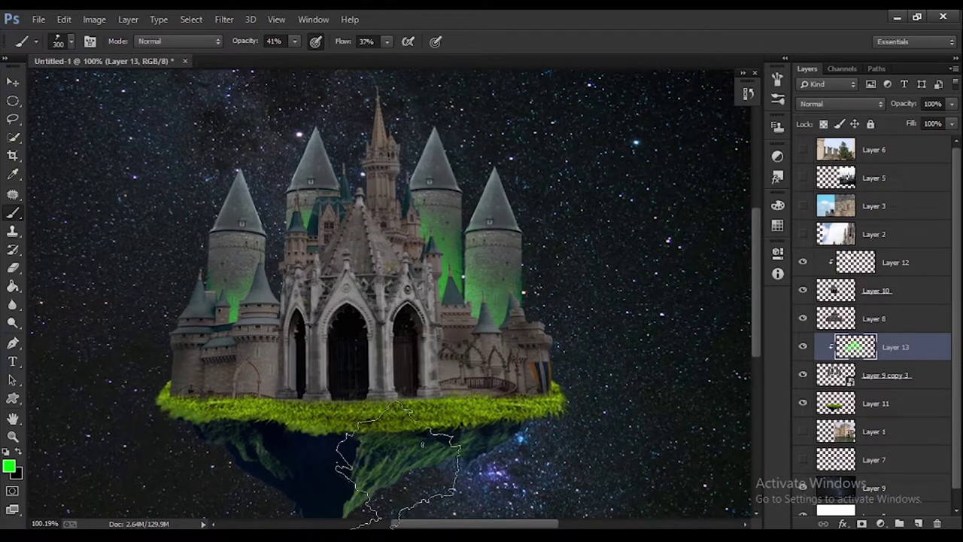
pyautogui.click(225, 289)
pyautogui.moveTo(316, 195); pyautogui.dragTo(437, 210)
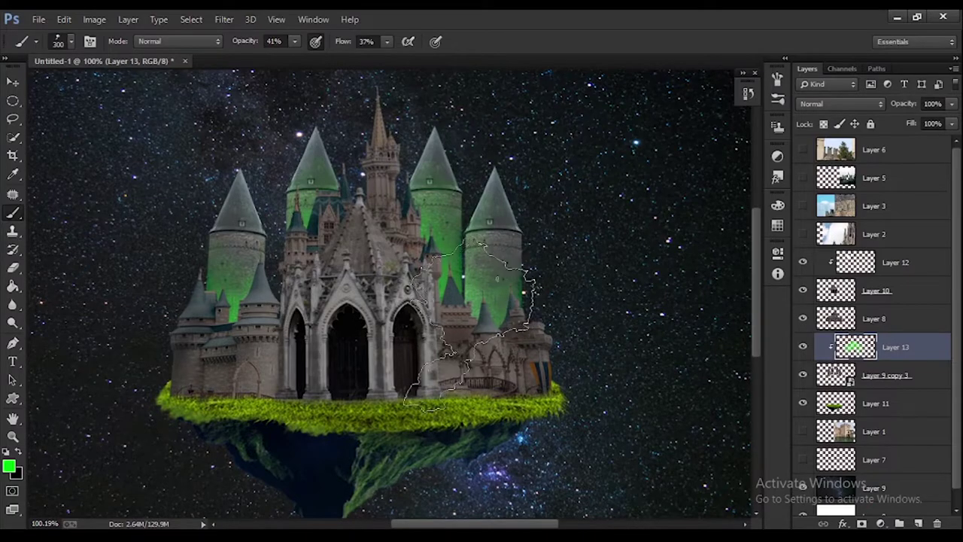
pyautogui.scroll(-1, 489, 339)
pyautogui.scroll(-3, 489, 338)
pyautogui.scroll(4, 489, 338)
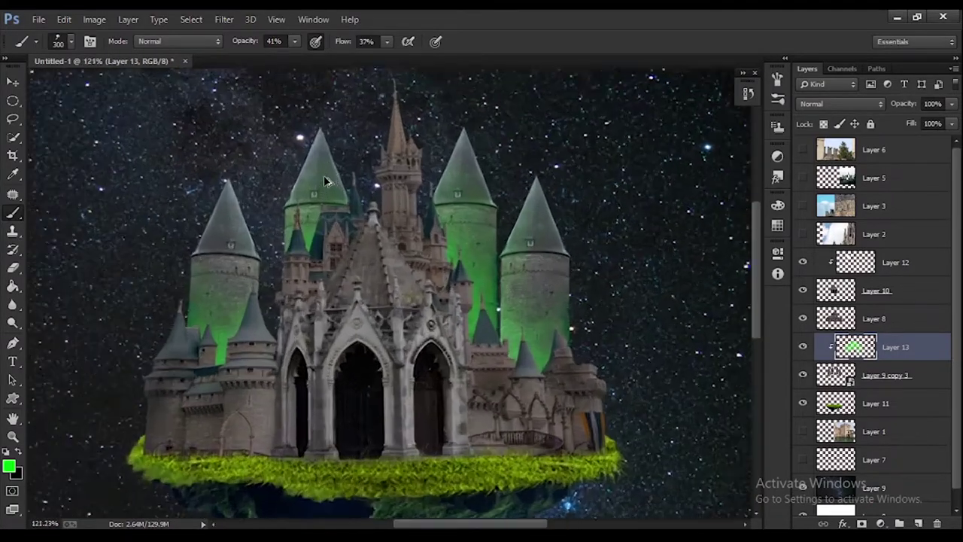
pyautogui.scroll(-3, 489, 339)
pyautogui.click(925, 316)
pyautogui.click(918, 523)
# Clip the new Layer 14 to the castle's Layer 8
pyautogui.keyDown('alt'); pyautogui.click(865, 333); pyautogui.keyUp('alt')
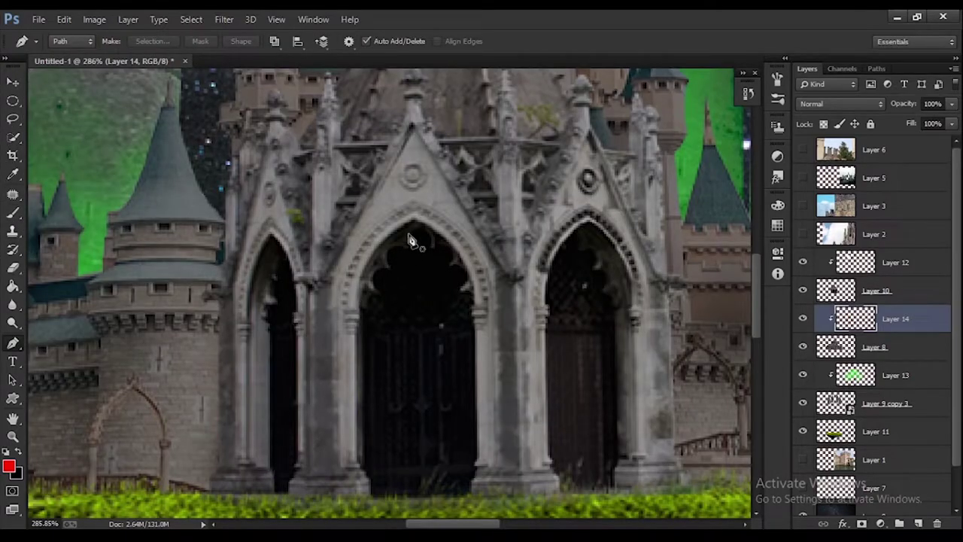
pyautogui.scroll(3, 412, 239)
pyautogui.scroll(3, 412, 239)
pyautogui.scroll(2, 451, 225)
pyautogui.scroll(3, 550, 213)
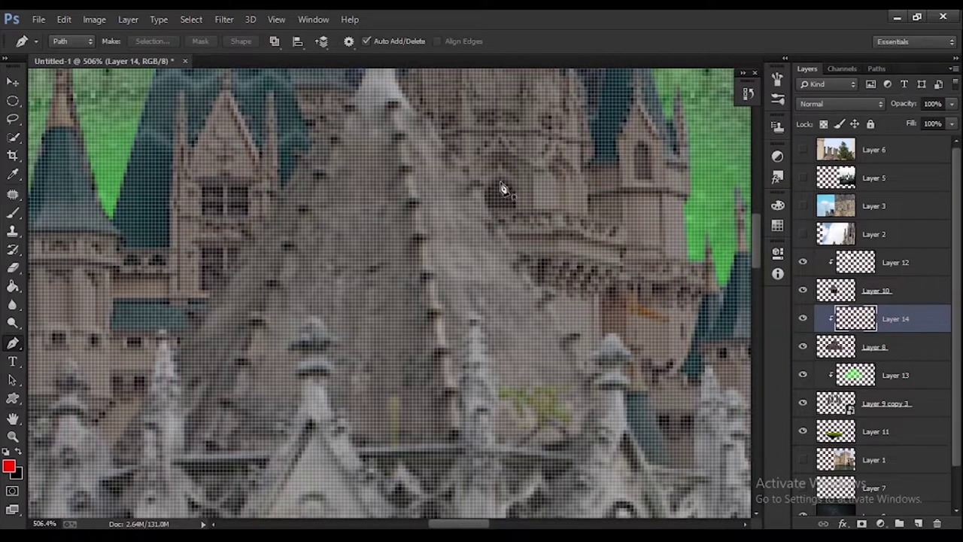
# Trace a curved pen path around the central tower's spire and balcony
pyautogui.click(487, 203)
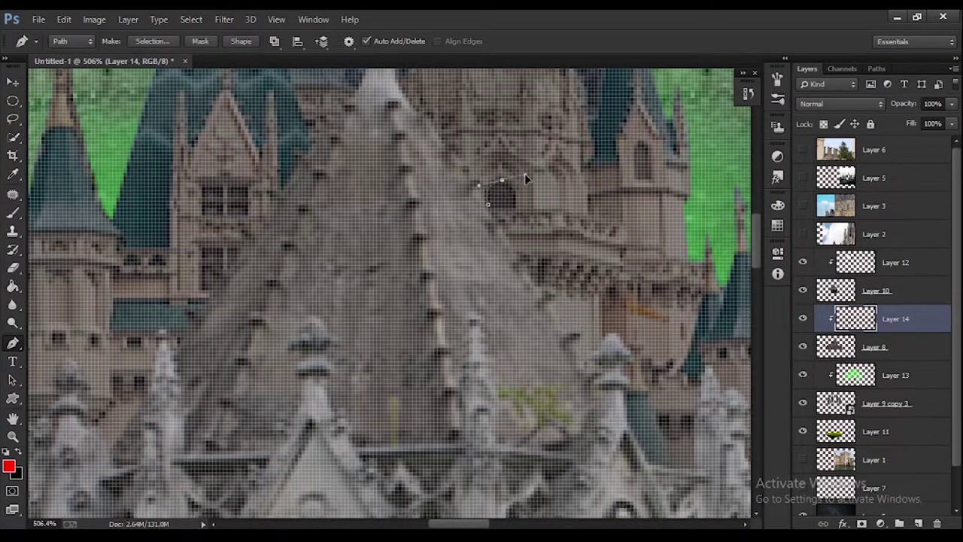
pyautogui.moveTo(521, 174); pyautogui.dragTo(526, 174)
pyautogui.moveTo(488, 210); pyautogui.dragTo(580, 203)
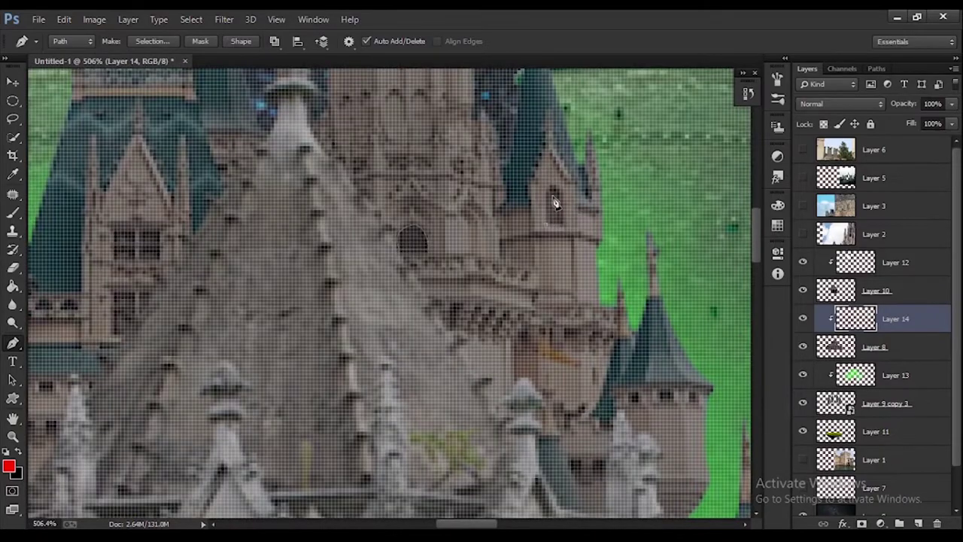
pyautogui.moveTo(358, 238); pyautogui.dragTo(250, 252)
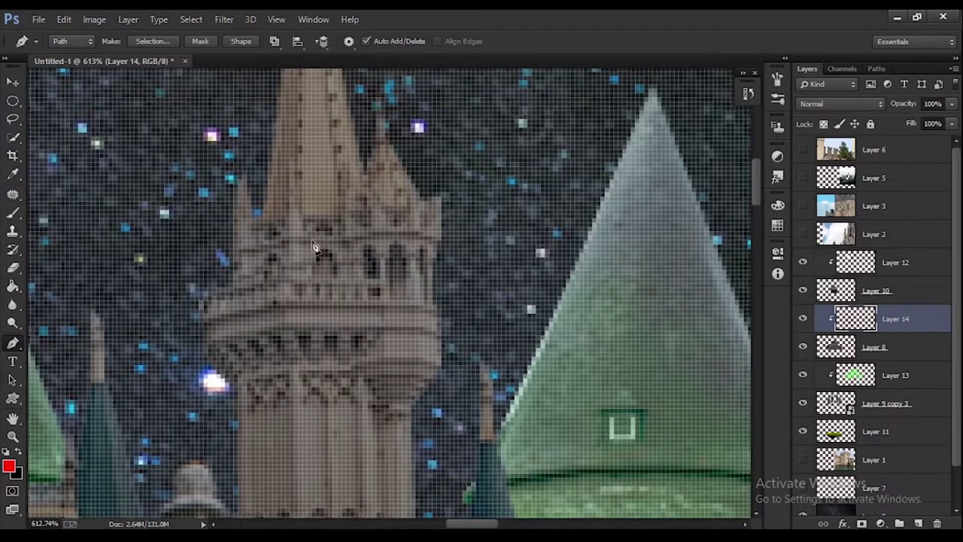
pyautogui.moveTo(315, 248); pyautogui.dragTo(387, 251)
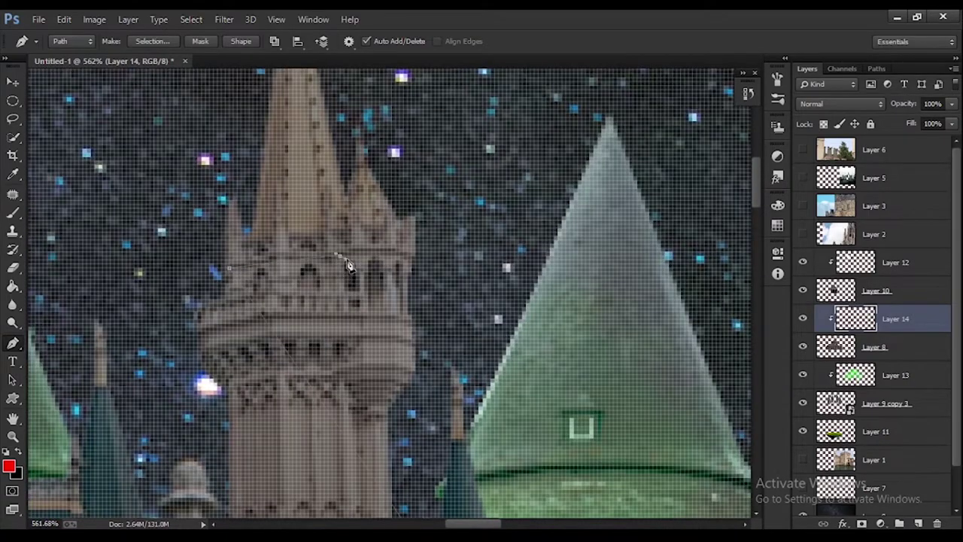
# Extend the pen path along the small tower's roofline band
pyautogui.scroll(5, 348, 265)
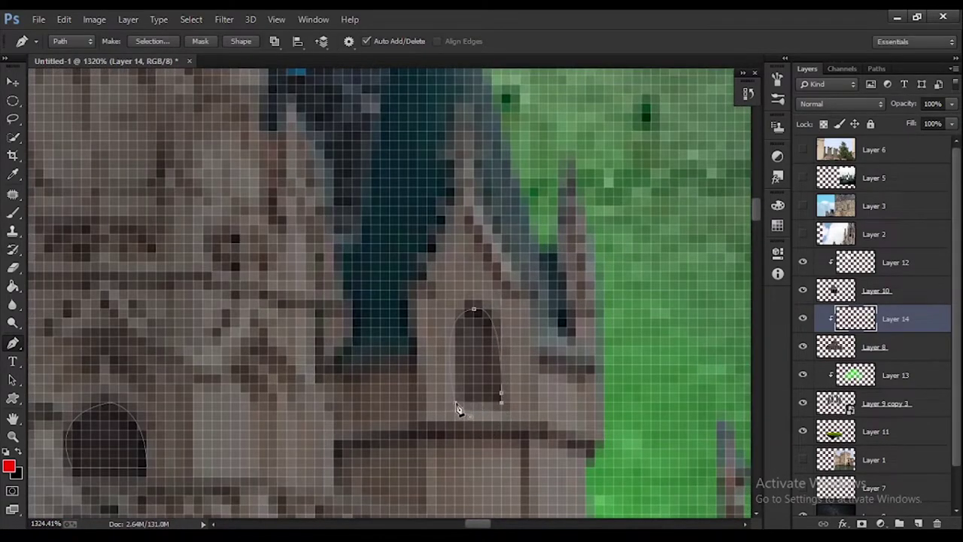
pyautogui.scroll(-5, 420, 347)
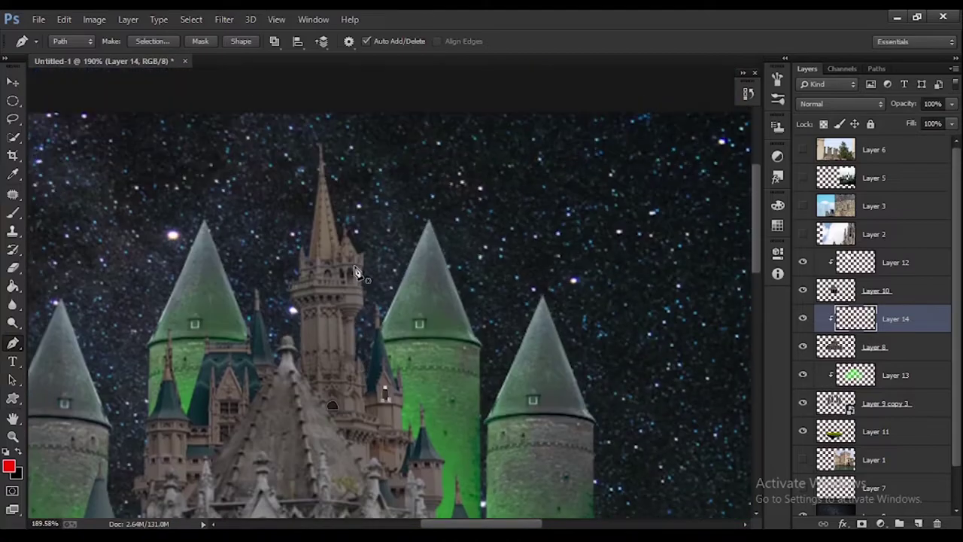
pyautogui.scroll(3, 258, 333)
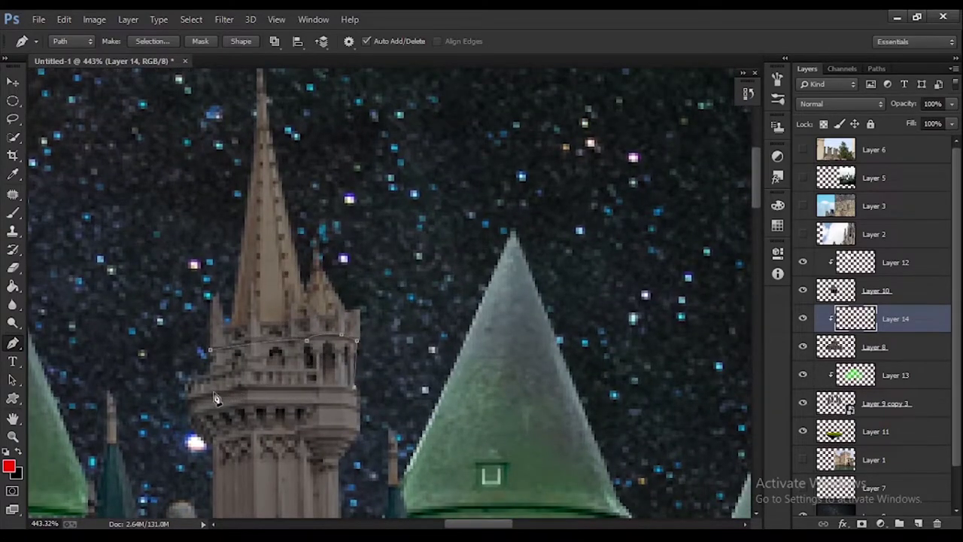
pyautogui.scroll(-5, 372, 380)
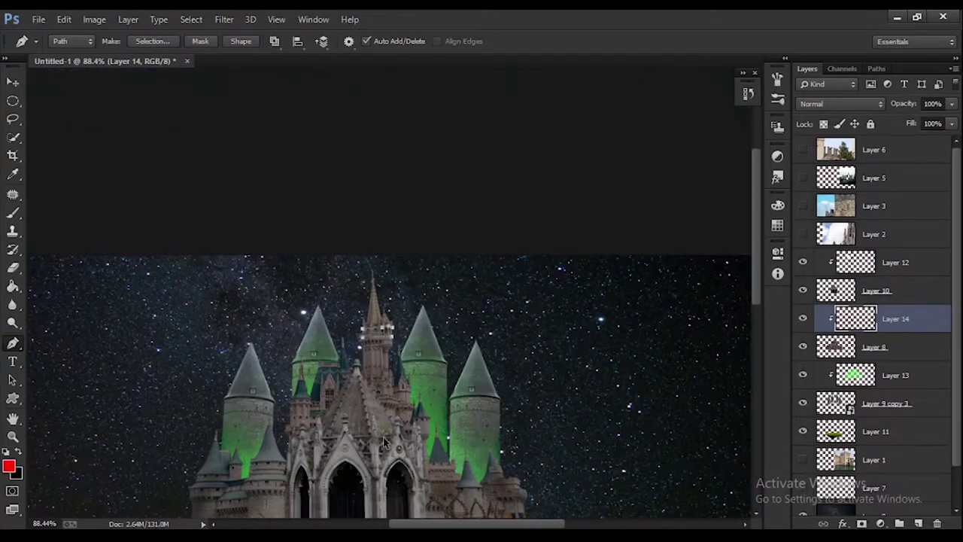
pyautogui.scroll(2, 372, 301)
pyautogui.scroll(3, 372, 271)
pyautogui.scroll(2, 373, 264)
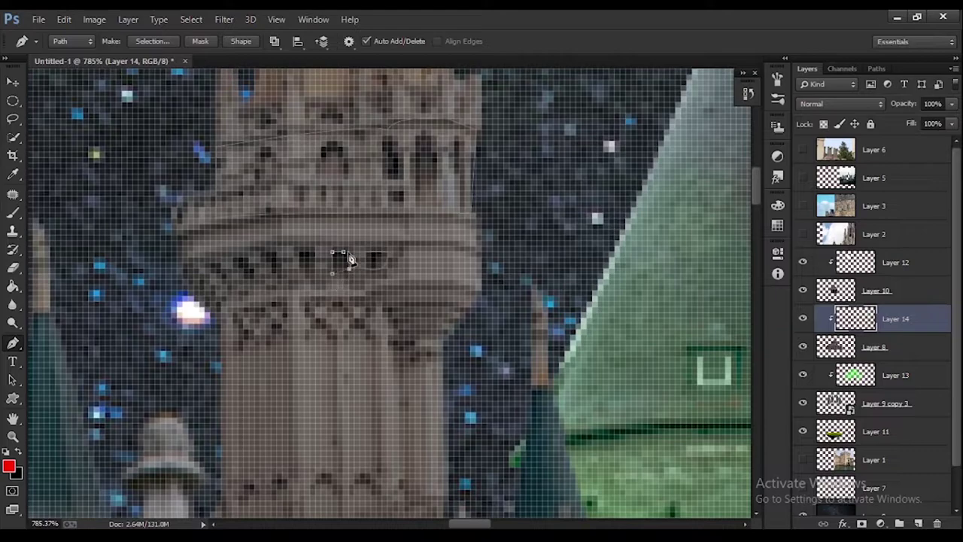
pyautogui.scroll(-5, 301, 257)
pyautogui.scroll(4, 282, 261)
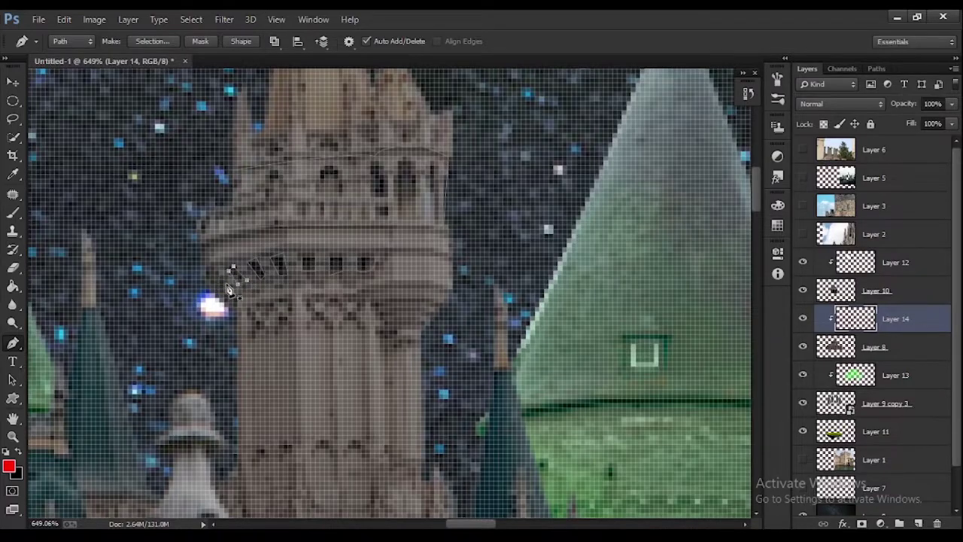
pyautogui.scroll(-4, 229, 290)
pyautogui.scroll(3, 248, 243)
pyautogui.scroll(-4, 245, 241)
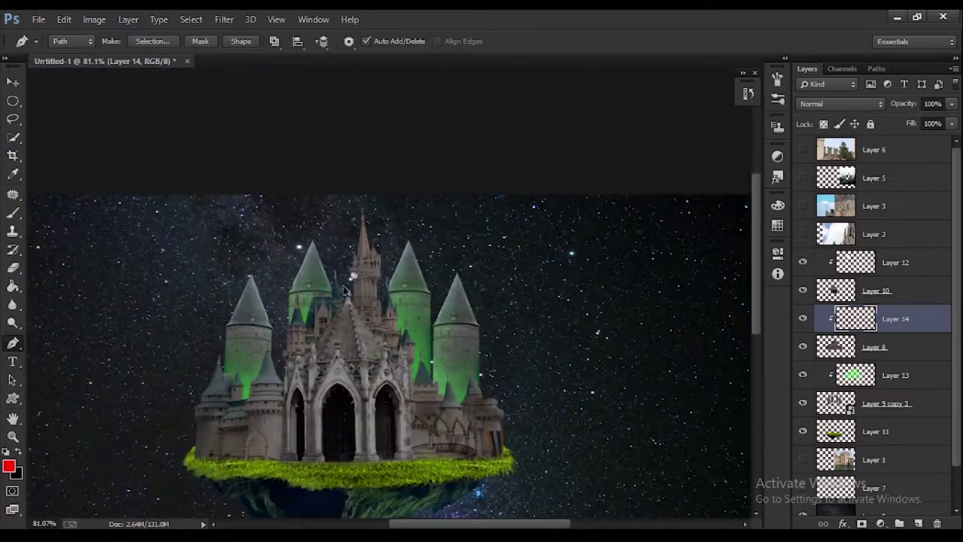
pyautogui.scroll(5, 307, 346)
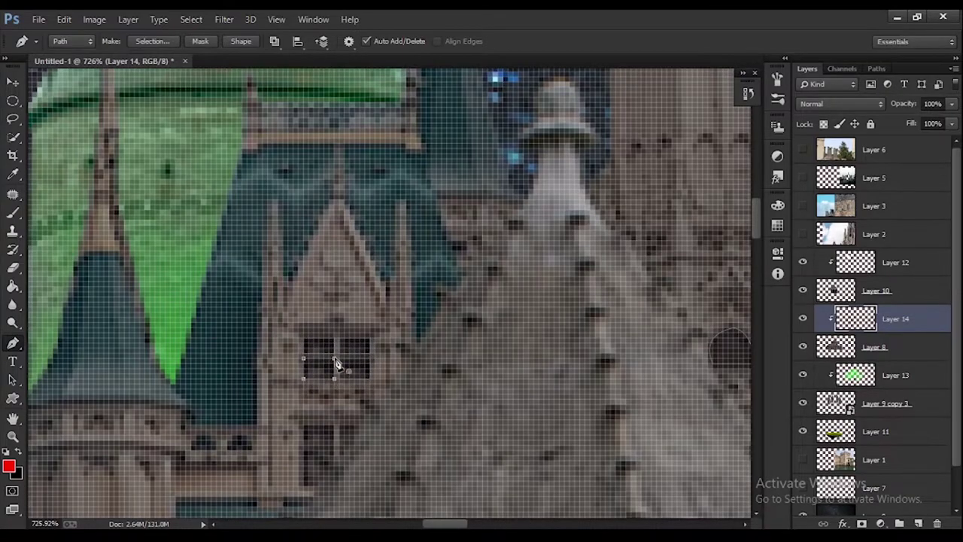
pyautogui.scroll(-4, 336, 364)
pyautogui.scroll(5, 195, 338)
pyautogui.click(191, 338)
pyautogui.moveTo(366, 339); pyautogui.dragTo(422, 355)
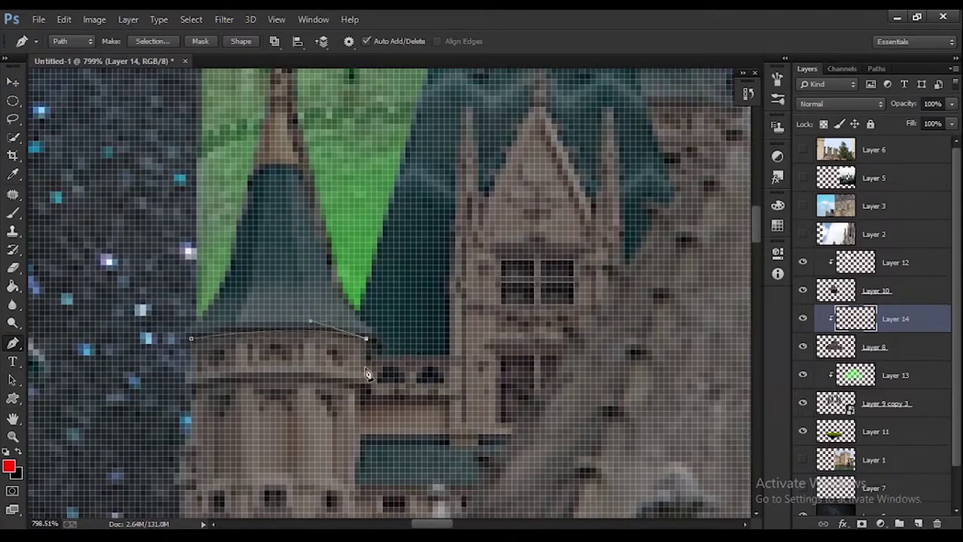
pyautogui.scroll(-4, 195, 344)
pyautogui.scroll(4, 203, 397)
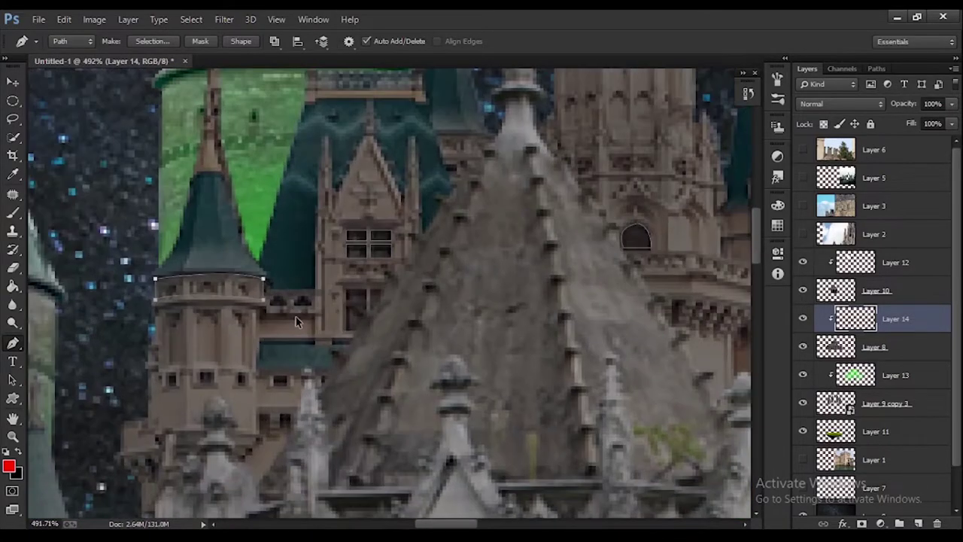
pyautogui.scroll(-1, 203, 396)
pyautogui.scroll(-4, 203, 402)
pyautogui.scroll(-1, 210, 407)
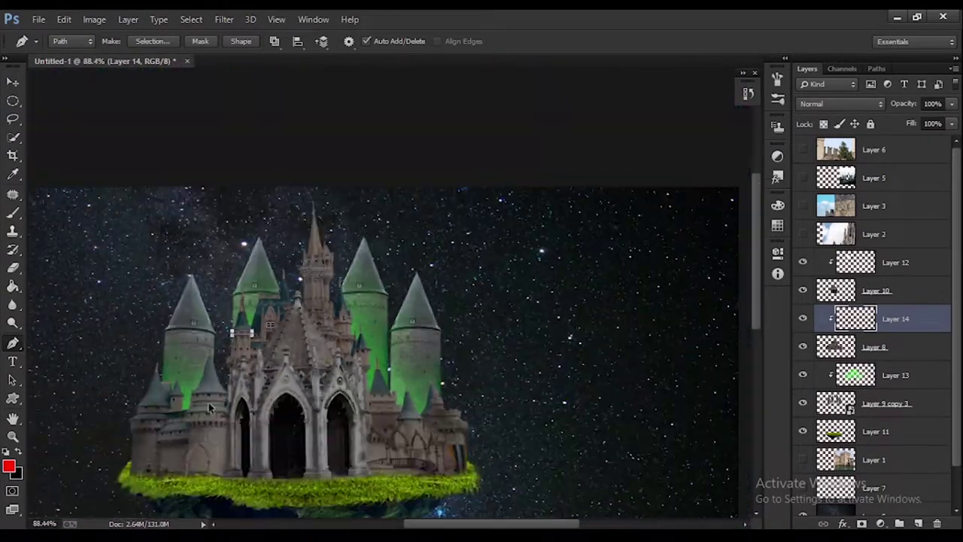
# Switch to the Brush with the cloudy brush tip at a smaller size
pyautogui.press('b')
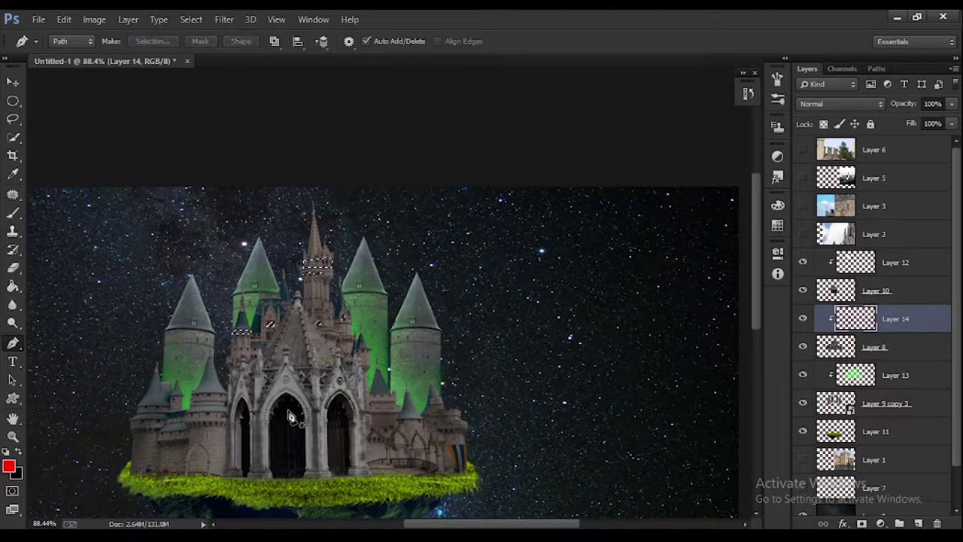
pyautogui.scroll(2, 313, 226)
pyautogui.scroll(2, 312, 226)
pyautogui.rightClick(320, 247)
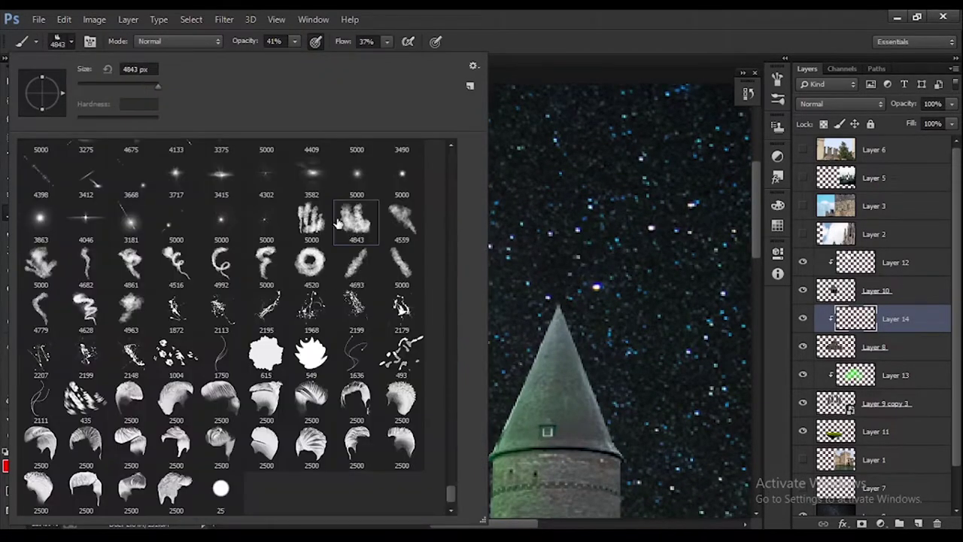
pyautogui.scroll(3, 315, 301)
pyautogui.scroll(5, 377, 226)
pyautogui.click(695, 205)
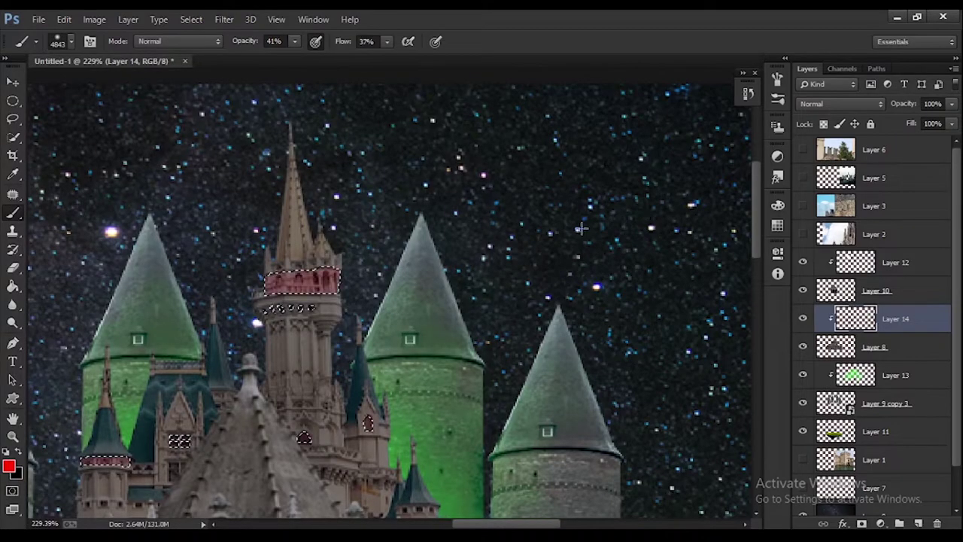
pyautogui.hscroll(3, 382, 268)
pyautogui.scroll(-4, 372, 278)
pyautogui.press('[')
pyautogui.press('[')
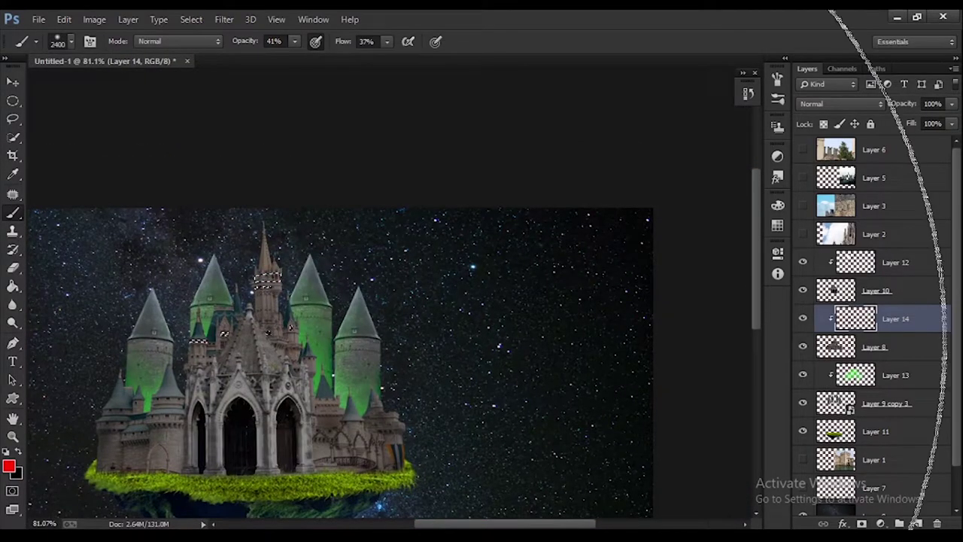
pyautogui.press('[')
pyautogui.press('[')
pyautogui.press('[')
pyautogui.press('[')
pyautogui.press('[')
pyautogui.press('[')
pyautogui.press('[')
pyautogui.press('[')
pyautogui.press('[')
pyautogui.scroll(3, 326, 416)
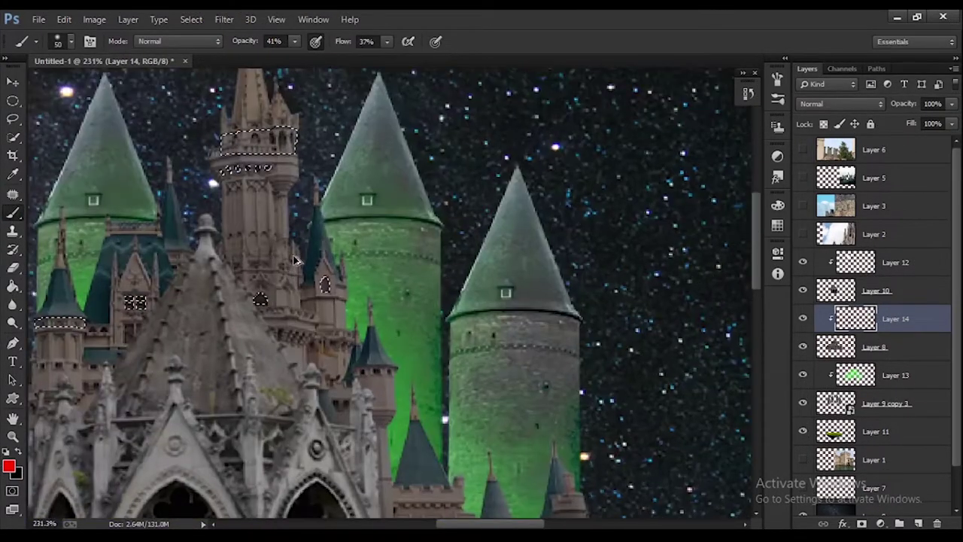
pyautogui.scroll(2, 326, 416)
# Set the foreground to cyan #00ffd8 and paint the selected tower balcony band
pyautogui.click(8, 467)
pyautogui.moveTo(242, 459); pyautogui.dragTo(243, 443)
pyautogui.click(369, 273)
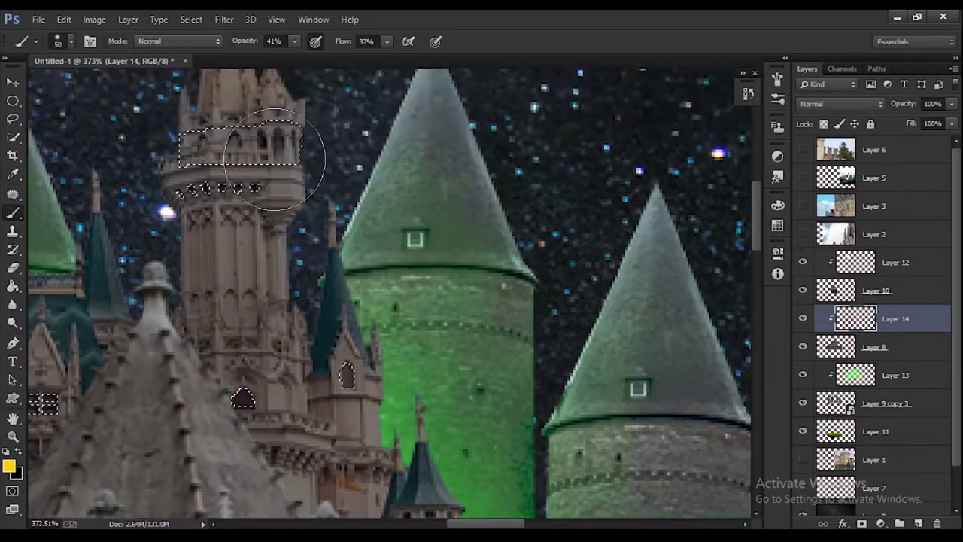
pyautogui.scroll(2, 307, 150)
pyautogui.click(8, 467)
pyautogui.write('00ffd8')
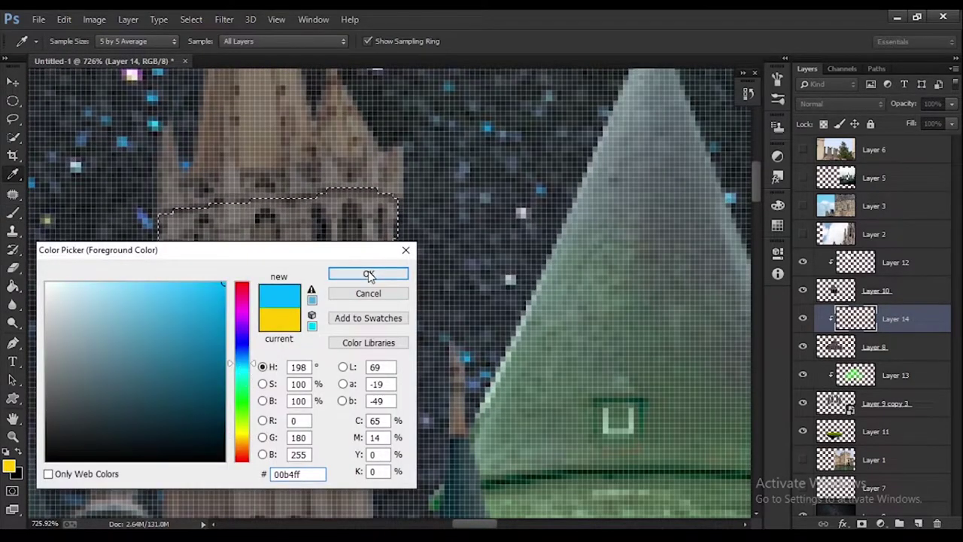
pyautogui.click(368, 273)
pyautogui.press('b')
pyautogui.moveTo(177, 237)
pyautogui.mouseDown()
pyautogui.moveTo(282, 237)
pyautogui.moveTo(138, 238)
pyautogui.mouseUp()
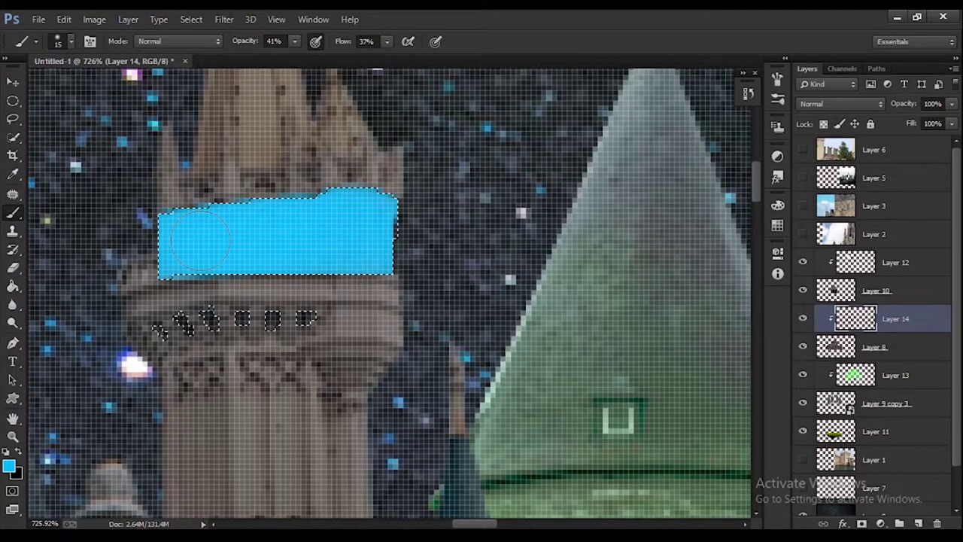
# Paint the small balcony openings yellow, then repaint them cyan
pyautogui.click(10, 466)
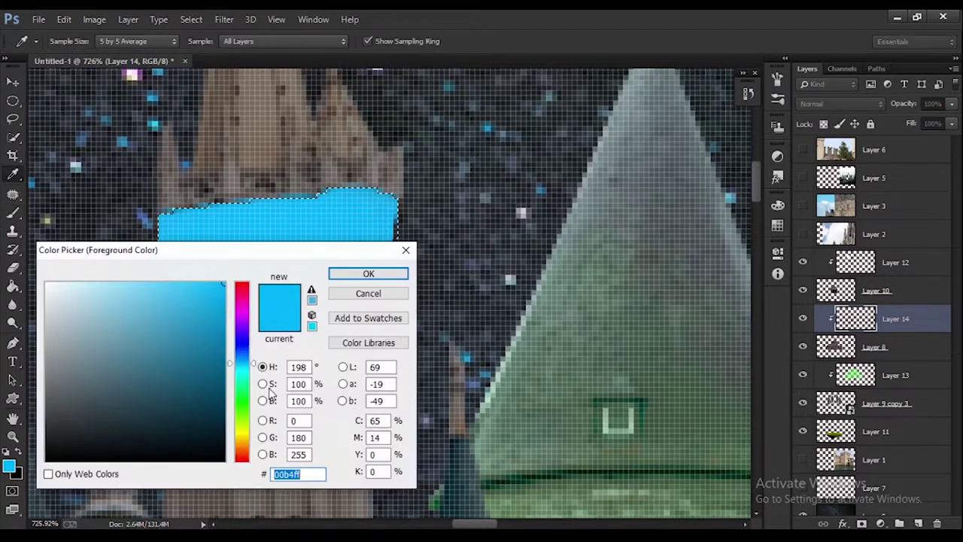
pyautogui.click(245, 438)
pyautogui.click(368, 273)
pyautogui.moveTo(158, 332); pyautogui.dragTo(188, 319)
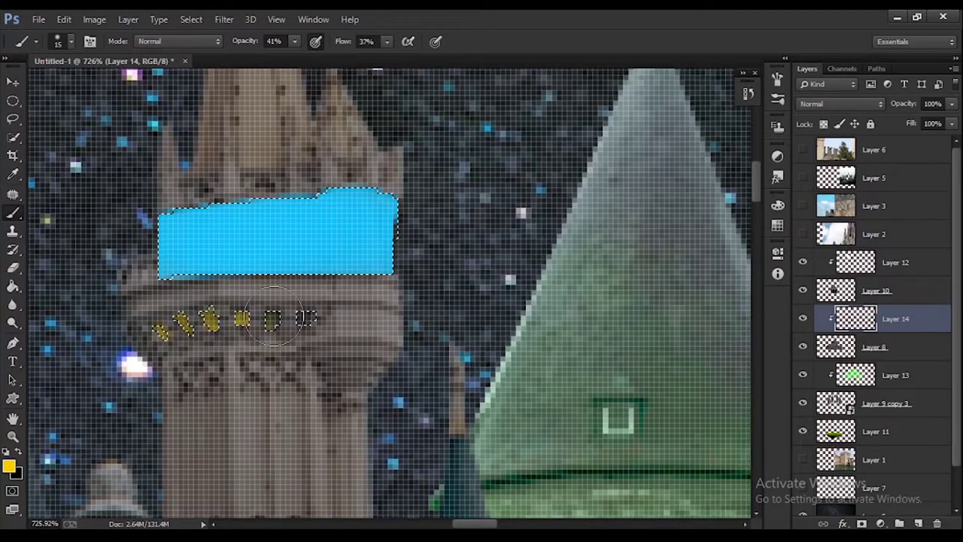
pyautogui.click(10, 466)
pyautogui.click(278, 218)
pyautogui.click(368, 273)
pyautogui.moveTo(180, 323); pyautogui.dragTo(252, 323)
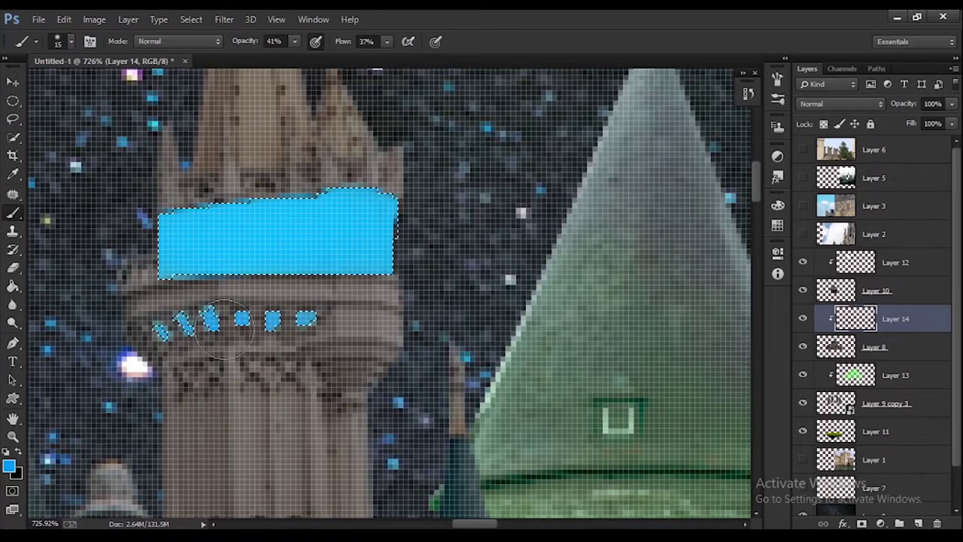
# Paint two selected castle windows solid yellow at full opacity
pyautogui.scroll(-3, 222, 327)
pyautogui.scroll(-3, 354, 333)
pyautogui.scroll(-2, 368, 406)
pyautogui.scroll(2, 369, 407)
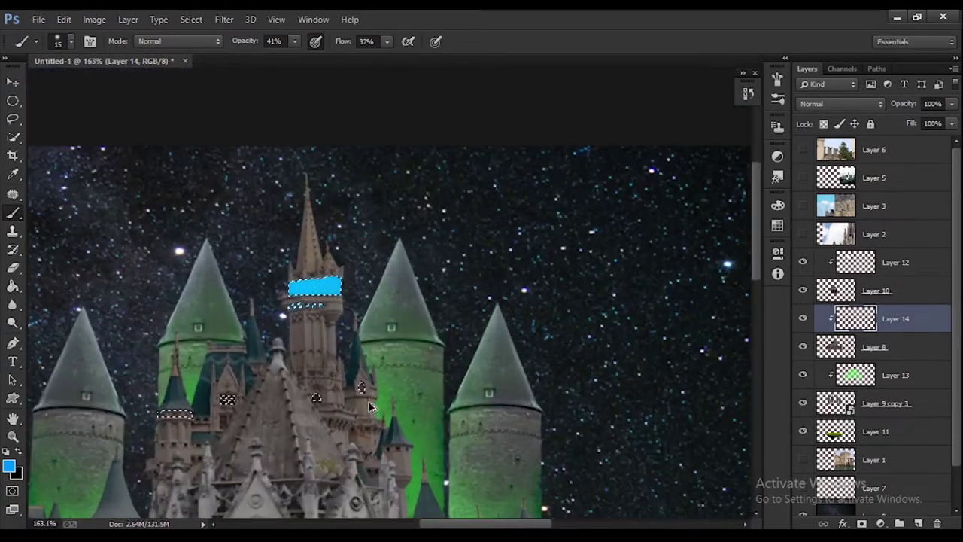
pyautogui.scroll(3, 368, 406)
pyautogui.click(10, 467)
pyautogui.click(369, 273)
pyautogui.moveTo(340, 360); pyautogui.dragTo(340, 380)
pyautogui.press('0')
pyautogui.moveTo(203, 395); pyautogui.dragTo(218, 402)
# Paint the small tower's roofline band cyan, then reselect Layer 14 and reset default colours
pyautogui.scroll(-3, 202, 398)
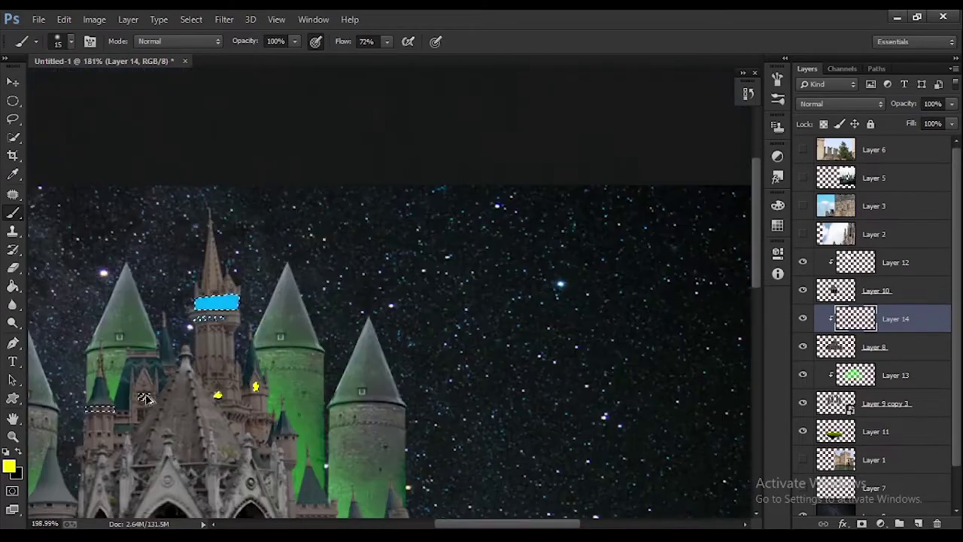
pyautogui.scroll(3, 144, 399)
pyautogui.scroll(-1, 151, 397)
pyautogui.scroll(1, 173, 395)
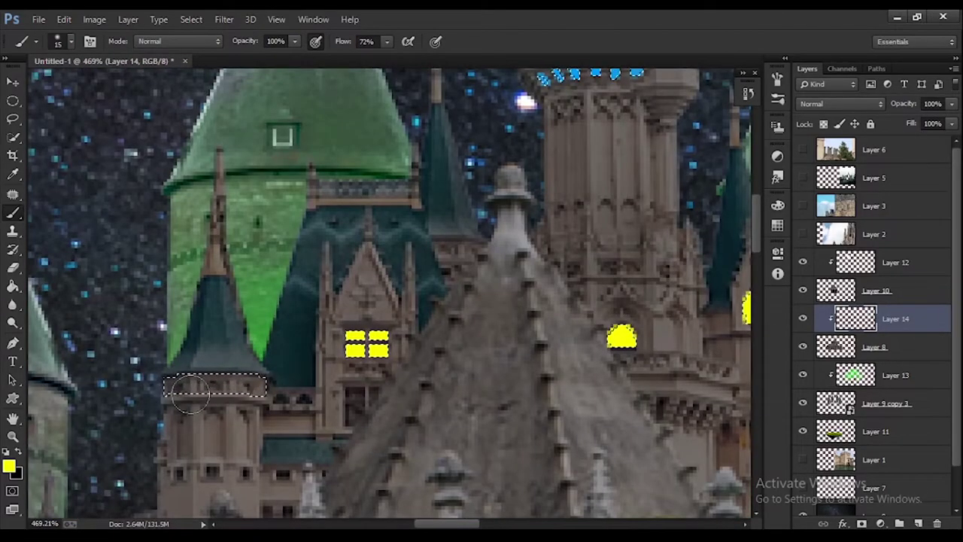
pyautogui.scroll(-1, 190, 394)
pyautogui.moveTo(220, 365); pyautogui.dragTo(295, 365)
pyautogui.press('v')
pyautogui.click(487, 425)
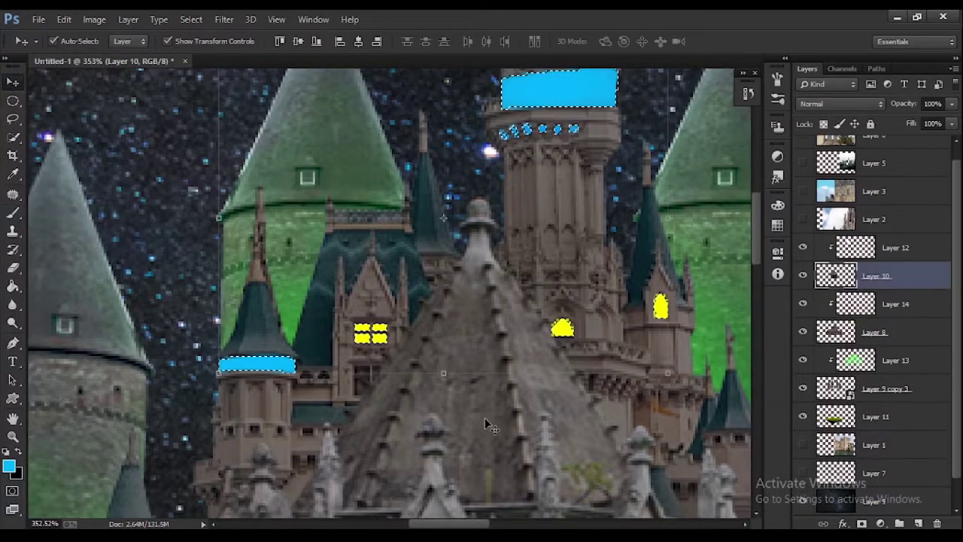
pyautogui.scroll(-3, 488, 425)
pyautogui.scroll(3, 452, 376)
pyautogui.click(895, 318)
pyautogui.press('b')
pyautogui.press('d')
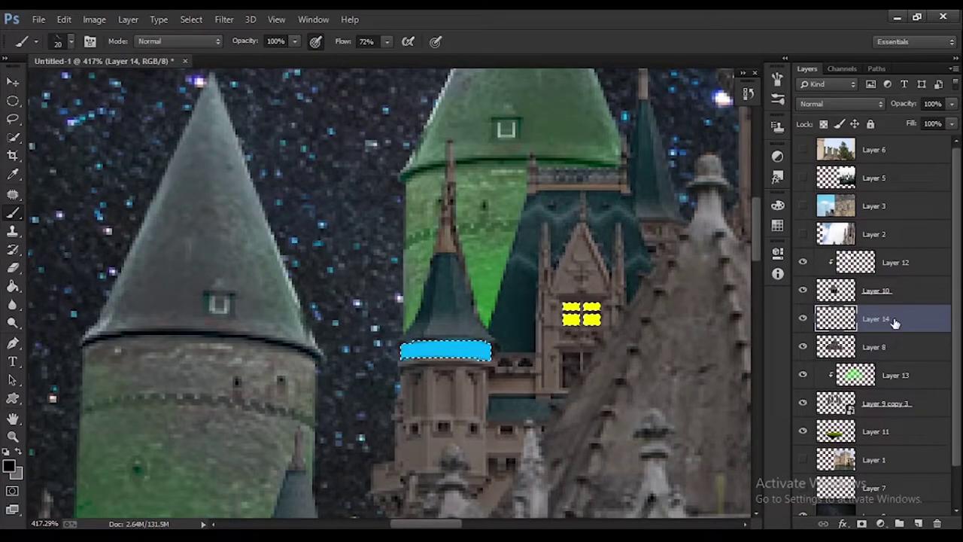
# Add an Exposure adjustment layer at about -2.98 and invert its mask
pyautogui.click(880, 524)
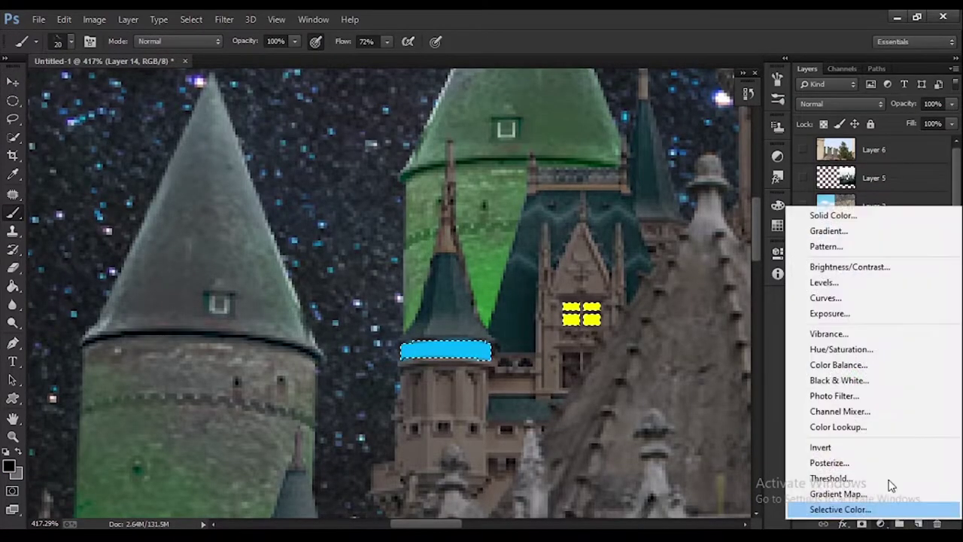
pyautogui.click(827, 313)
pyautogui.moveTo(615, 322); pyautogui.dragTo(620, 322)
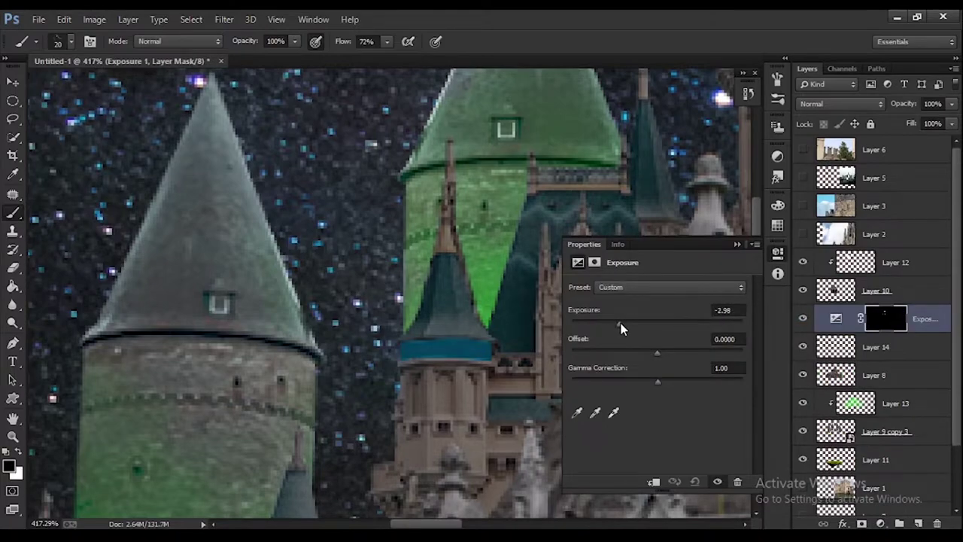
pyautogui.click(737, 244)
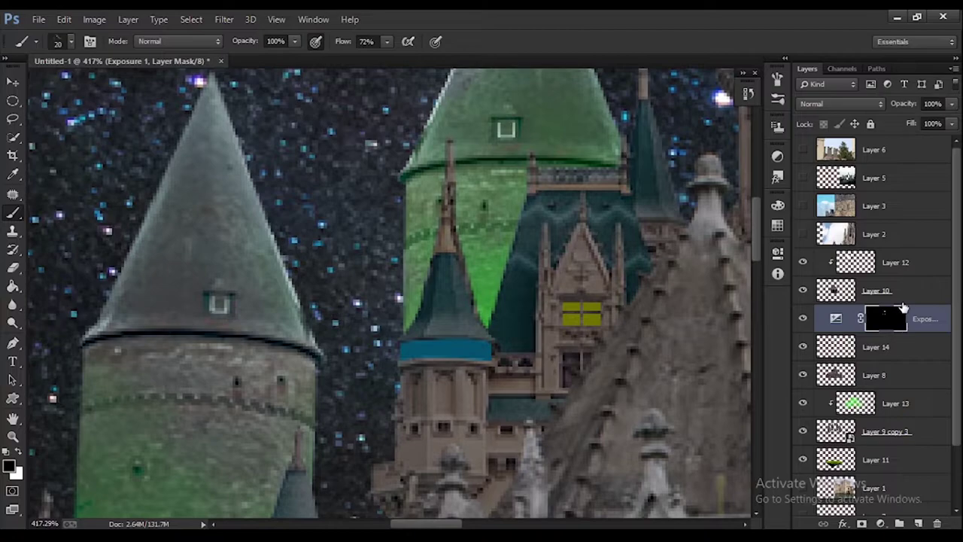
pyautogui.hotkey('ctrl', 'i')
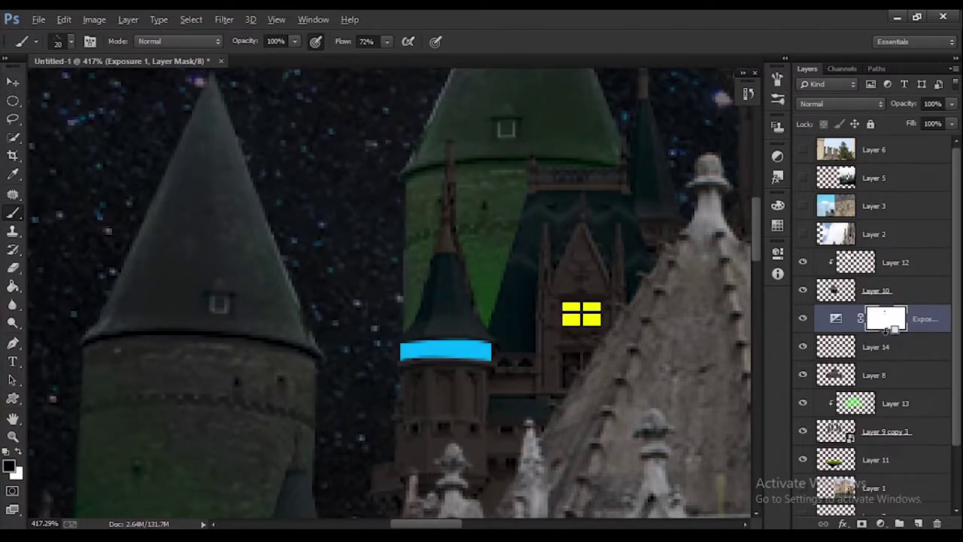
# Invert the Exposure mask to hide the effect, then paint in the small turret's blue band
pyautogui.hotkey('ctrl', 'i')
pyautogui.scroll(-3, 570, 279)
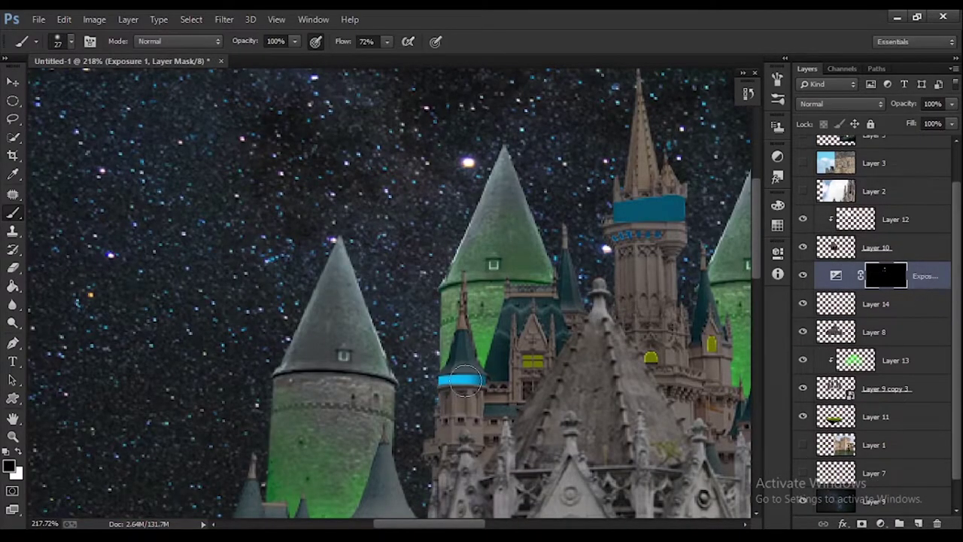
pyautogui.scroll(2, 476, 389)
pyautogui.scroll(2, 475, 388)
pyautogui.moveTo(444, 376); pyautogui.dragTo(473, 367)
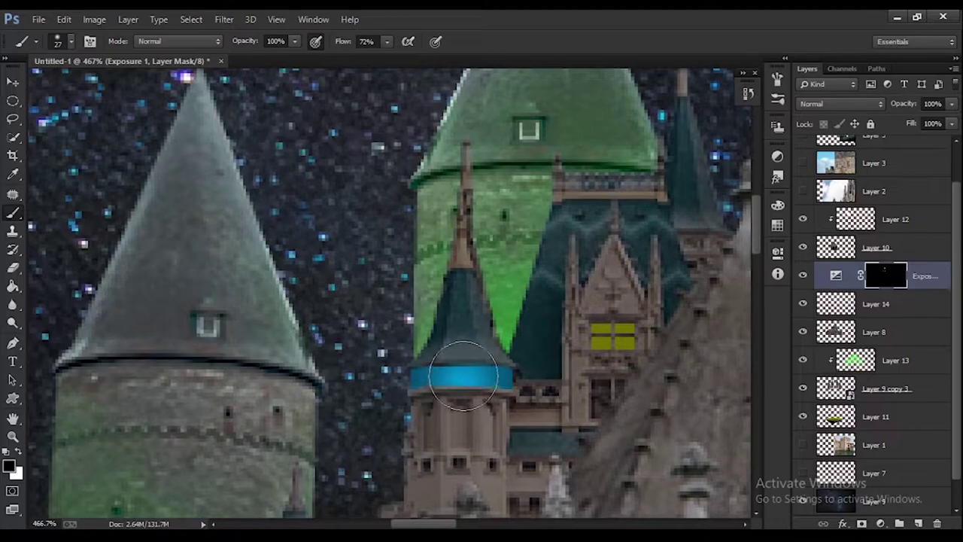
# Brighten the tall tower's blue band, redoing it with a larger brush
pyautogui.scroll(-2, 576, 381)
pyautogui.scroll(-2, 599, 376)
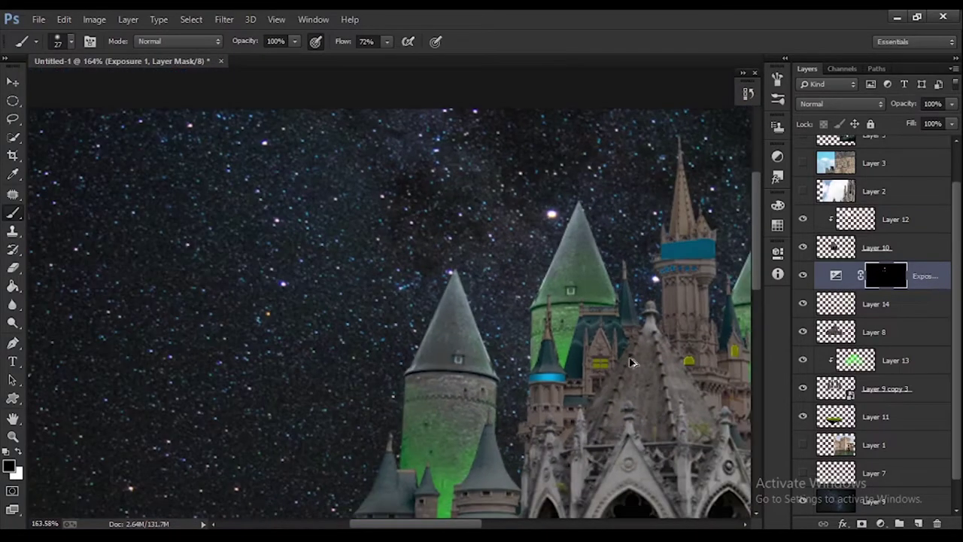
pyautogui.scroll(2, 703, 252)
pyautogui.moveTo(695, 231); pyautogui.dragTo(715, 235)
pyautogui.hotkey('ctrl', 'z')
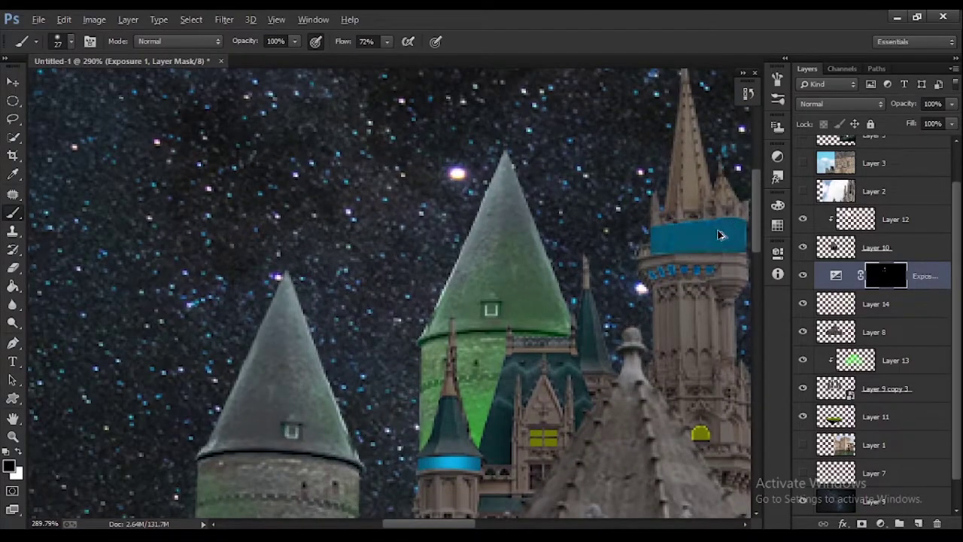
pyautogui.press(']')
pyautogui.press(']')
pyautogui.press(']')
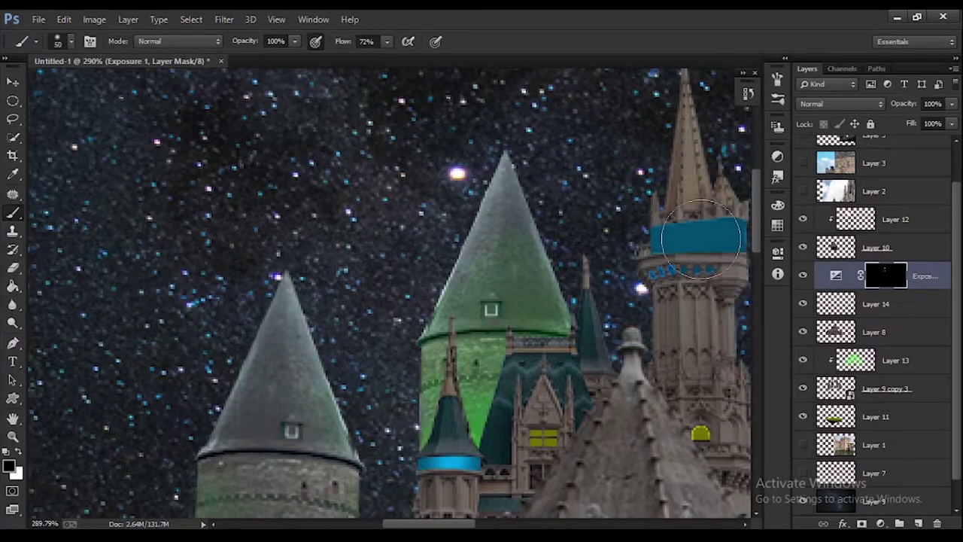
pyautogui.click(700, 236)
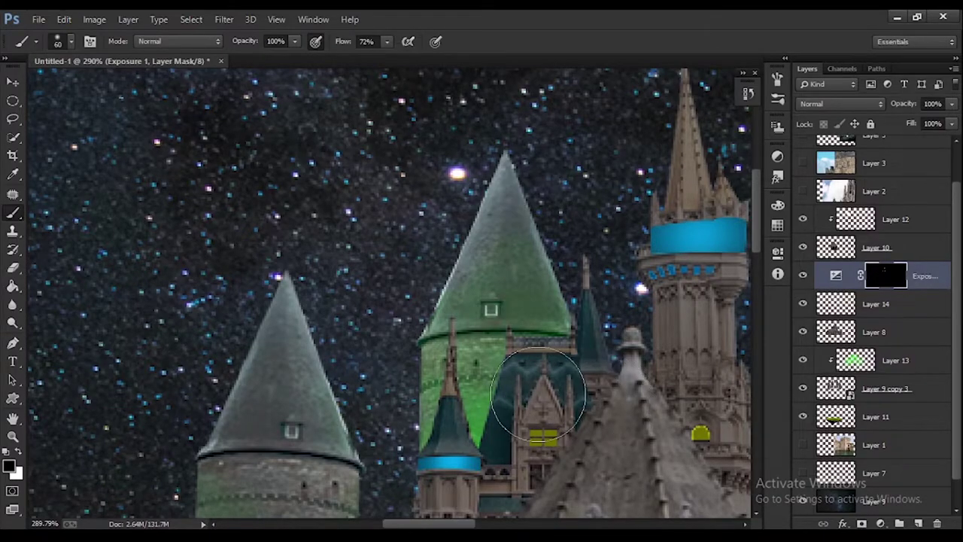
# Make the brush slightly smaller while zooming around to inspect the turret bands
pyautogui.scroll(-1, 587, 398)
pyautogui.scroll(-1, 587, 399)
pyautogui.scroll(-1, 587, 398)
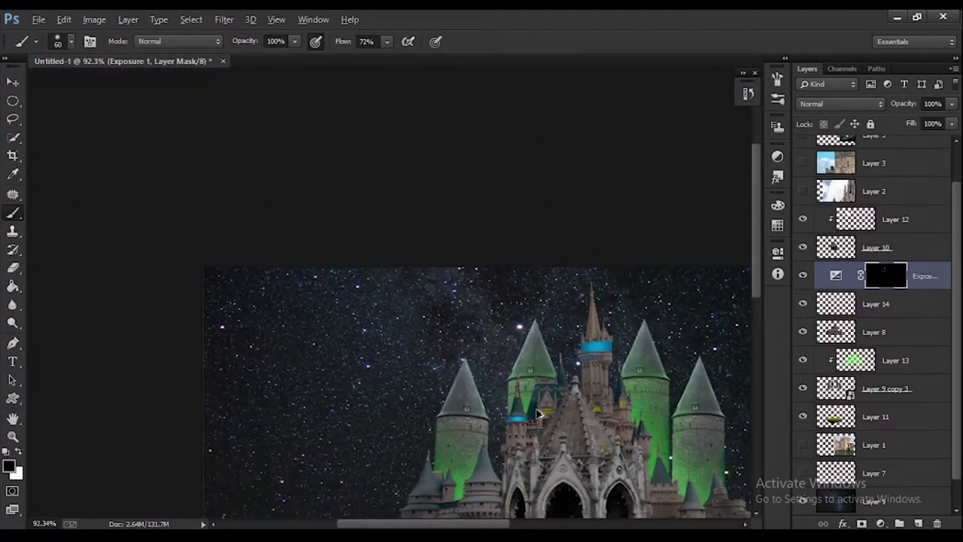
pyautogui.scroll(1, 537, 412)
pyautogui.scroll(1, 537, 413)
pyautogui.scroll(1, 537, 412)
pyautogui.scroll(1, 430, 393)
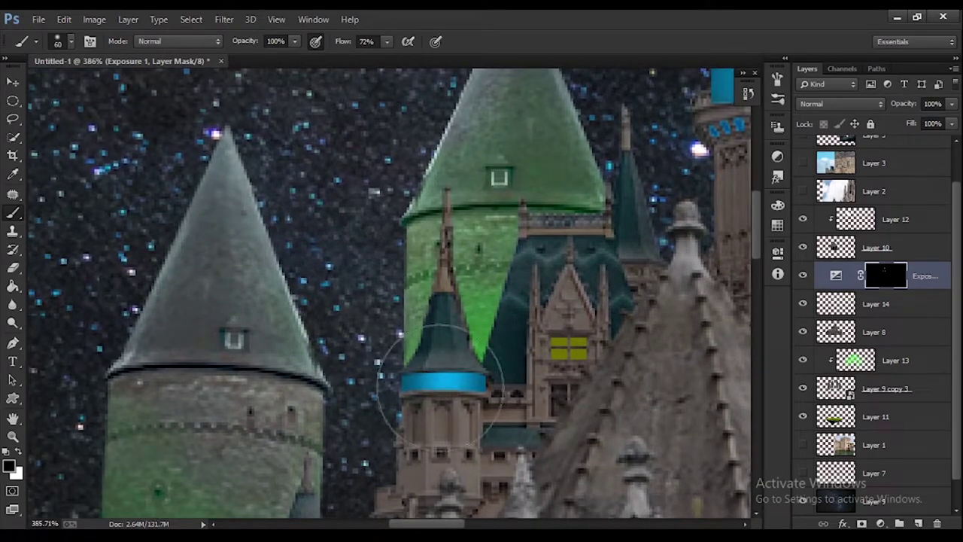
pyautogui.press('[')
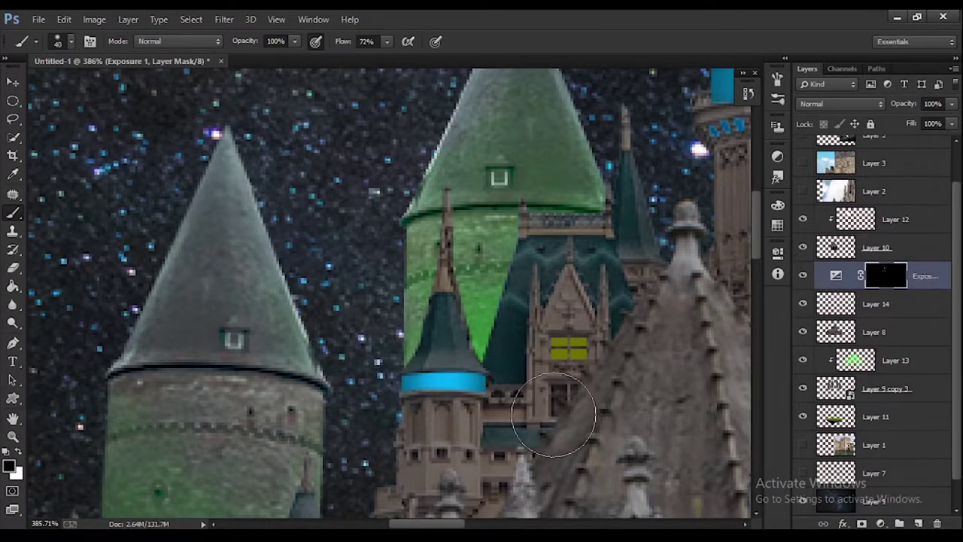
pyautogui.scroll(-4, 478, 388)
pyautogui.scroll(-2, 527, 368)
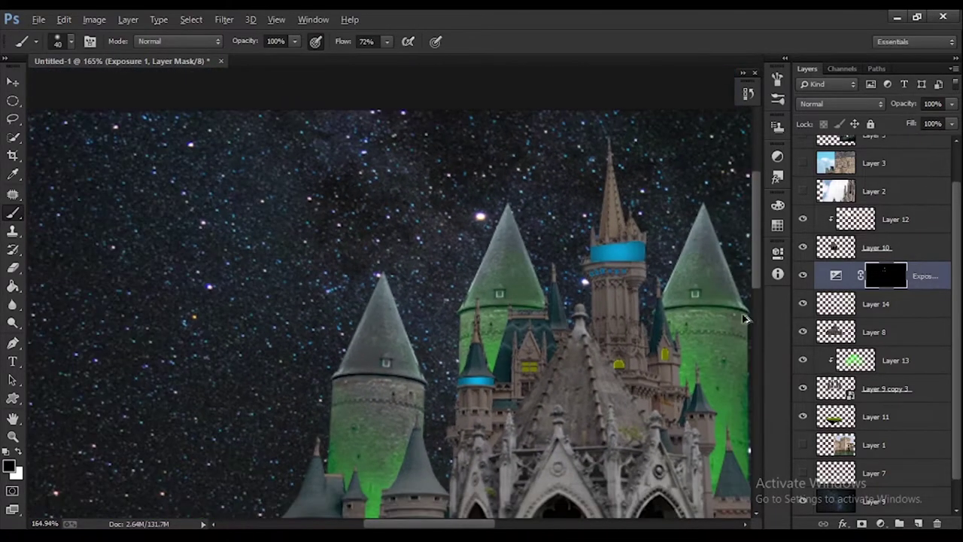
pyautogui.scroll(1, 648, 269)
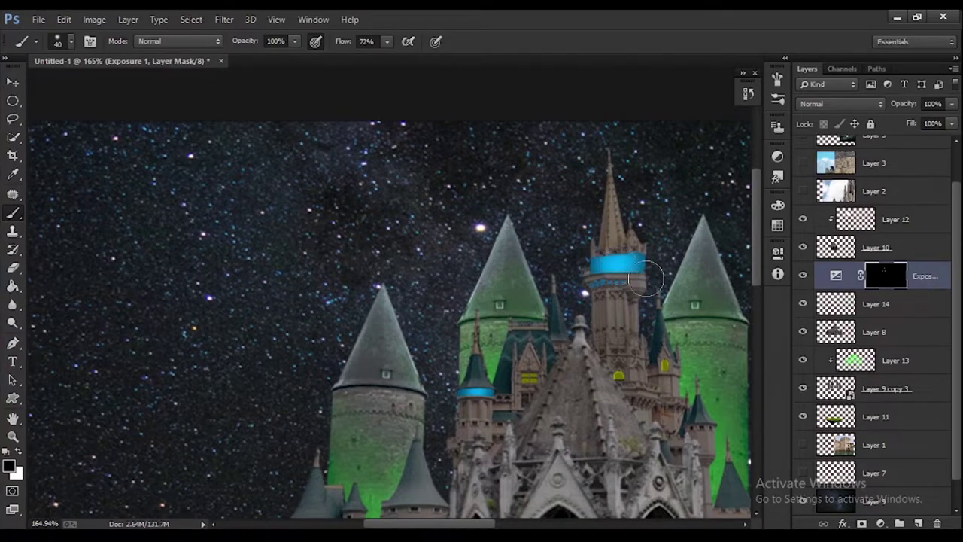
pyautogui.scroll(2, 639, 295)
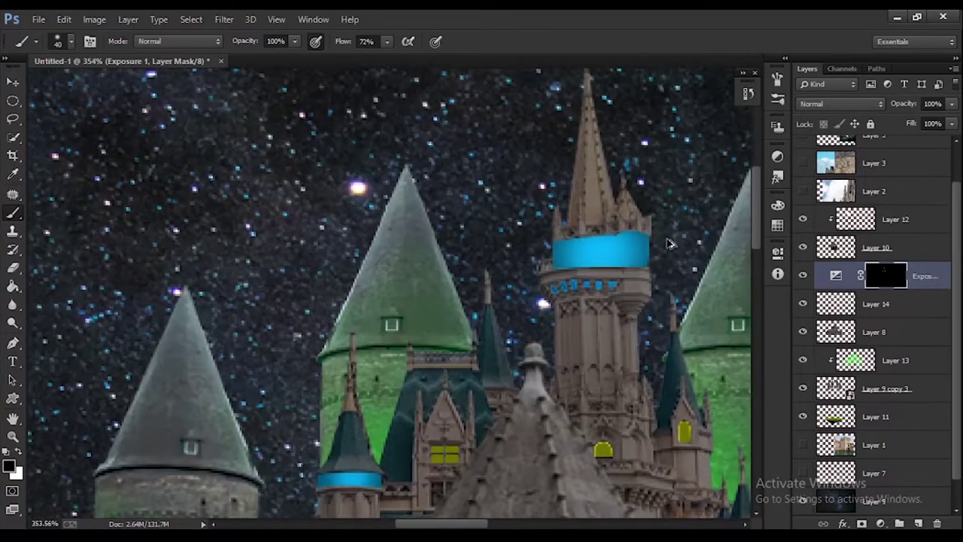
pyautogui.scroll(3, 647, 286)
pyautogui.scroll(3, 662, 274)
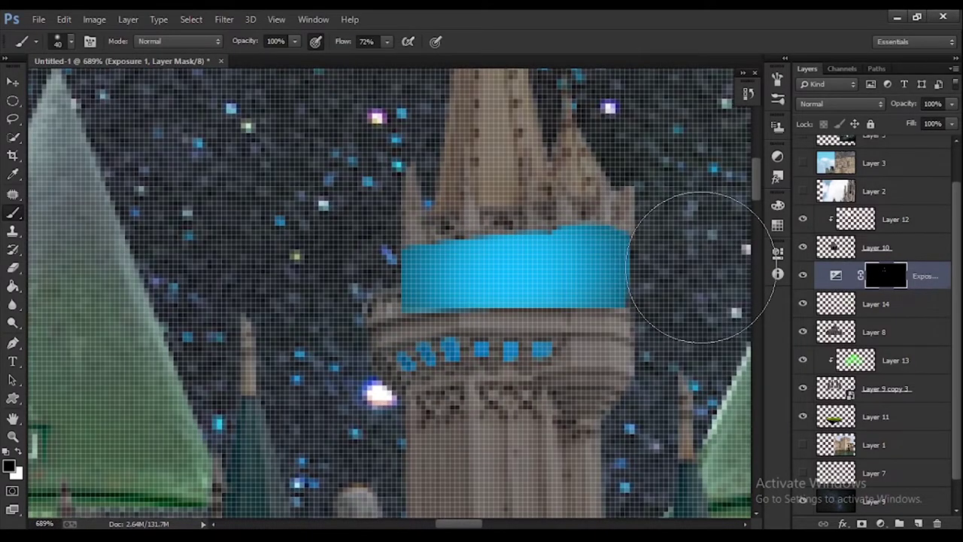
pyautogui.scroll(-3, 452, 309)
pyautogui.scroll(-1, 367, 299)
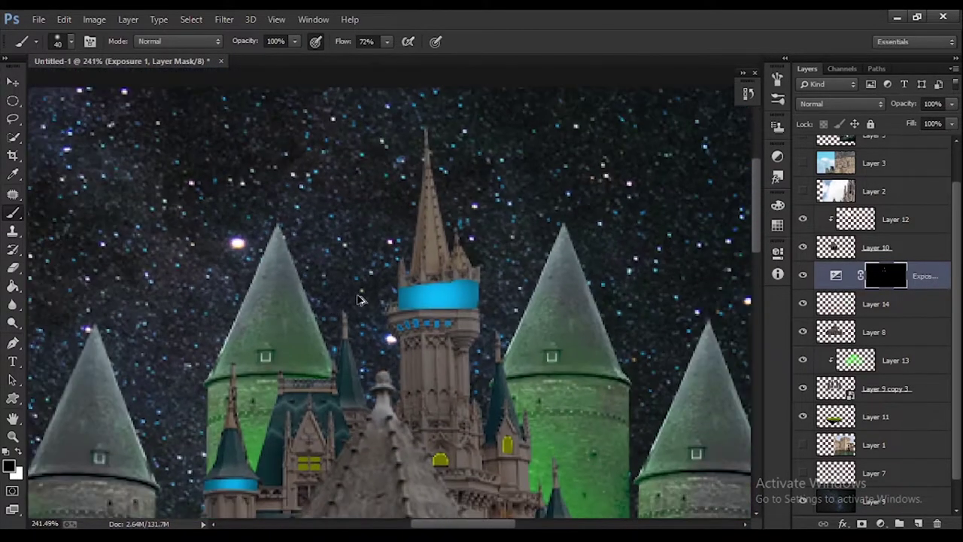
pyautogui.scroll(1, 366, 298)
pyautogui.scroll(-3, 366, 299)
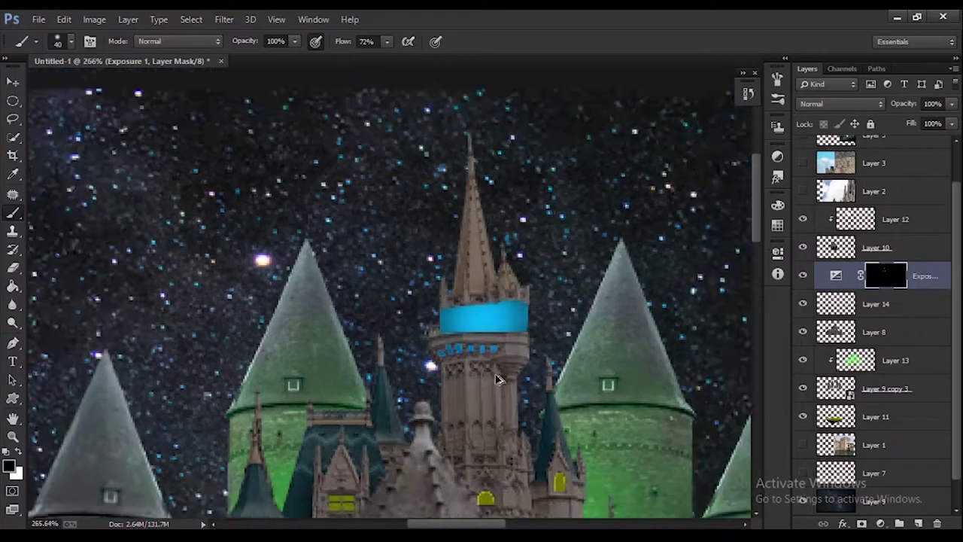
pyautogui.scroll(-3, 366, 299)
pyautogui.scroll(3, 406, 226)
pyautogui.scroll(1, 440, 226)
# Return to the Exposure adjustment's mask
pyautogui.click(813, 279)
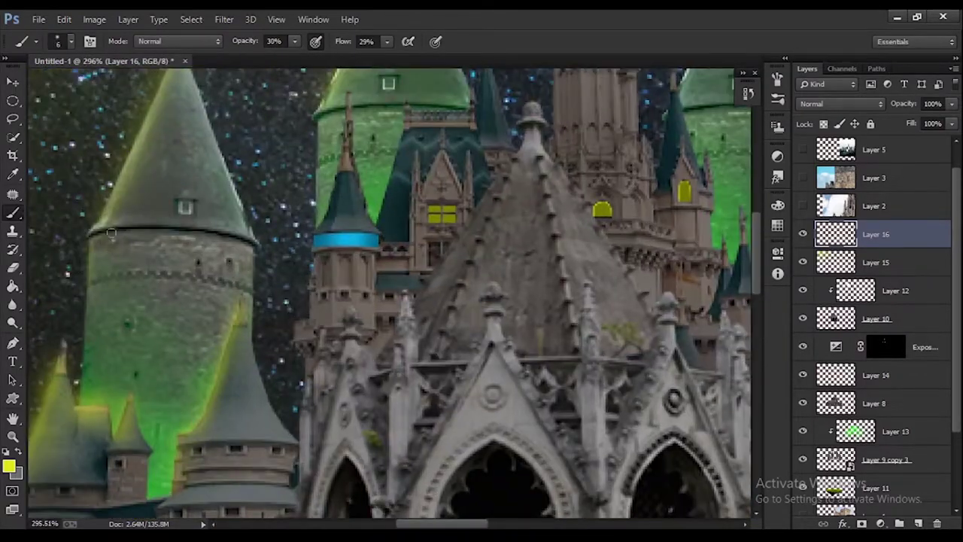
pyautogui.scroll(-10, 110, 233)
pyautogui.scroll(10, 360, 180)
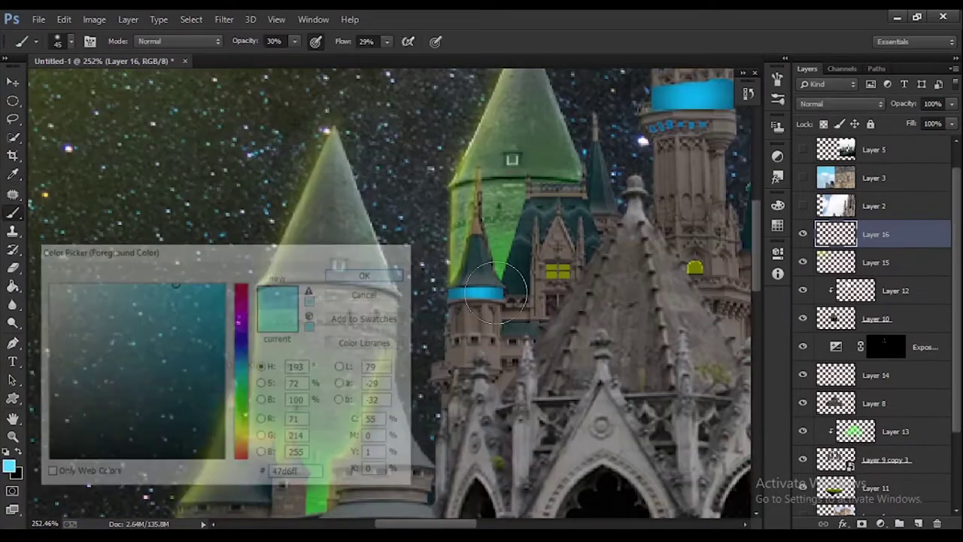
pyautogui.scroll(-5, 495, 290)
pyautogui.scroll(6, 585, 259)
# Set cyan as the paint colour and dab a soft cyan glow onto the castle
pyautogui.press('[')
pyautogui.keyDown('alt'); pyautogui.click(585, 259); pyautogui.keyUp('alt')
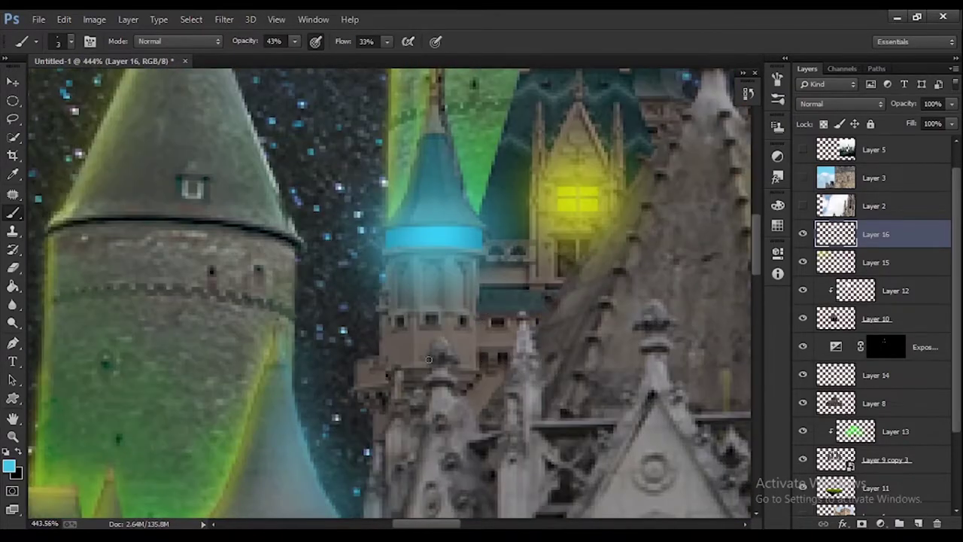
pyautogui.press(']')
pyautogui.press(']')
pyautogui.press(']')
pyautogui.click(440, 349)
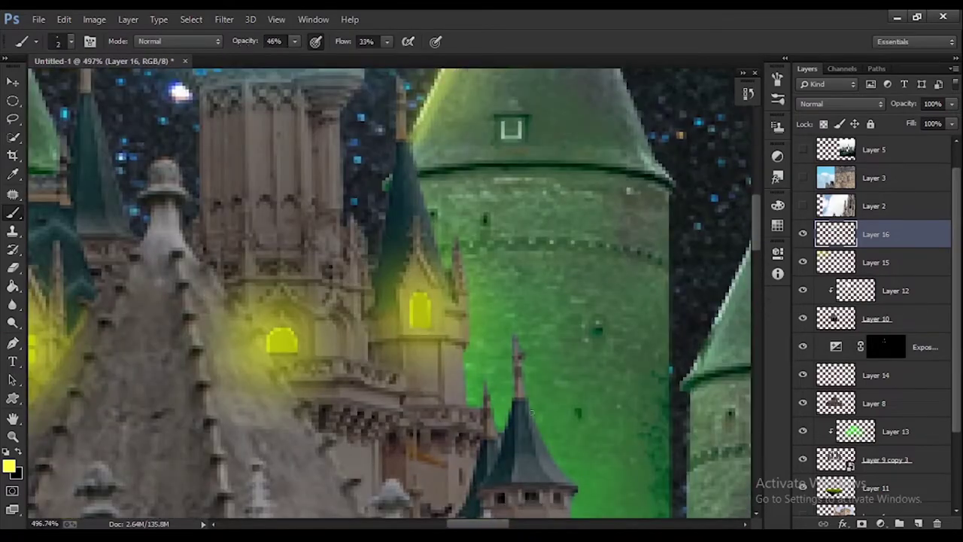
pyautogui.scroll(-3, 196, 170)
pyautogui.scroll(-5, 332, 367)
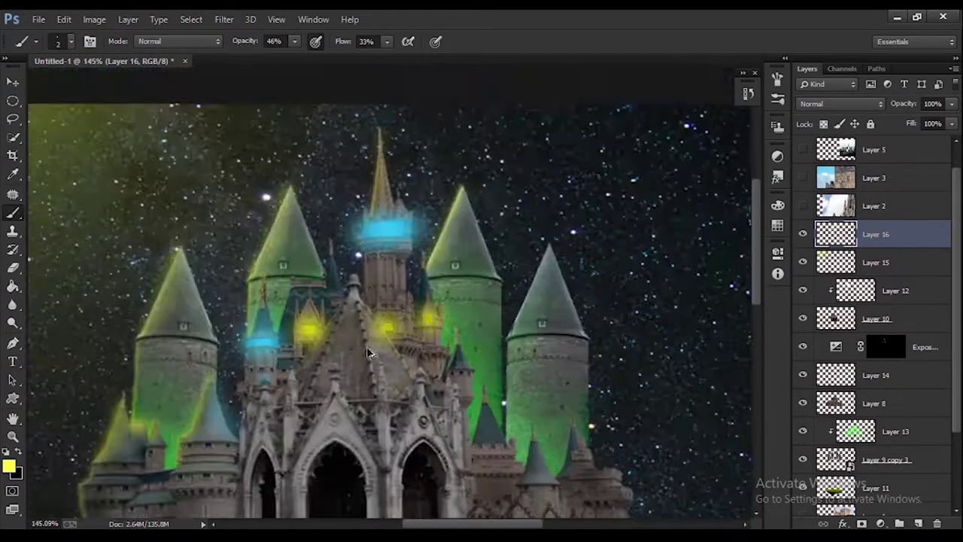
pyautogui.scroll(5, 376, 301)
# Switch the paint colour to light blue and enlarge the brush
pyautogui.scroll(-5, 376, 301)
pyautogui.scroll(5, 438, 323)
pyautogui.press(']')
pyautogui.press(']')
pyautogui.scroll(-1, 438, 323)
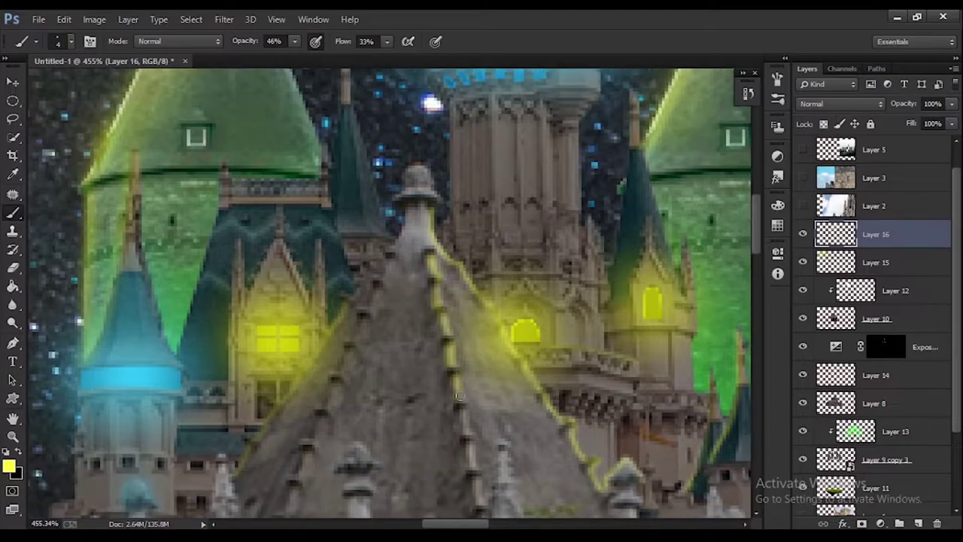
pyautogui.scroll(-5, 439, 323)
pyautogui.scroll(6, 540, 301)
pyautogui.keyDown('alt'); pyautogui.click(540, 300); pyautogui.keyUp('alt')
pyautogui.scroll(-3, 539, 300)
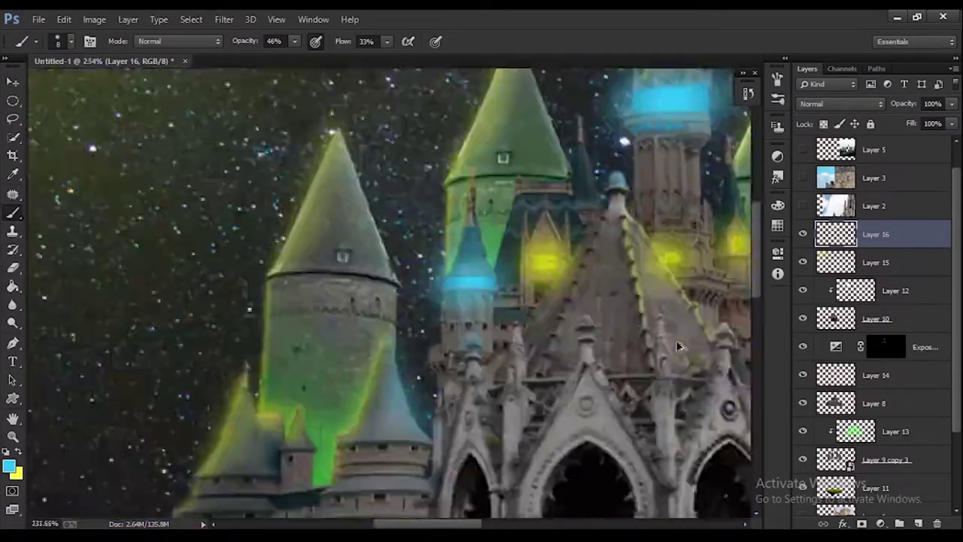
pyautogui.scroll(3, 451, 264)
pyautogui.scroll(-5, 451, 263)
pyautogui.scroll(5, 358, 164)
pyautogui.press(']')
pyautogui.press(']')
# Swap back to yellow and enlarge the brush for a broader glow
pyautogui.press('x')
pyautogui.scroll(3, 358, 164)
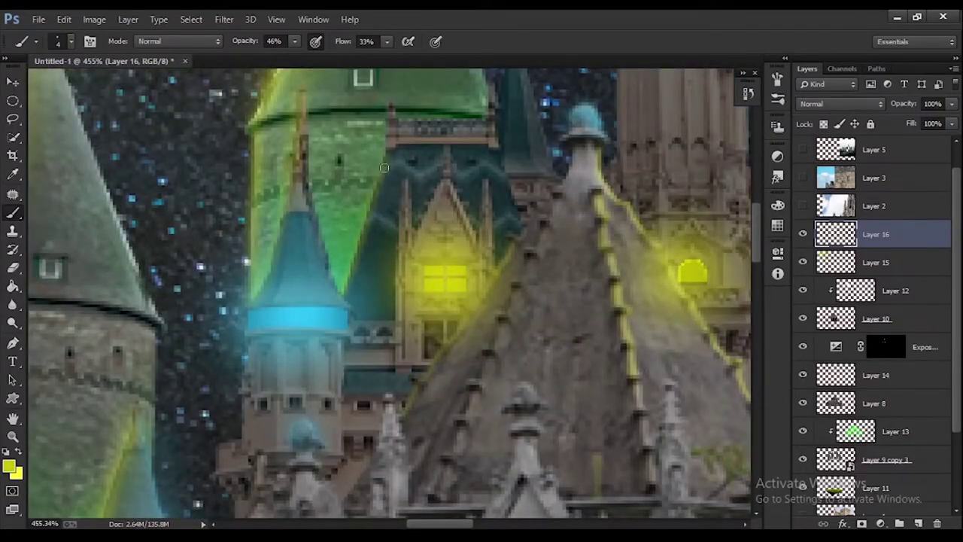
pyautogui.scroll(2, 429, 232)
pyautogui.press(']')
pyautogui.press(']')
pyautogui.scroll(-4, 459, 181)
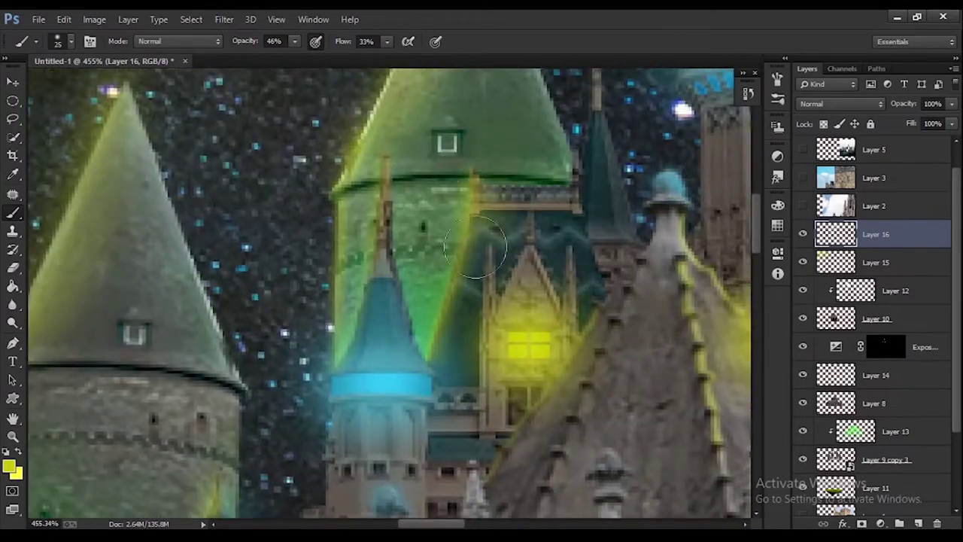
pyautogui.scroll(3, 550, 165)
pyautogui.press(']')
pyautogui.press(']')
pyautogui.scroll(-4, 530, 200)
pyautogui.scroll(-1, 377, 248)
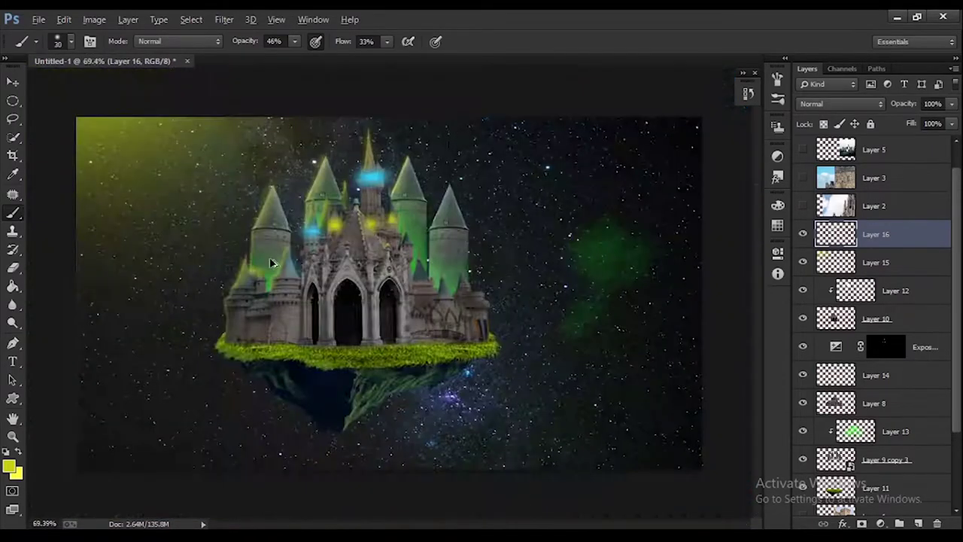
pyautogui.scroll(2, 303, 294)
pyautogui.scroll(1, 303, 295)
pyautogui.press(']')
pyautogui.press(']')
pyautogui.press(']')
pyautogui.scroll(3, 526, 260)
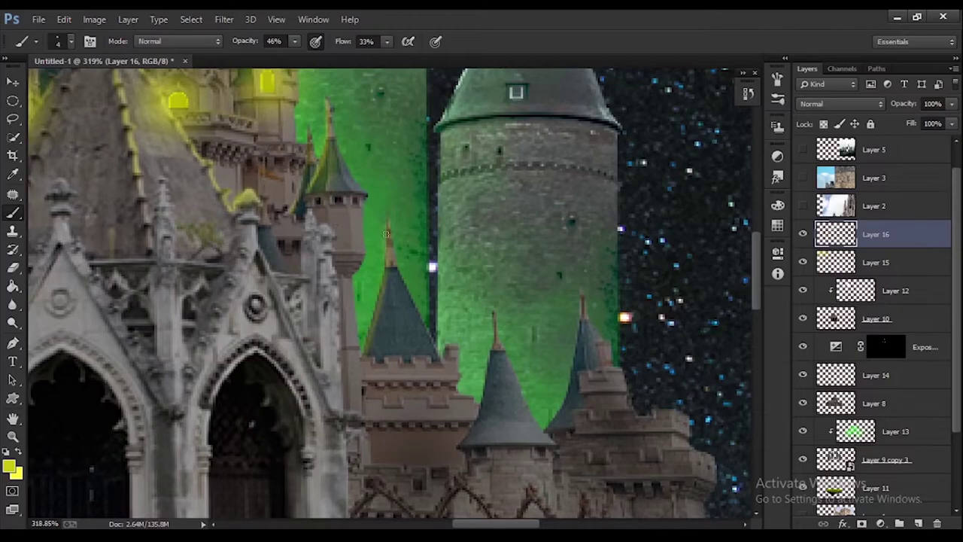
pyautogui.scroll(-3, 382, 336)
pyautogui.scroll(3, 431, 213)
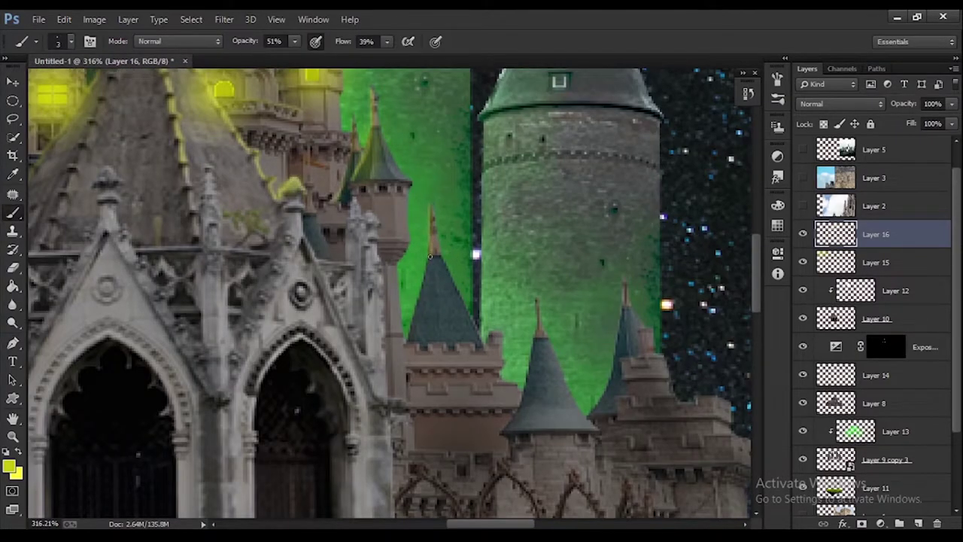
pyautogui.scroll(-2, 429, 301)
pyautogui.scroll(1, 554, 300)
# Shrink the brush to a fine tip and lower its opacity and flow
pyautogui.press('4')
pyautogui.press('4')
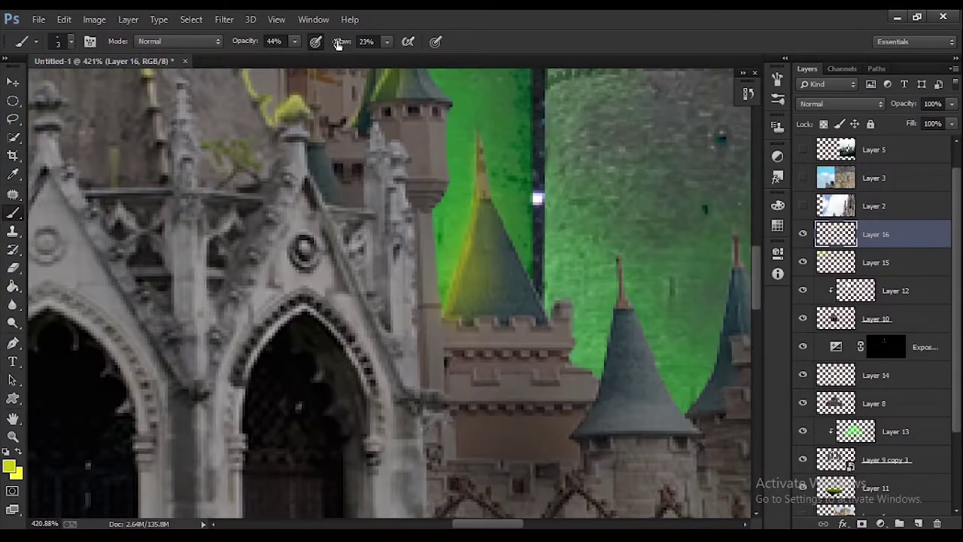
pyautogui.hotkey('shift', '3')
pyautogui.hotkey('shift', '8')
pyautogui.scroll(-3, 338, 301)
pyautogui.scroll(3, 269, 300)
pyautogui.scroll(3, 268, 301)
pyautogui.scroll(-1, 338, 225)
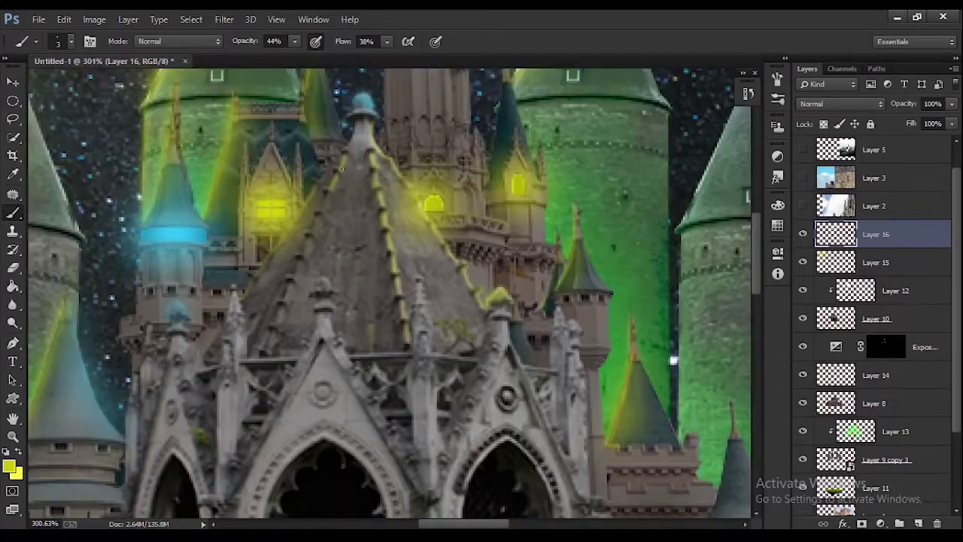
pyautogui.scroll(3, 290, 277)
pyautogui.scroll(-2, 148, 295)
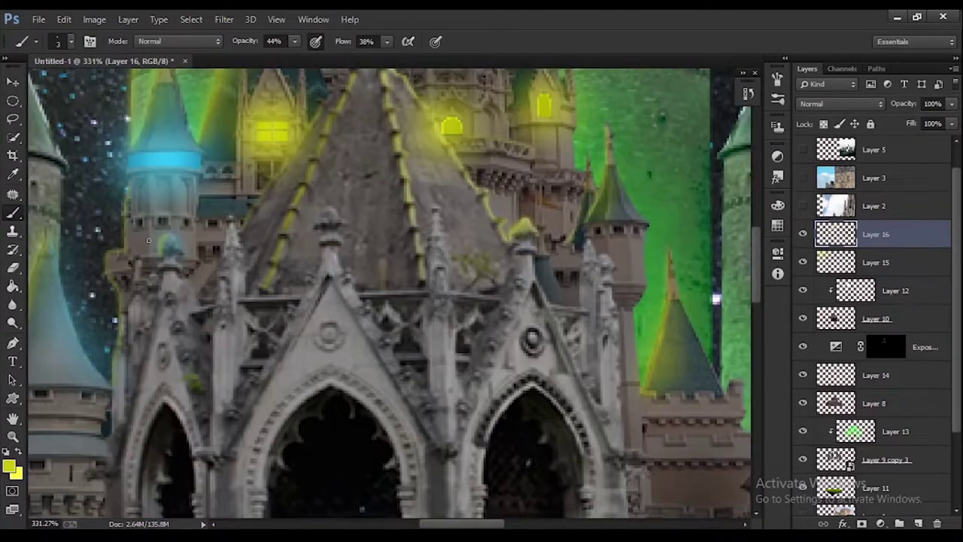
pyautogui.scroll(-3, 148, 240)
pyautogui.scroll(4, 263, 240)
# Brush soft yellow rim light along the spire and turret roof edges with a larger brush
pyautogui.press(']')
pyautogui.press(']')
pyautogui.press(']')
pyautogui.scroll(-2, 338, 248)
pyautogui.scroll(1, 370, 255)
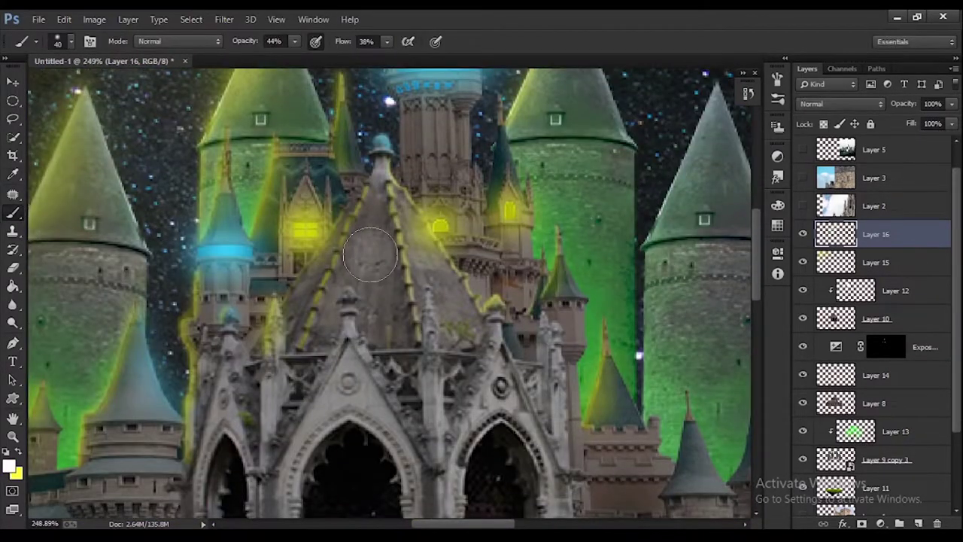
pyautogui.scroll(2, 349, 182)
pyautogui.scroll(-5, 316, 357)
pyautogui.scroll(7, 501, 270)
pyautogui.press(']')
pyautogui.press(']')
pyautogui.press(']')
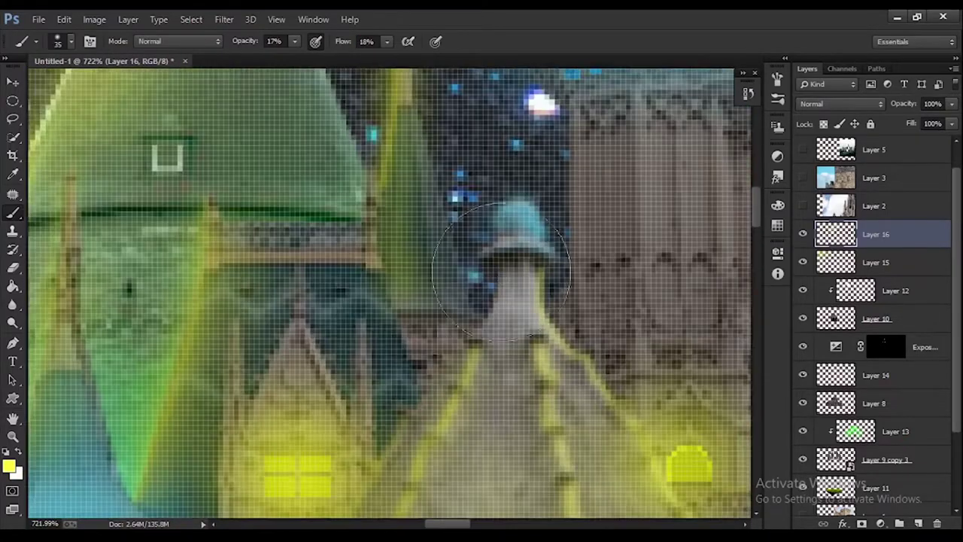
pyautogui.scroll(-3, 499, 312)
pyautogui.scroll(2, 236, 338)
pyautogui.scroll(-3, 279, 311)
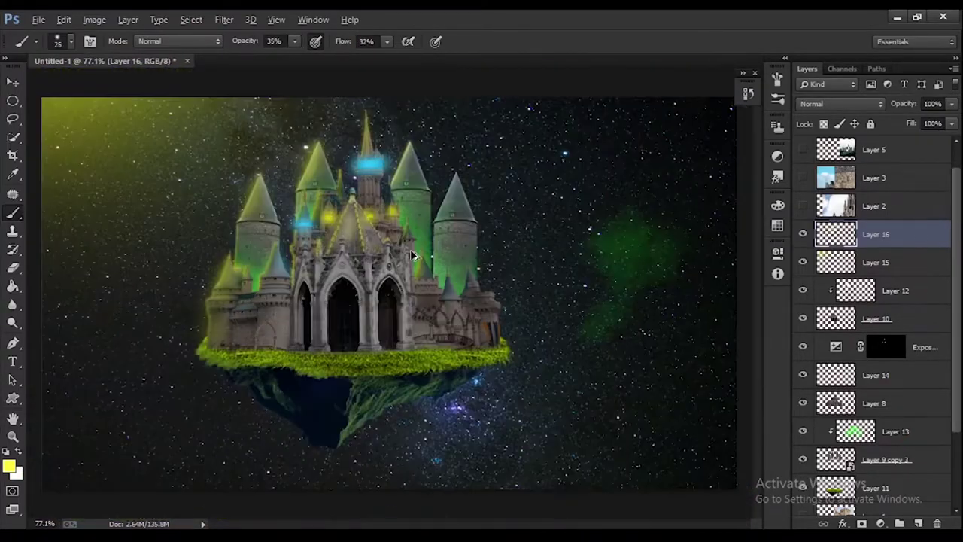
pyautogui.scroll(1, 598, 275)
pyautogui.scroll(3, 598, 275)
pyautogui.scroll(-2, 572, 219)
pyautogui.scroll(2, 560, 180)
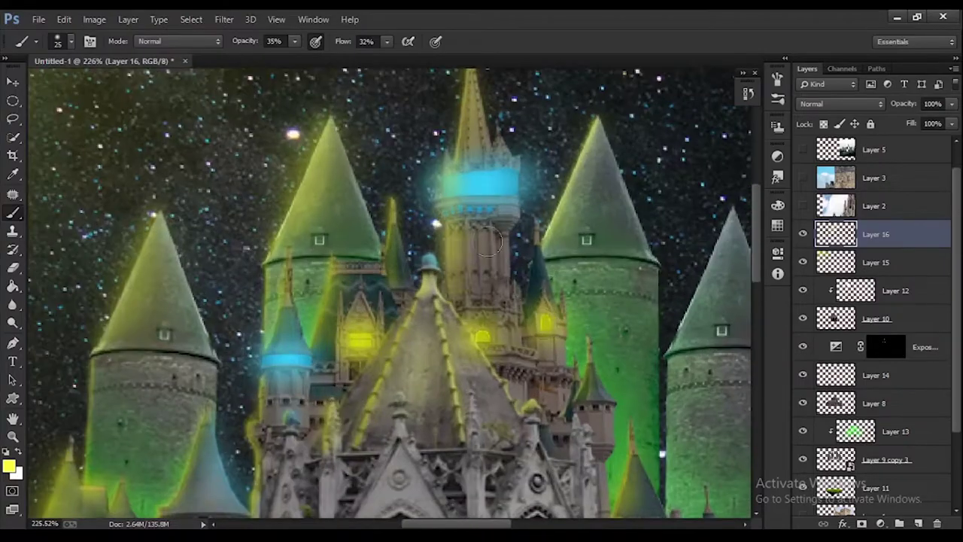
pyautogui.scroll(1, 553, 160)
pyautogui.scroll(-3, 543, 281)
pyautogui.scroll(3, 415, 344)
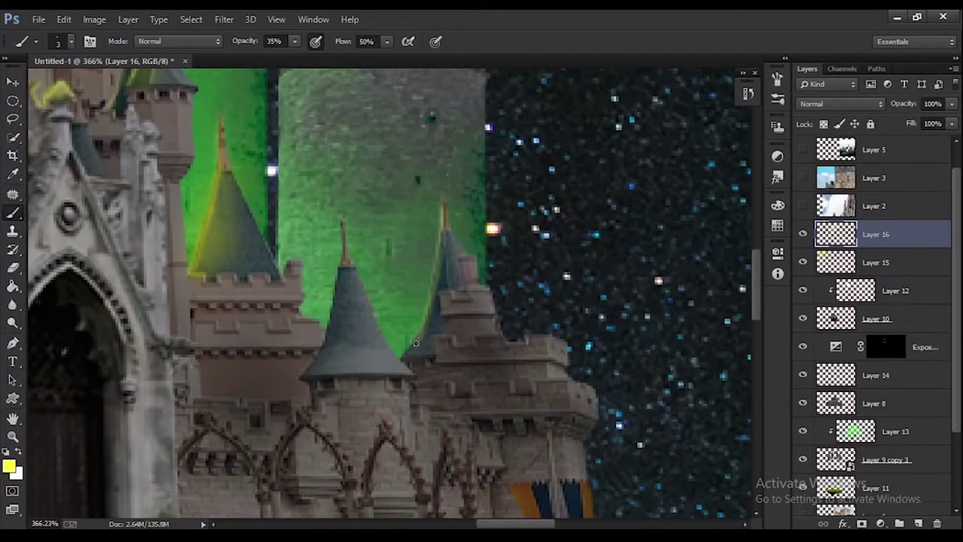
pyautogui.scroll(2, 409, 216)
pyautogui.scroll(-2, 358, 265)
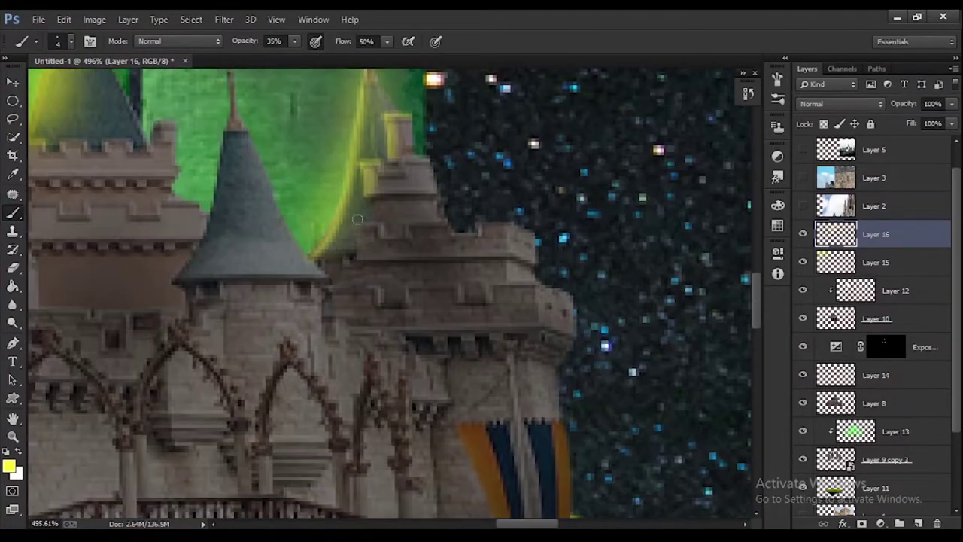
pyautogui.scroll(-3, 358, 265)
pyautogui.scroll(2, 481, 151)
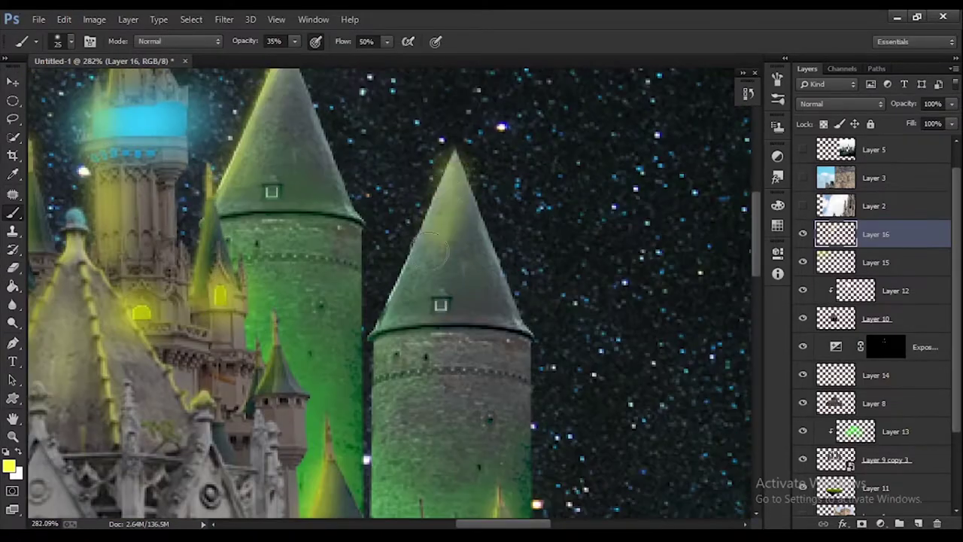
pyautogui.scroll(2, 481, 150)
pyautogui.scroll(-1, 460, 297)
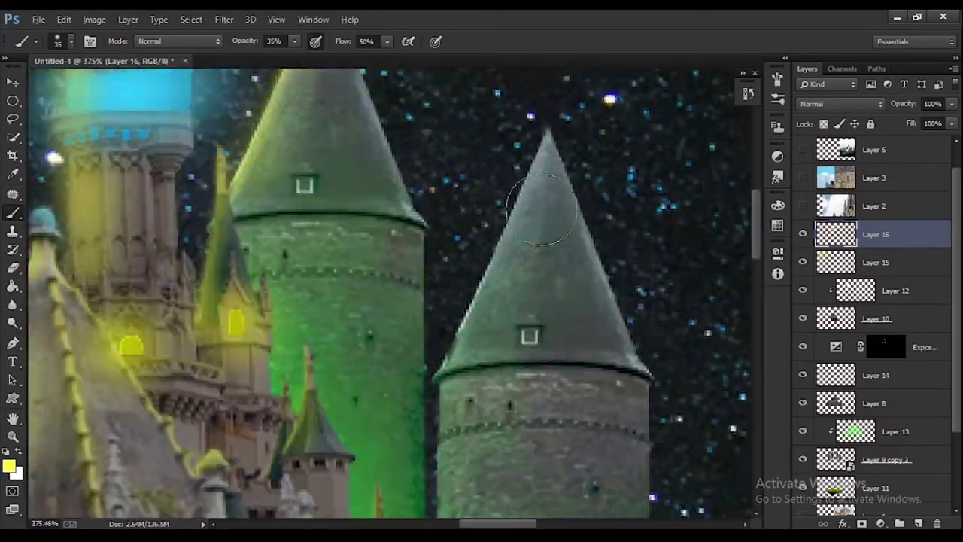
pyautogui.scroll(-2, 463, 271)
pyautogui.scroll(1, 466, 248)
pyautogui.scroll(-2, 468, 235)
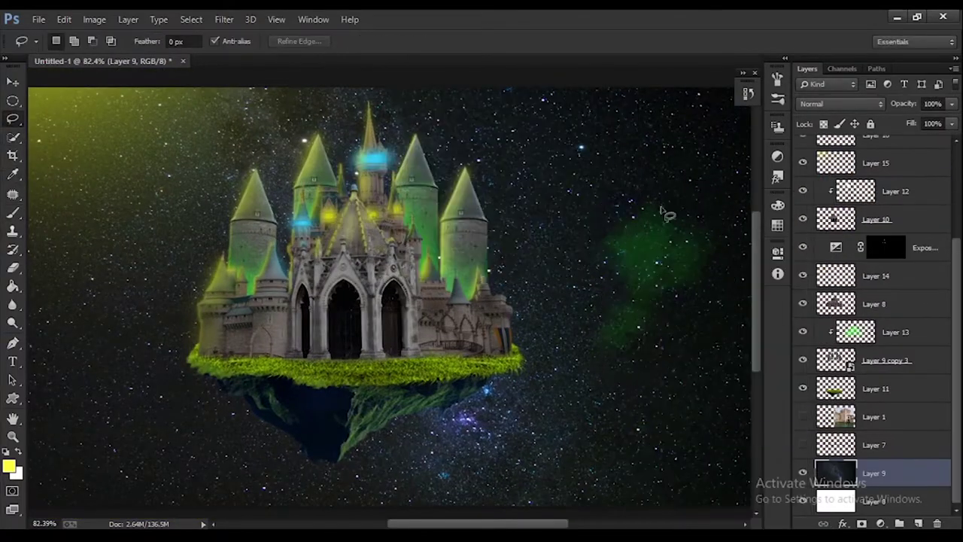
# Draw a closed outline around the green nebula patch in the sky
pyautogui.moveTo(663, 213); pyautogui.dragTo(698, 391)
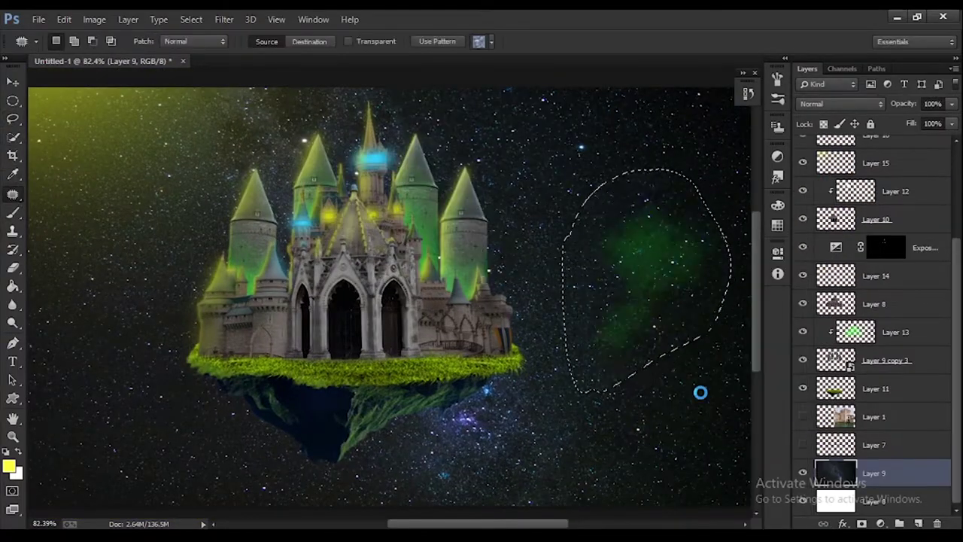
pyautogui.click(875, 276)
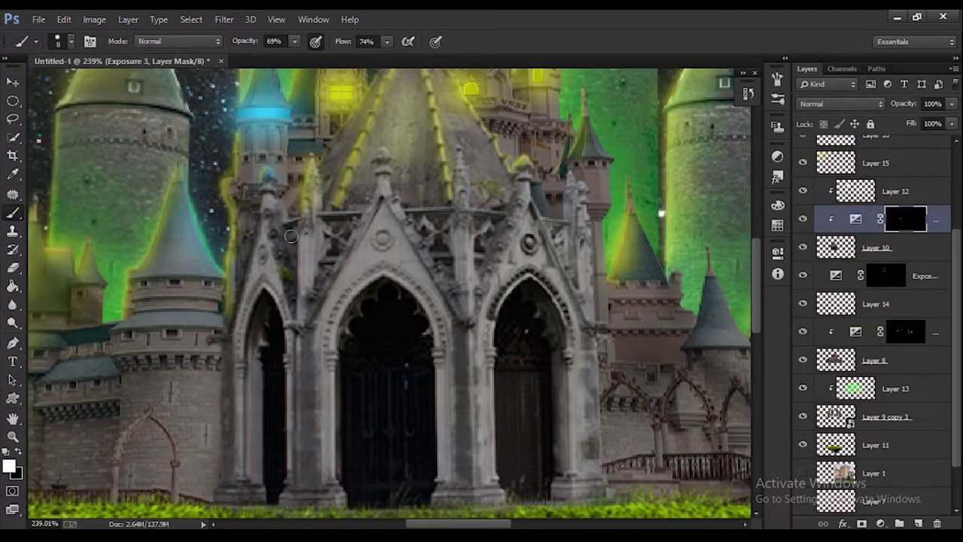
# Start tracing the arched doorways, adding a curved point at the arch top
pyautogui.scroll(-2, 290, 236)
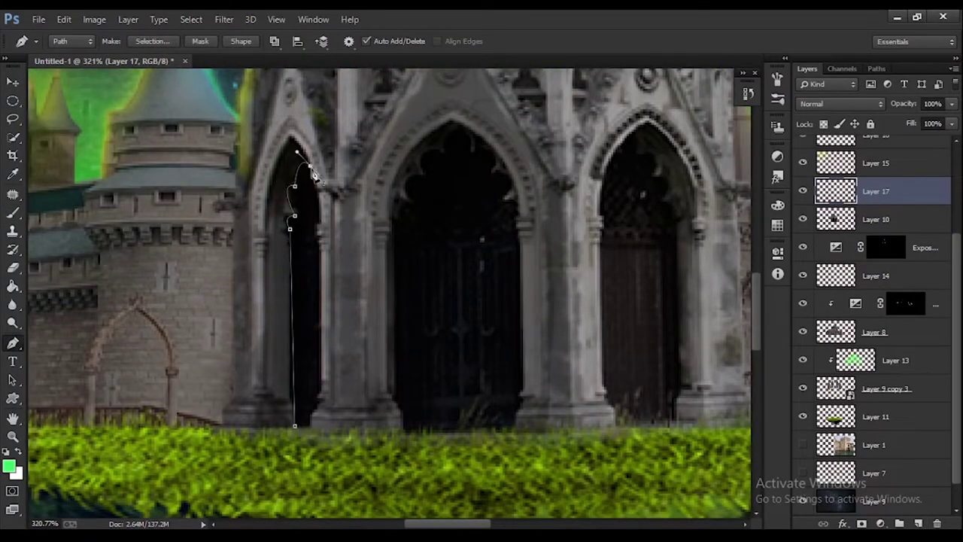
pyautogui.moveTo(518, 219); pyautogui.dragTo(523, 257)
pyautogui.scroll(-2, 524, 319)
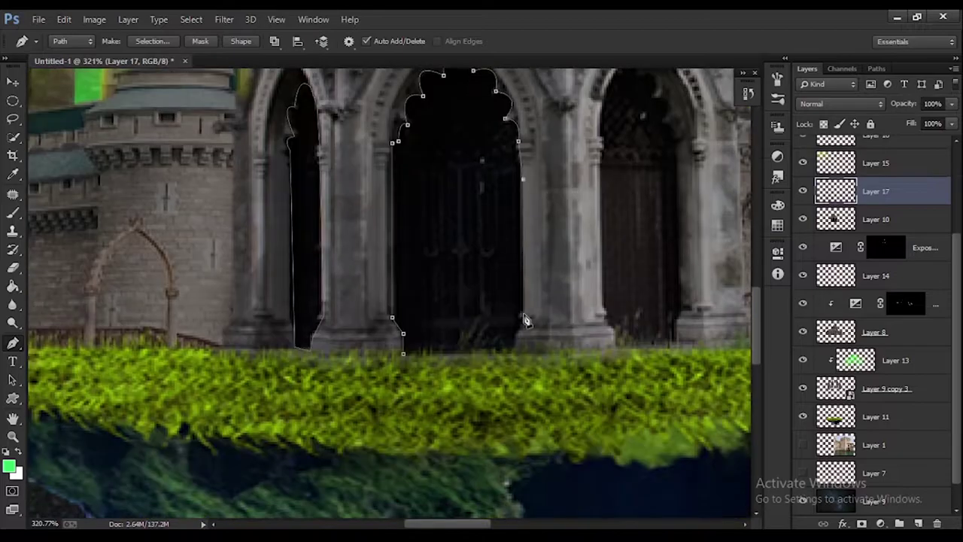
pyautogui.scroll(2, 602, 147)
pyautogui.moveTo(636, 126); pyautogui.dragTo(640, 138)
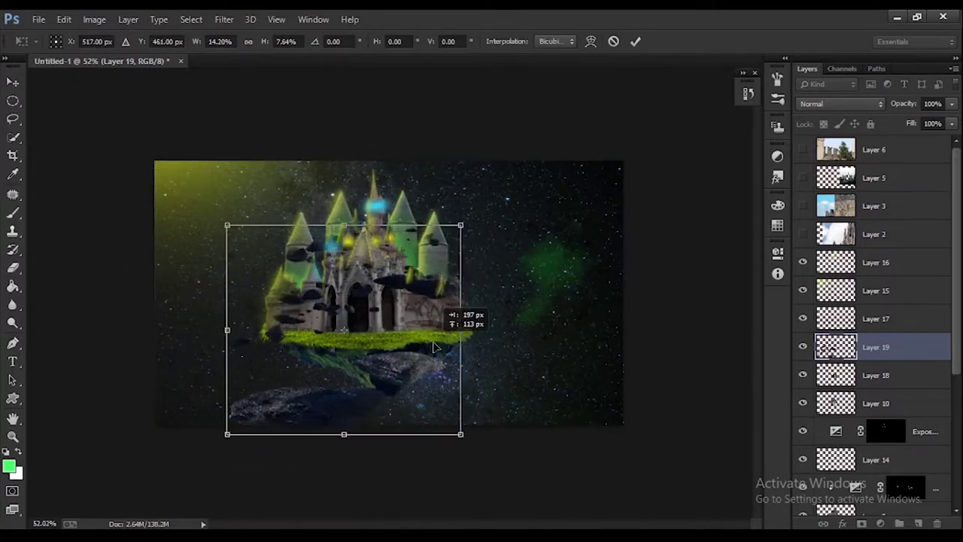
# Resize, tilt and position the floating rock cluster around the island's base
pyautogui.moveTo(376, 312); pyautogui.dragTo(307, 414)
pyautogui.moveTo(447, 228); pyautogui.dragTo(457, 239)
pyautogui.moveTo(325, 348); pyautogui.dragTo(253, 382)
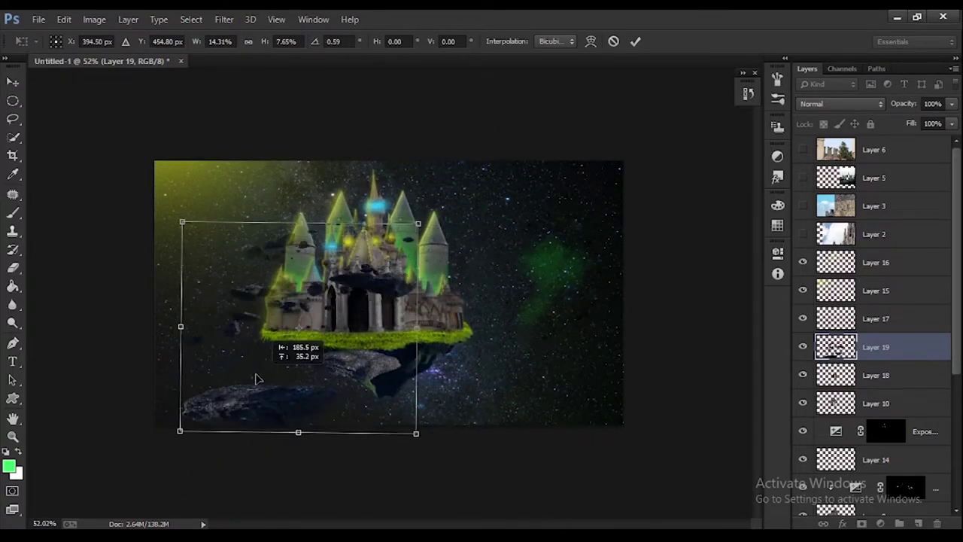
pyautogui.moveTo(199, 443); pyautogui.dragTo(75, 451)
pyautogui.press('Return')
# Duplicate the rocks to the right and lower right, resizing the lower-right copy
pyautogui.moveTo(666, 268); pyautogui.dragTo(396, 500)
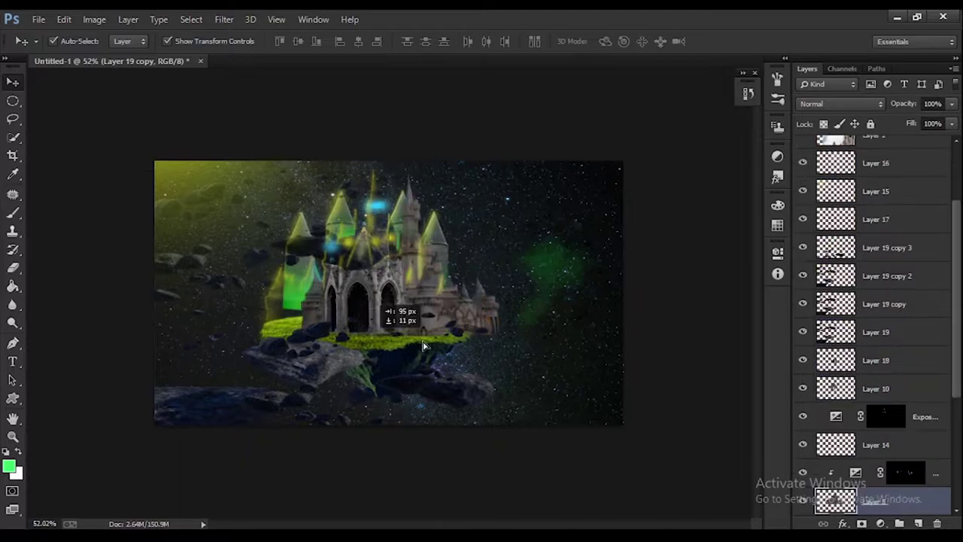
pyautogui.moveTo(193, 411)
pyautogui.mouseDown()
pyautogui.moveTo(386, 443)
pyautogui.moveTo(534, 403)
pyautogui.mouseUp()
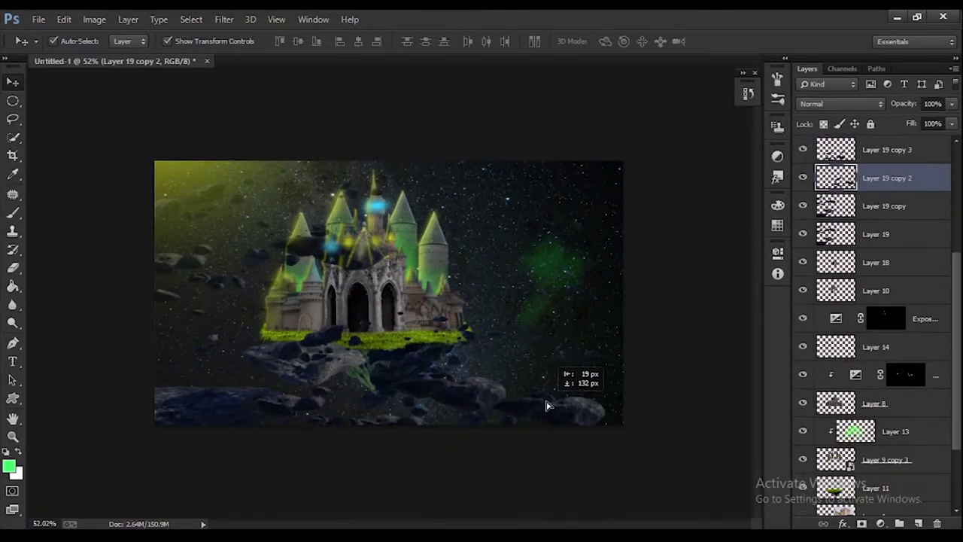
pyautogui.moveTo(452, 383); pyautogui.dragTo(310, 352)
pyautogui.moveTo(376, 355); pyautogui.dragTo(394, 348)
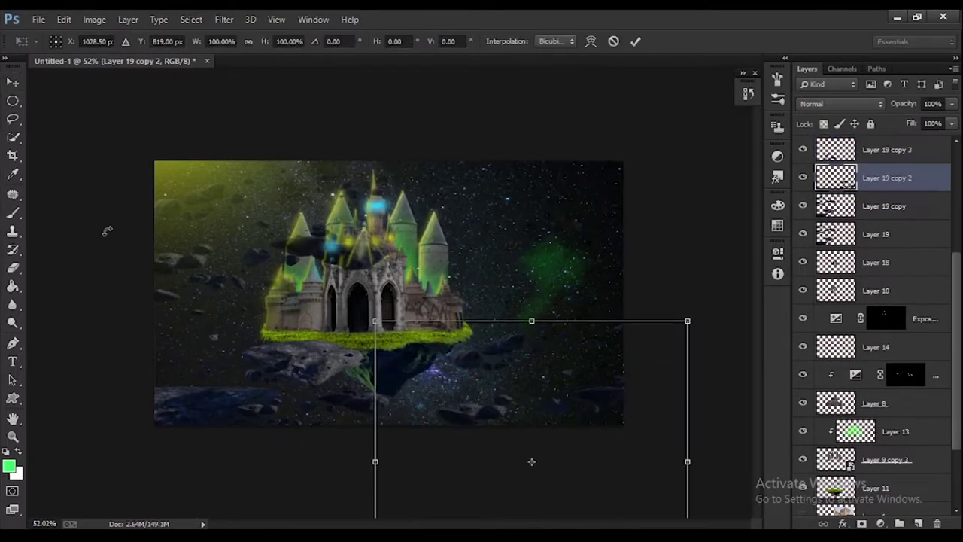
pyautogui.press('Return')
# Put a rock copy beneath the island, and move the original rocks left and squash them
pyautogui.moveTo(519, 361)
pyautogui.mouseDown()
pyautogui.moveTo(433, 510)
pyautogui.moveTo(517, 472)
pyautogui.mouseUp()
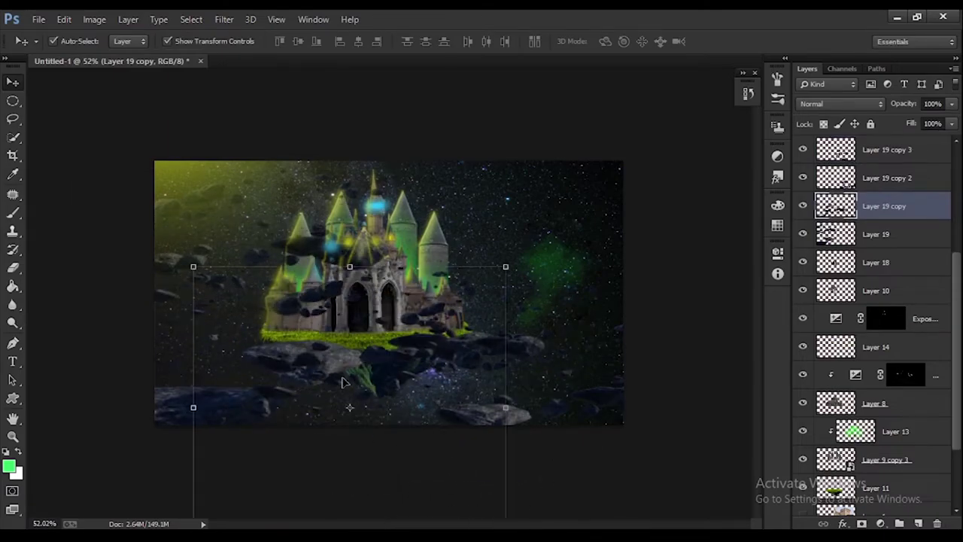
pyautogui.moveTo(290, 366); pyautogui.dragTo(155, 366)
pyautogui.moveTo(349, 172); pyautogui.dragTo(350, 219)
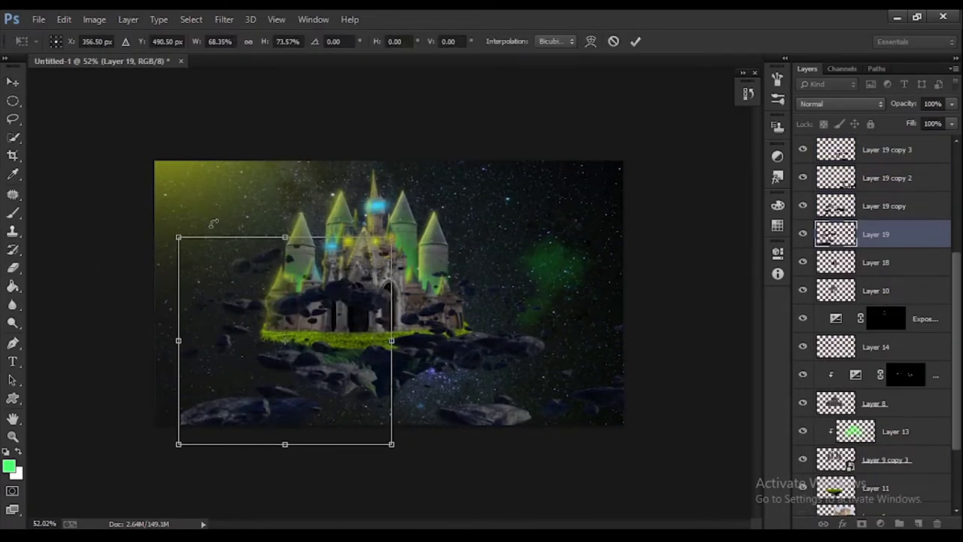
pyautogui.press('Return')
pyautogui.scroll(3, 350, 226)
pyautogui.scroll(3, 895, 289)
# Mask out the rocks beside and overlapping the island's right edge
pyautogui.click(888, 290)
pyautogui.press('b')
pyautogui.moveTo(414, 354); pyautogui.dragTo(516, 361)
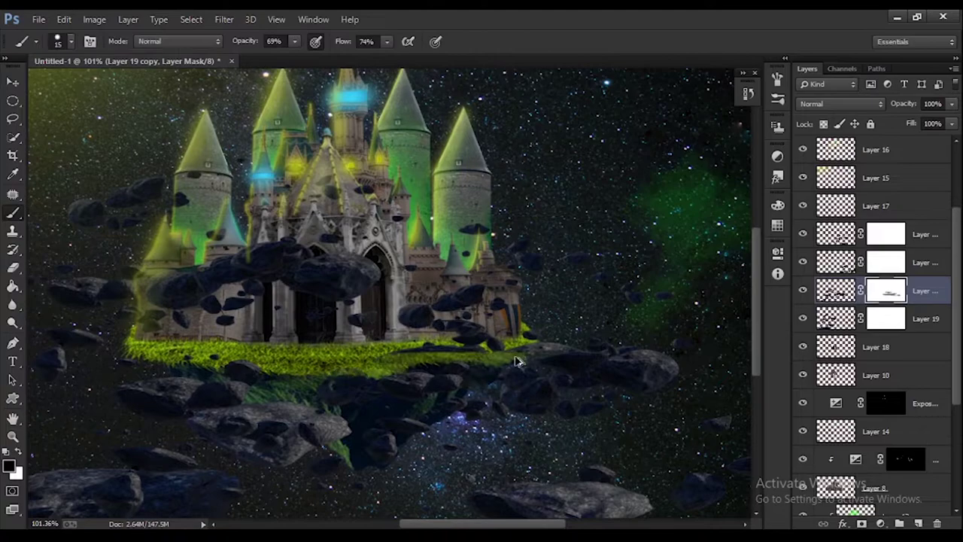
pyautogui.hotkey('alt', ']')
pyautogui.hotkey('alt', ']')
pyautogui.moveTo(400, 318); pyautogui.dragTo(422, 298)
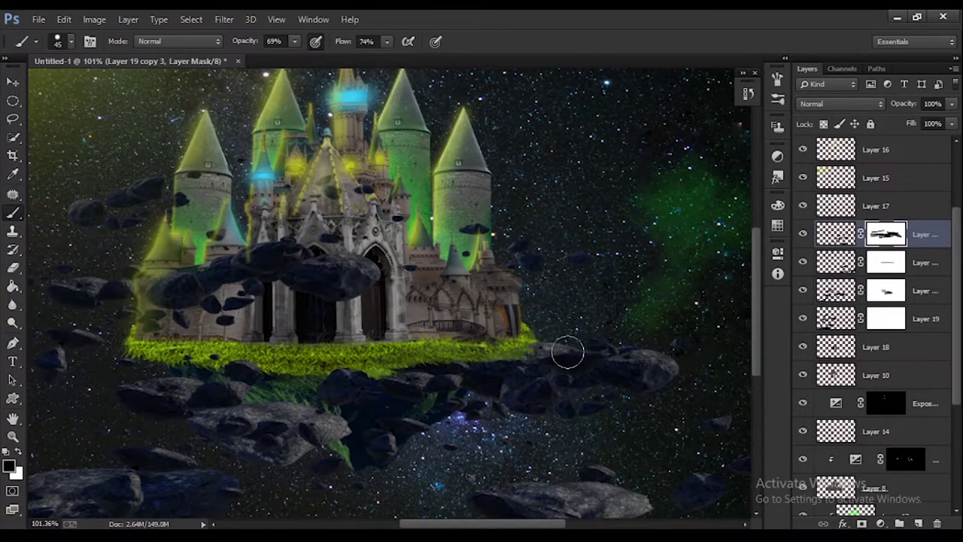
pyautogui.hotkey('alt', '[')
pyautogui.hotkey('alt', '[')
pyautogui.hotkey('alt', '[')
pyautogui.scroll(-1, 568, 352)
# Mask out the rocks covering the castle's left side on another rock copy
pyautogui.hotkey('alt', ']')
pyautogui.moveTo(218, 301); pyautogui.dragTo(299, 303)
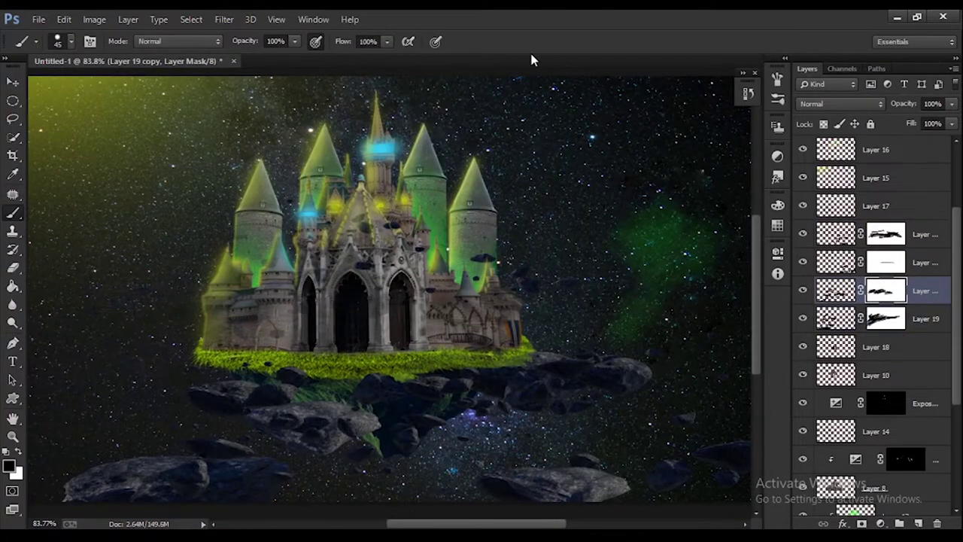
pyautogui.hotkey('alt', ']')
pyautogui.hotkey('alt', ']')
pyautogui.hotkey('alt', '[')
pyautogui.hotkey('alt', '[')
pyautogui.hotkey('alt', '[')
pyautogui.hotkey('alt', ']')
pyautogui.hotkey('alt', ']')
pyautogui.scroll(-1, 328, 377)
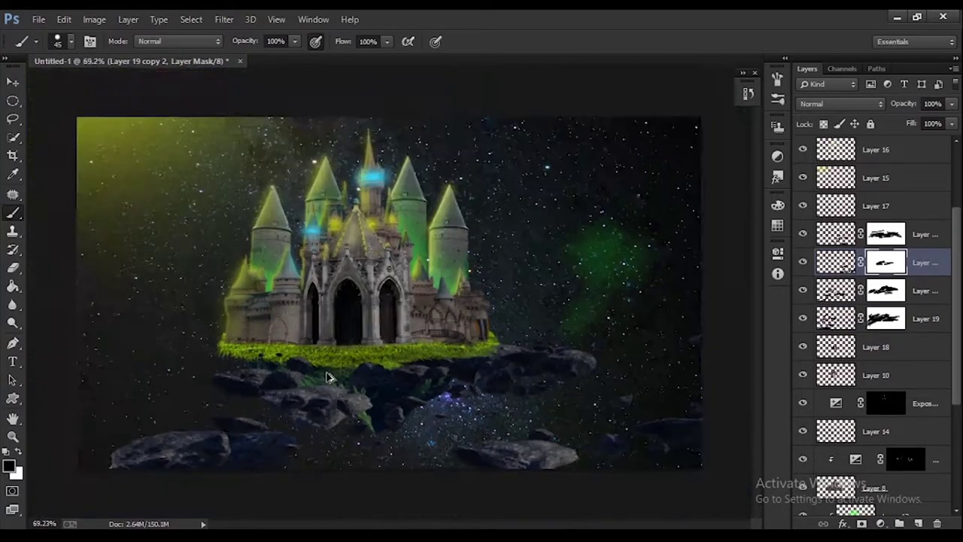
pyautogui.scroll(3, 327, 378)
# Choose a yellow foreground colour for painting
pyautogui.rightClick(925, 402)
pyautogui.click(883, 344)
pyautogui.click(9, 467)
# Confirm the yellow colour, lower the brush opacity and target Layer 15
pyautogui.click(368, 273)
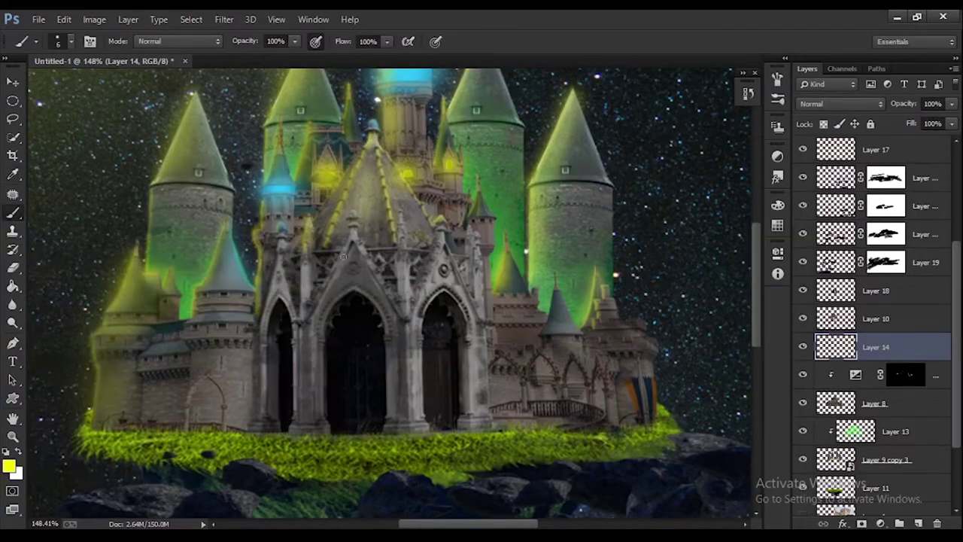
pyautogui.press('1')
pyautogui.scroll(2, 347, 256)
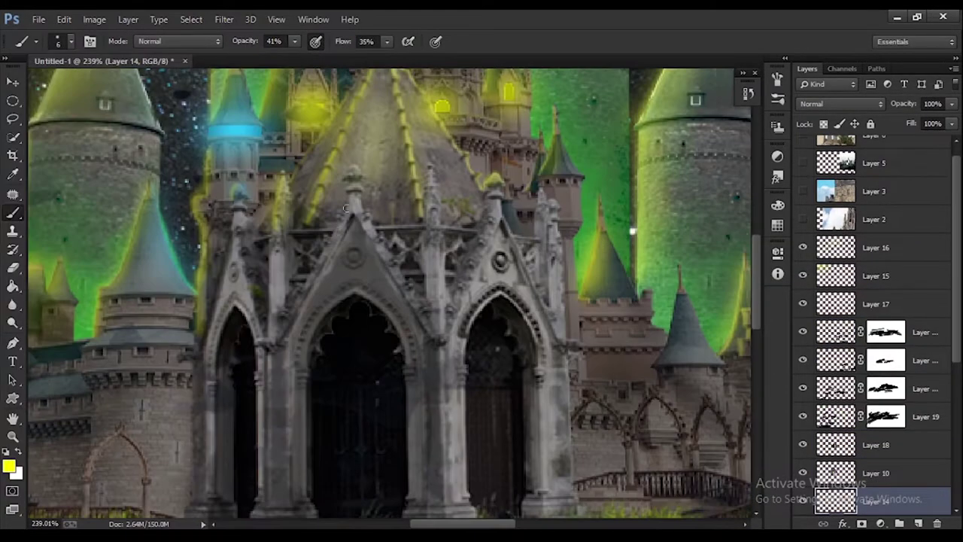
pyautogui.keyDown('ctrl'); pyautogui.click(450, 267); pyautogui.keyUp('ctrl')
pyautogui.scroll(-3, 449, 267)
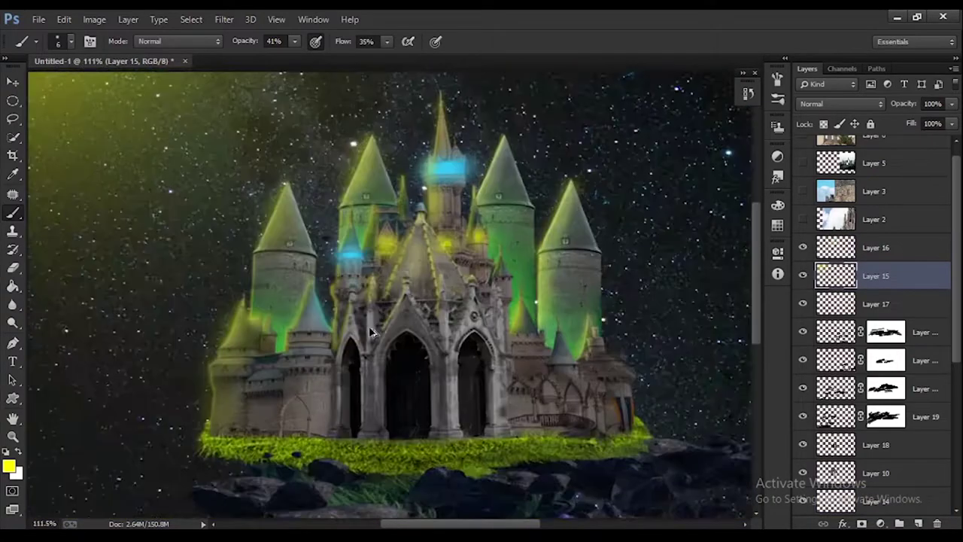
pyautogui.scroll(-2, 286, 429)
pyautogui.scroll(5, 200, 386)
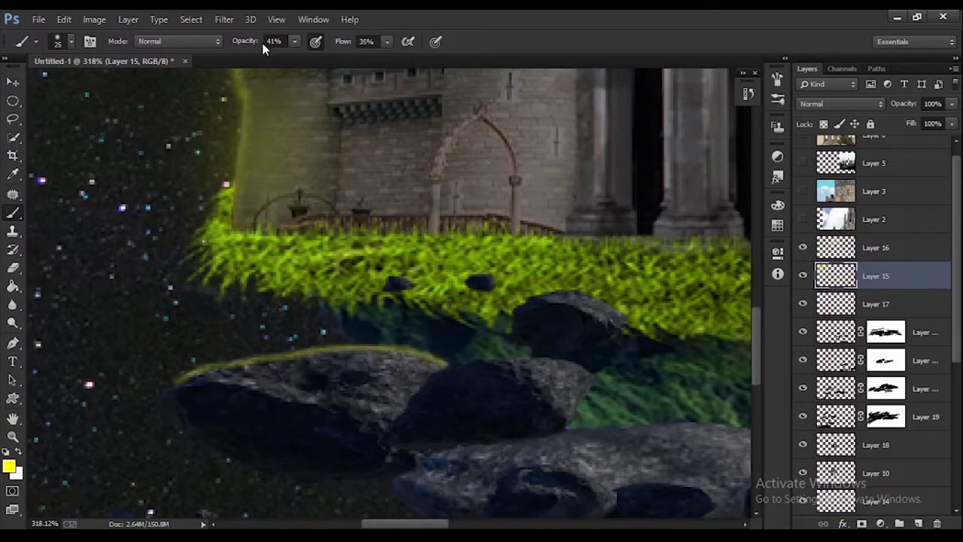
pyautogui.press('2')
pyautogui.press('6')
pyautogui.scroll(-2, 274, 343)
pyautogui.scroll(-3, 275, 340)
pyautogui.scroll(5, 220, 377)
# Paint a soft yellow glow along the lower-left rock's edge with a smaller brush
pyautogui.press('[')
pyautogui.press('[')
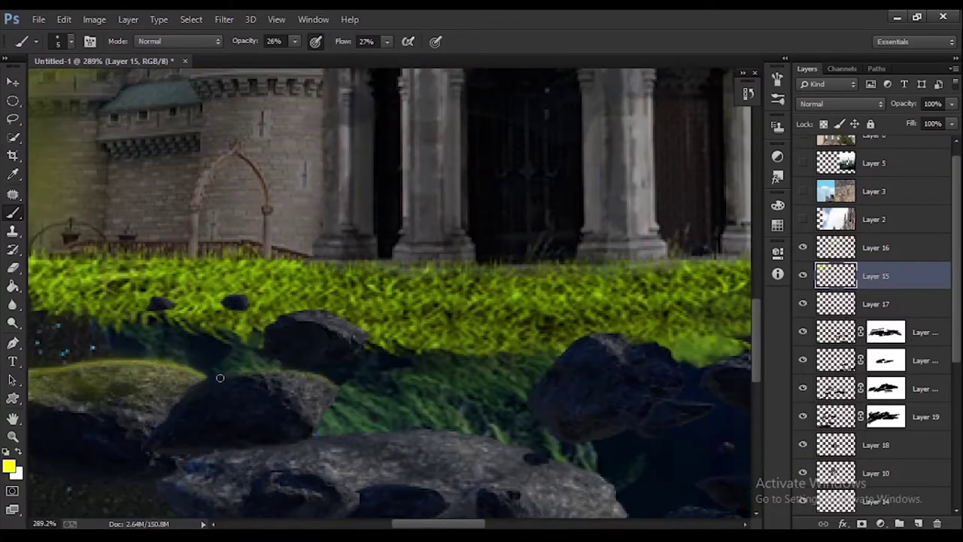
pyautogui.scroll(-3, 333, 308)
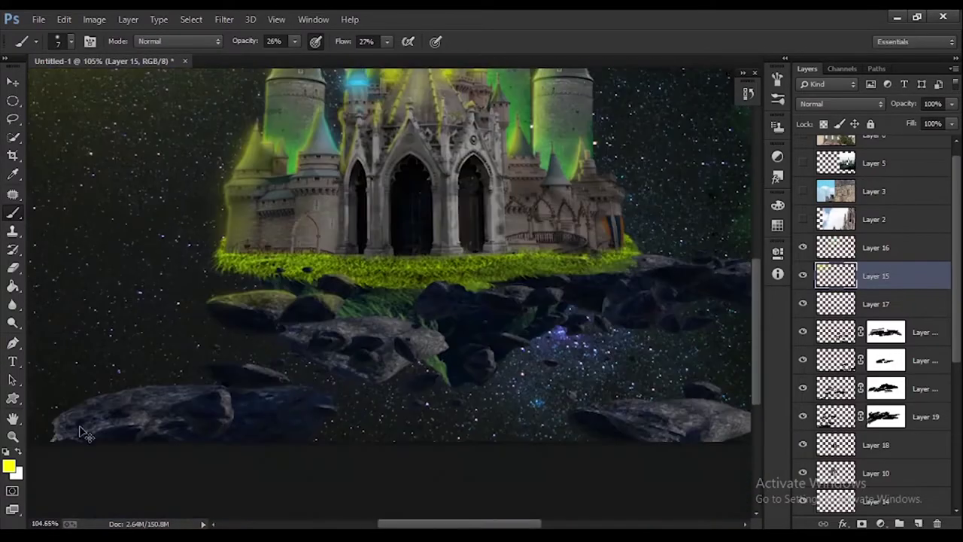
pyautogui.scroll(3, 203, 362)
pyautogui.moveTo(78, 400); pyautogui.dragTo(236, 355)
pyautogui.scroll(-3, 236, 354)
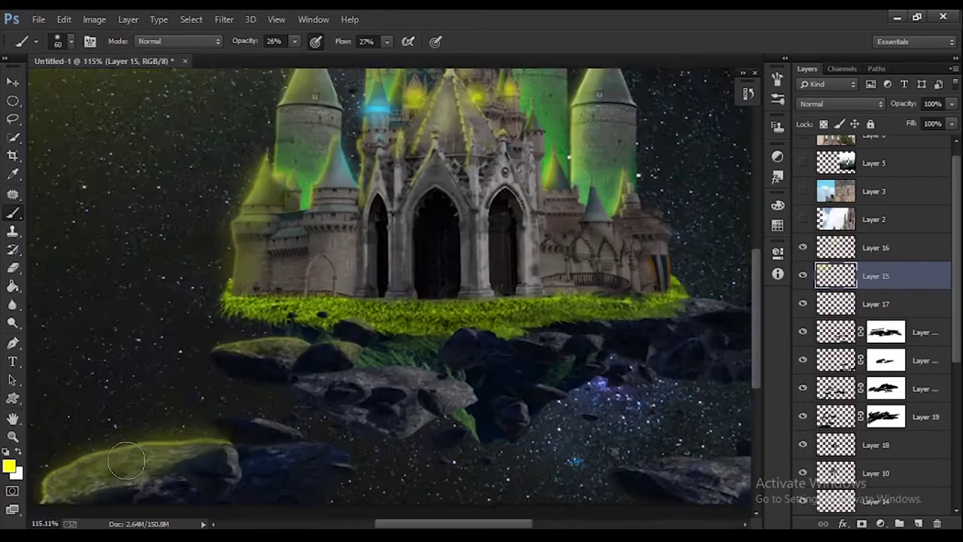
pyautogui.scroll(4, 217, 478)
pyautogui.scroll(-2, 436, 493)
# Paint a glow along the middle rock's edge with a larger brush
pyautogui.press(']')
pyautogui.press(']')
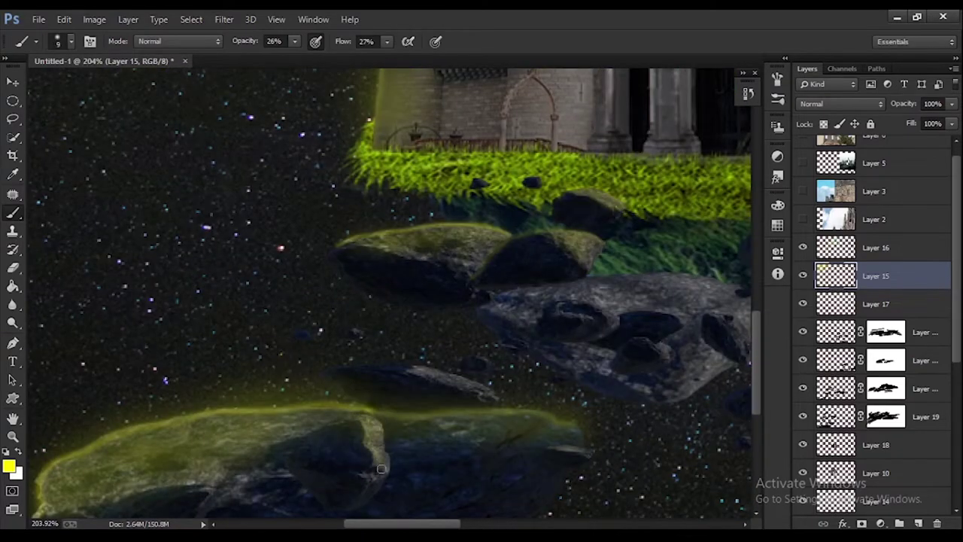
pyautogui.press(']')
pyautogui.press(']')
pyautogui.scroll(-3, 381, 469)
pyautogui.scroll(4, 319, 297)
pyautogui.scroll(-2, 419, 252)
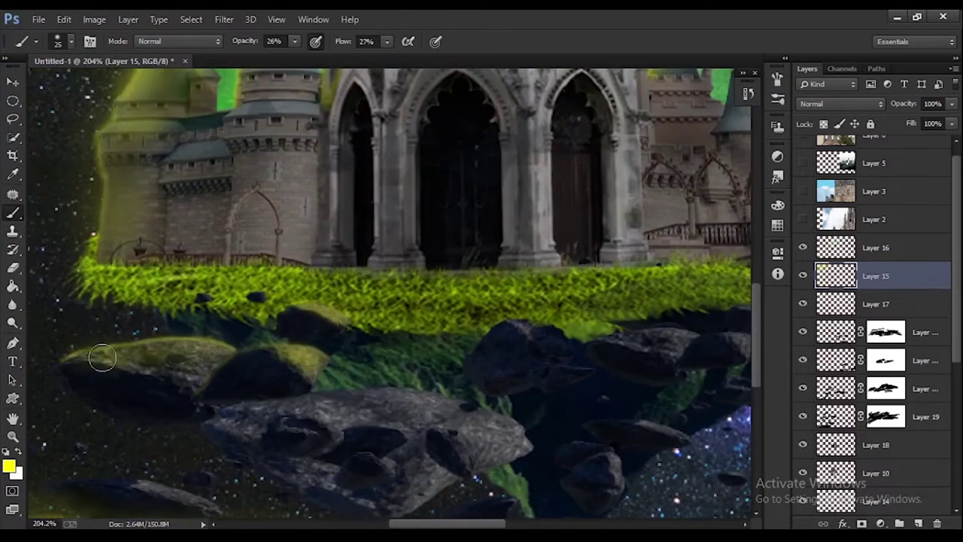
pyautogui.press(']')
pyautogui.press(']')
pyautogui.press(']')
pyautogui.moveTo(390, 397); pyautogui.dragTo(309, 407)
pyautogui.scroll(-3, 308, 406)
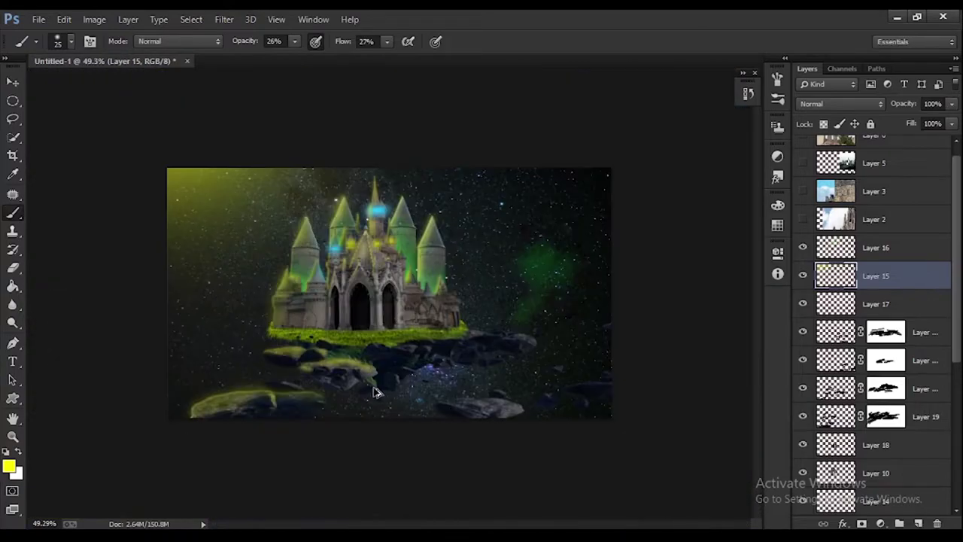
pyautogui.scroll(3, 271, 410)
pyautogui.press('[')
pyautogui.press('[')
pyautogui.press('[')
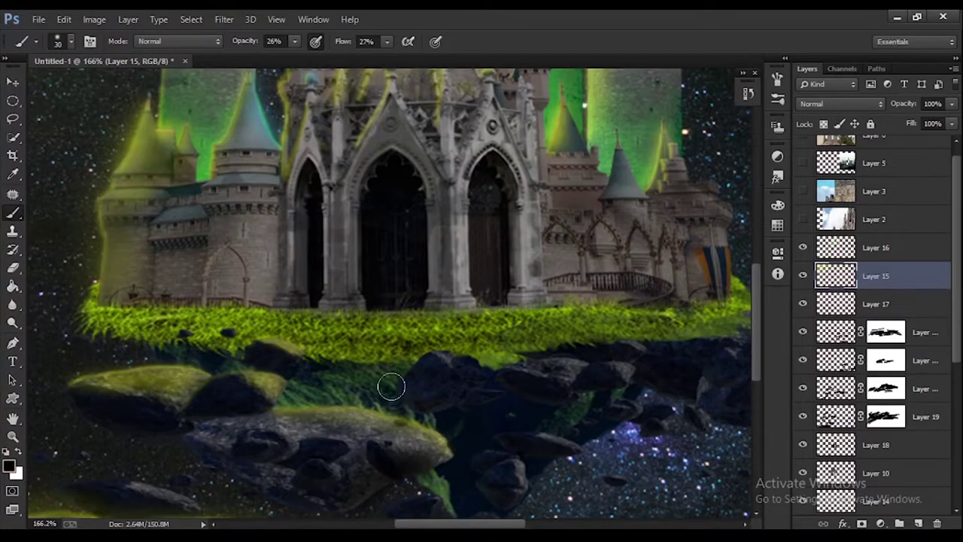
pyautogui.scroll(1, 391, 387)
# Reset the colour to yellow and paint a glow over the right-hand rock's top
pyautogui.click(9, 466)
pyautogui.click(368, 273)
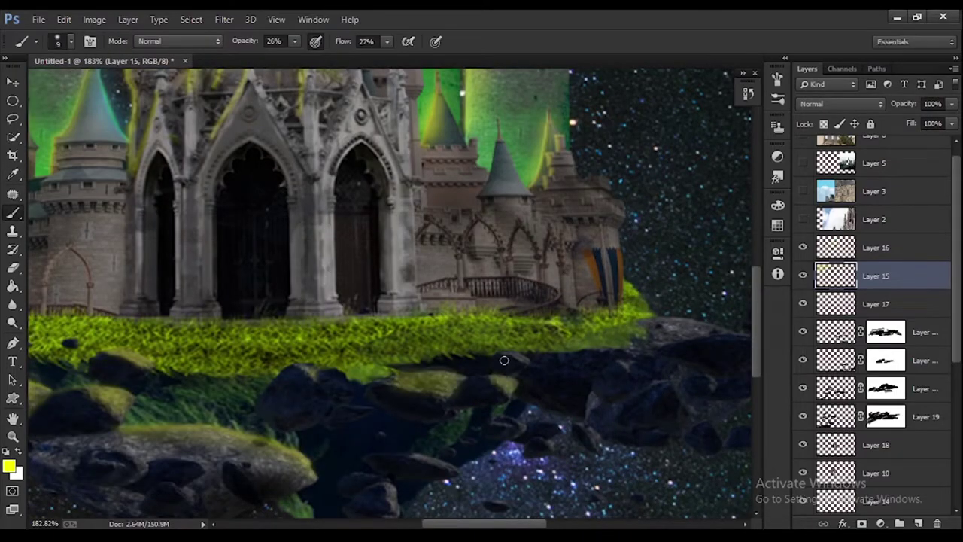
pyautogui.scroll(-2, 622, 413)
pyautogui.scroll(-2, 518, 361)
pyautogui.scroll(3, 518, 361)
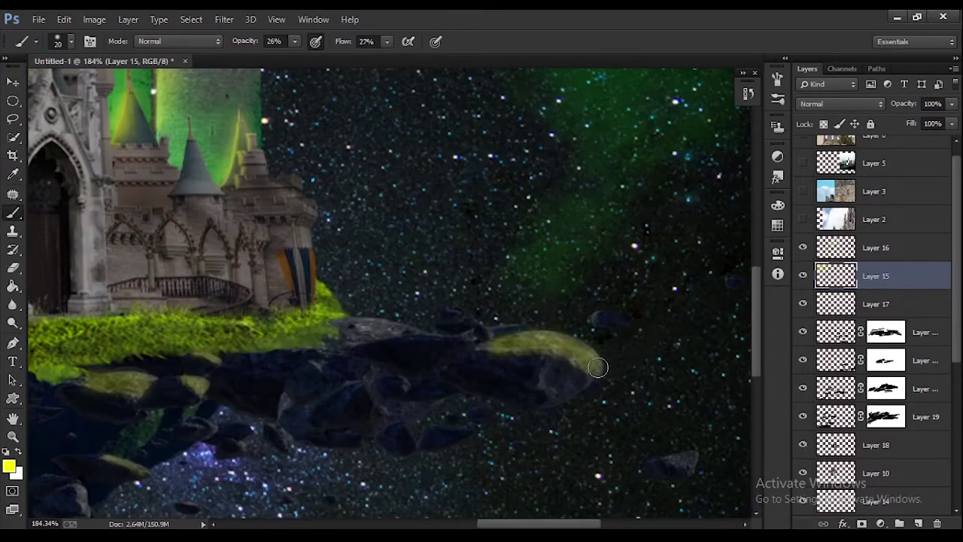
pyautogui.scroll(-1, 639, 371)
pyautogui.press(']')
pyautogui.press(']')
pyautogui.press(']')
pyautogui.scroll(2, 639, 372)
pyautogui.moveTo(484, 399); pyautogui.dragTo(617, 395)
# Paint a yellow glow along the castle tower's edge with a bigger brush
pyautogui.scroll(-2, 638, 402)
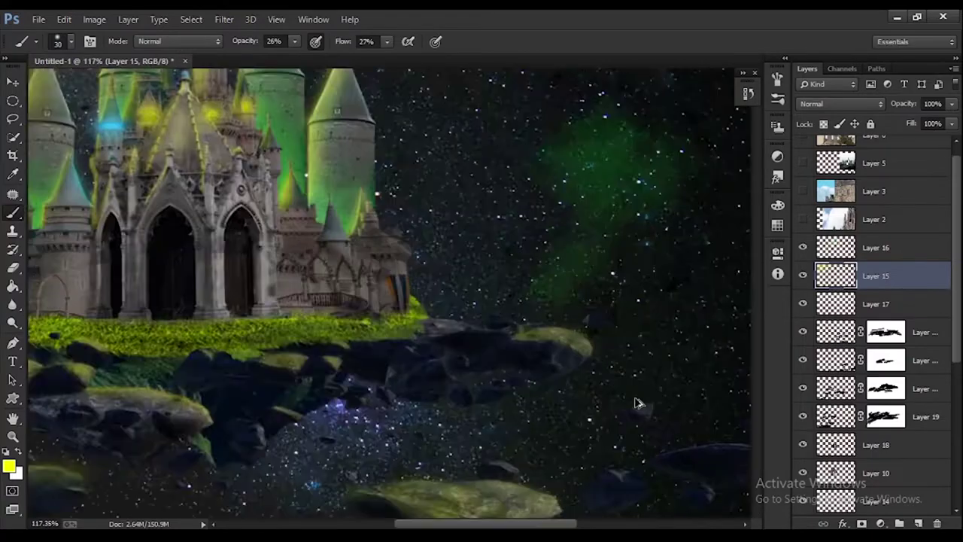
pyautogui.press(']')
pyautogui.scroll(3, 190, 179)
pyautogui.scroll(1, 291, 225)
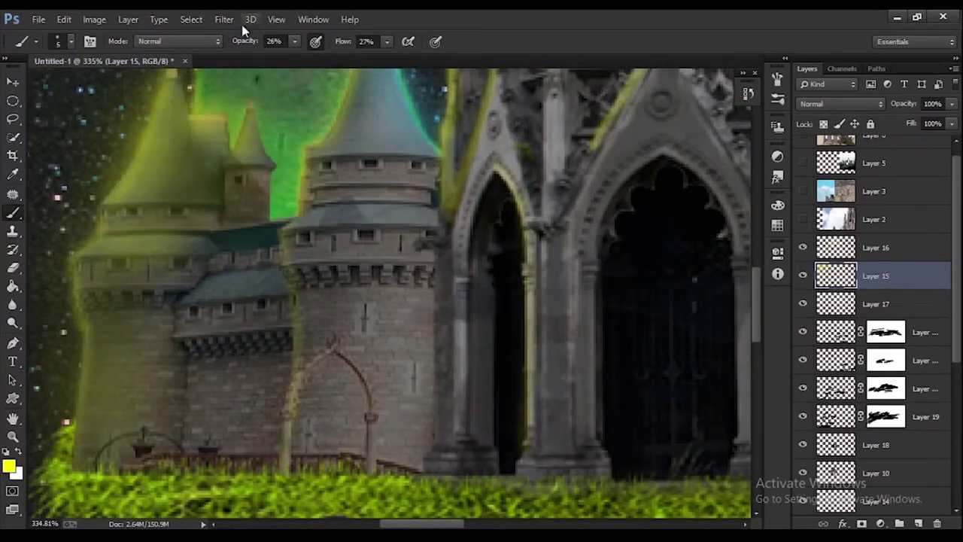
pyautogui.moveTo(288, 396); pyautogui.dragTo(297, 226)
pyautogui.scroll(-2, 290, 315)
pyautogui.scroll(-2, 290, 316)
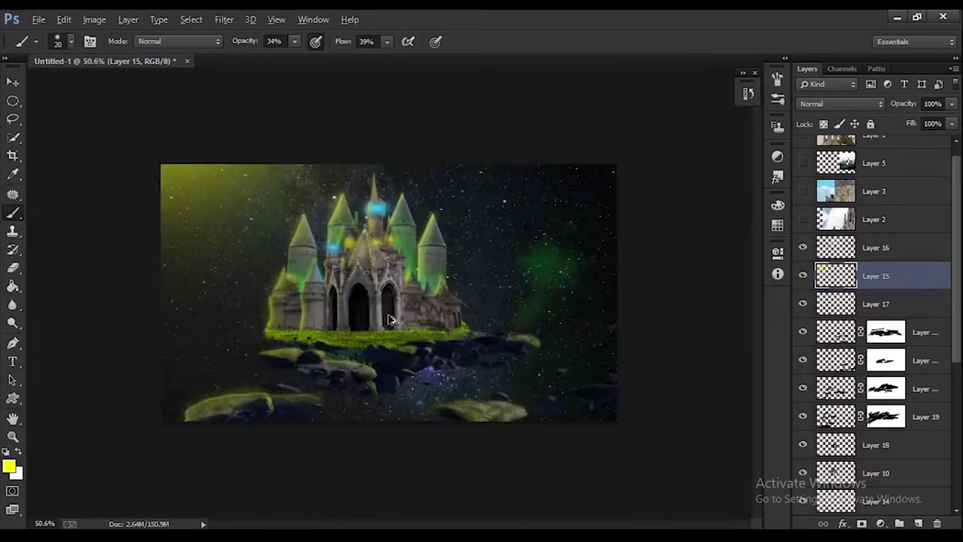
pyautogui.scroll(3, 518, 369)
pyautogui.scroll(2, 517, 368)
pyautogui.scroll(-3, 441, 393)
pyautogui.scroll(3, 296, 272)
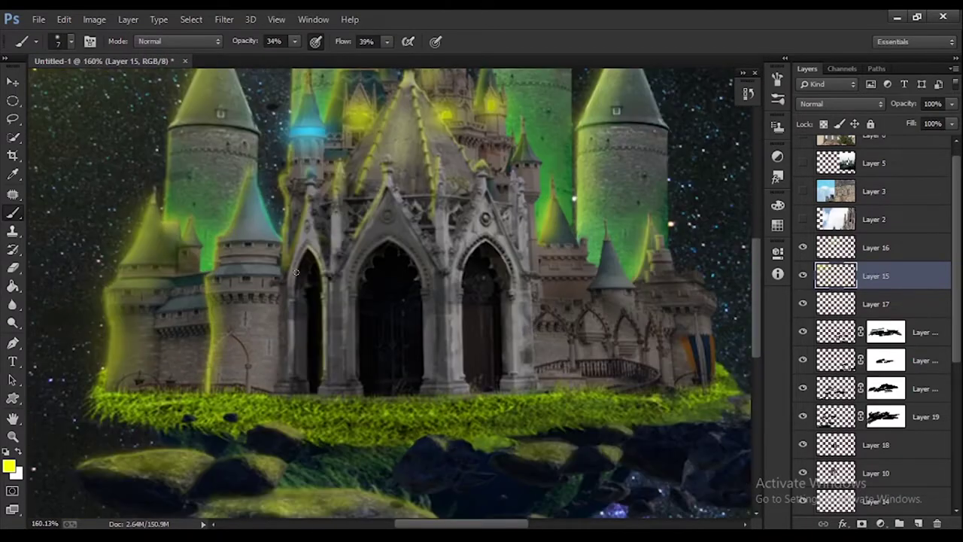
# Scale the green portal to fill the castle doorway
pyautogui.scroll(-3, 349, 354)
pyautogui.click(872, 388)
pyautogui.press('v')
pyautogui.hotkey('ctrl', 't')
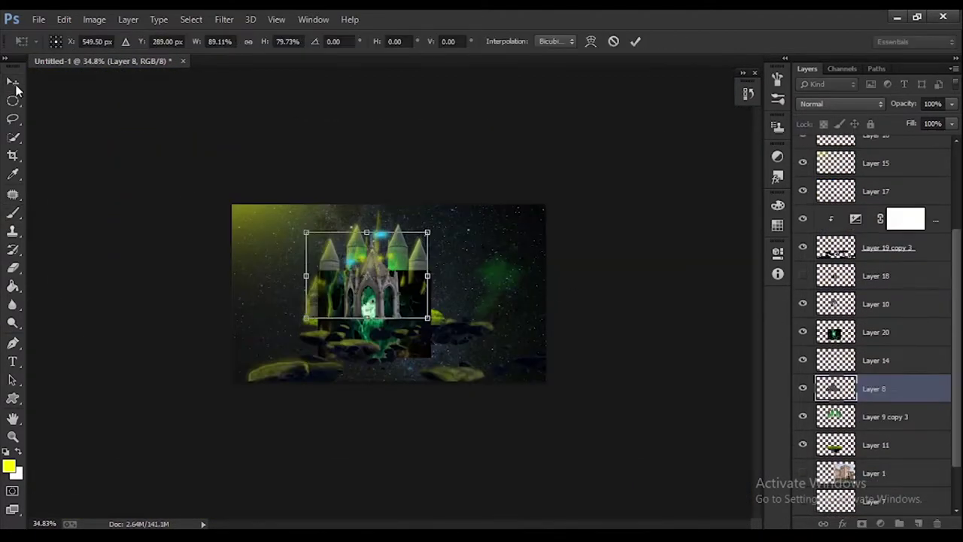
pyautogui.moveTo(299, 383); pyautogui.dragTo(312, 362)
pyautogui.scroll(3, 312, 361)
pyautogui.moveTo(417, 264); pyautogui.dragTo(437, 248)
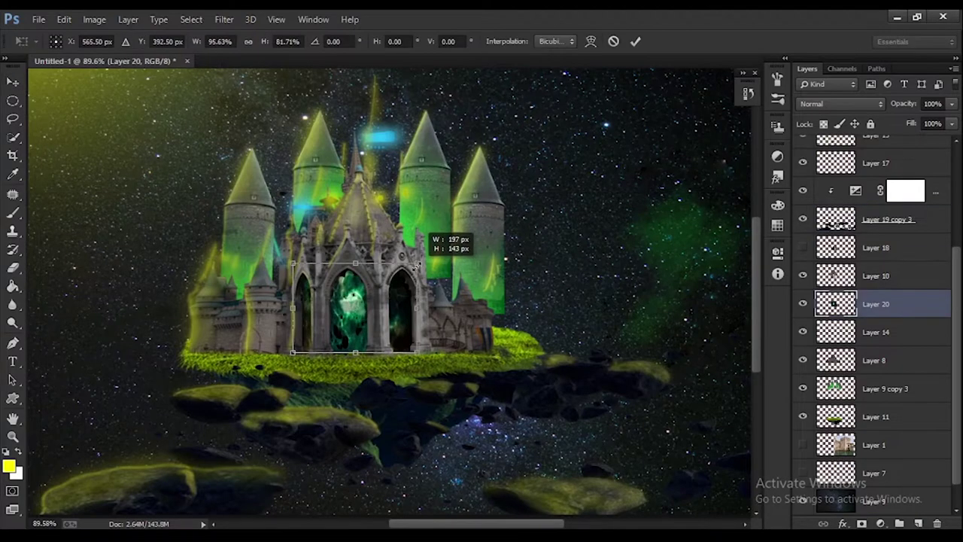
pyautogui.click(11, 90)
pyautogui.press('Return')
# Scale the castle layer up slightly
pyautogui.scroll(-1, 376, 293)
pyautogui.click(872, 361)
pyautogui.hotkey('ctrl', 't')
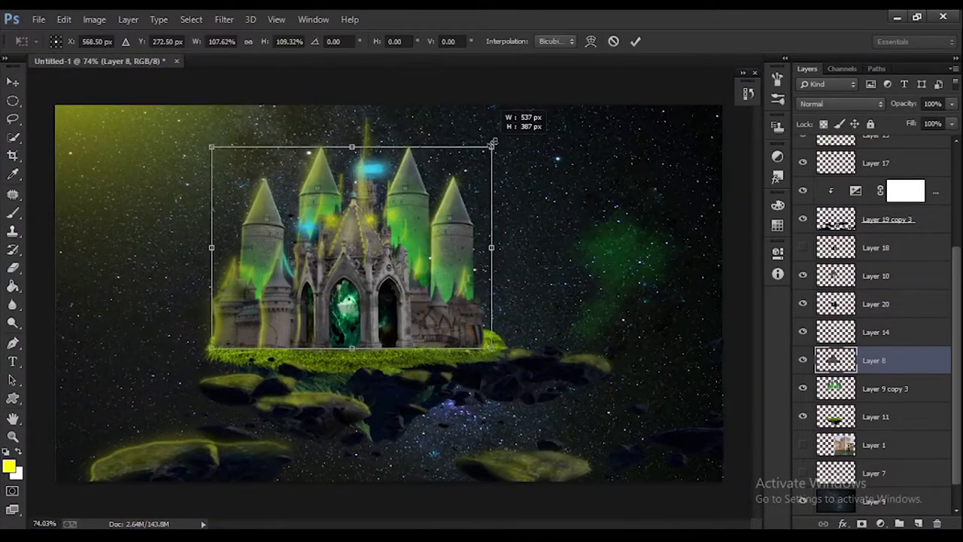
pyautogui.moveTo(495, 146); pyautogui.dragTo(504, 115)
pyautogui.press('Return')
# Select all layers and merge them into a single layer
pyautogui.scroll(5, 873, 316)
pyautogui.click(875, 262)
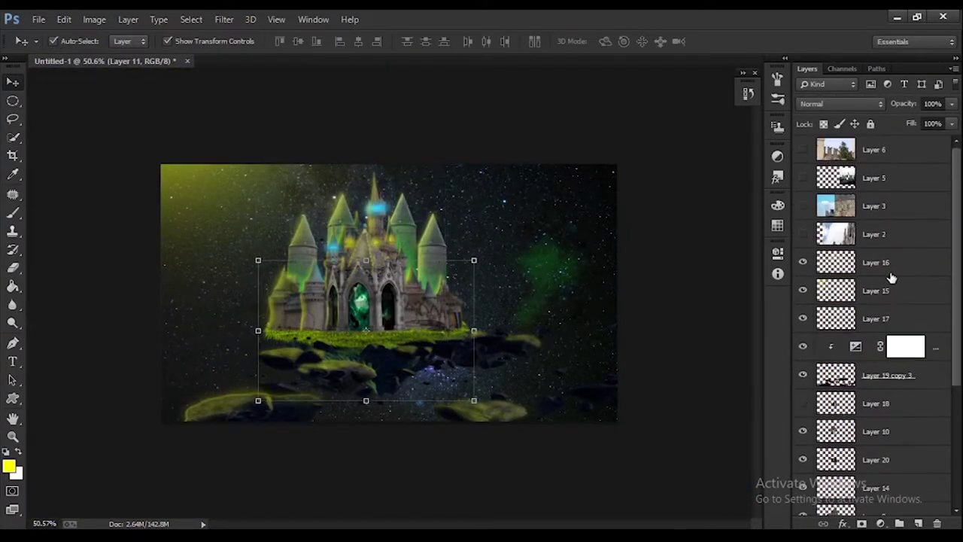
pyautogui.click(874, 290)
pyautogui.hotkey('ctrl', 'e')
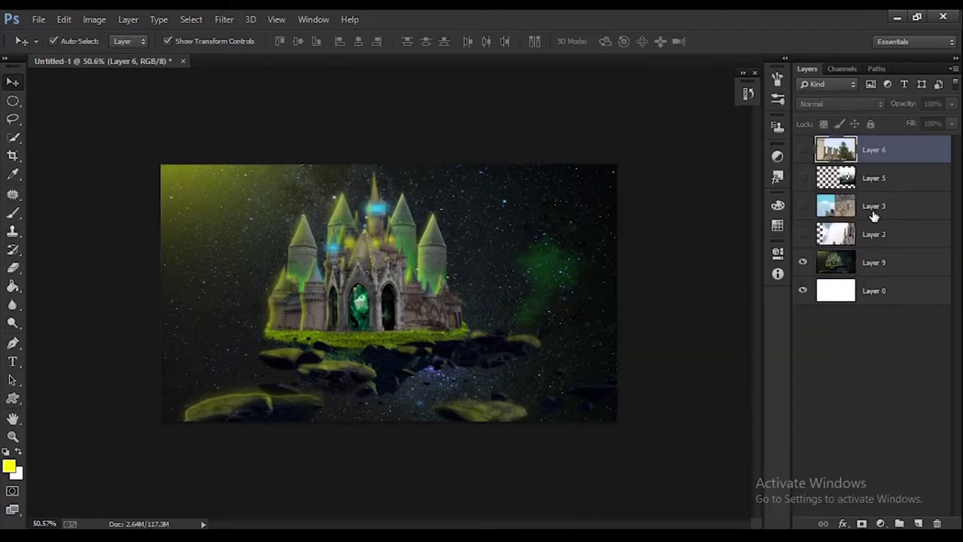
pyautogui.hotkey('ctrl', 'e')
pyautogui.press('s')
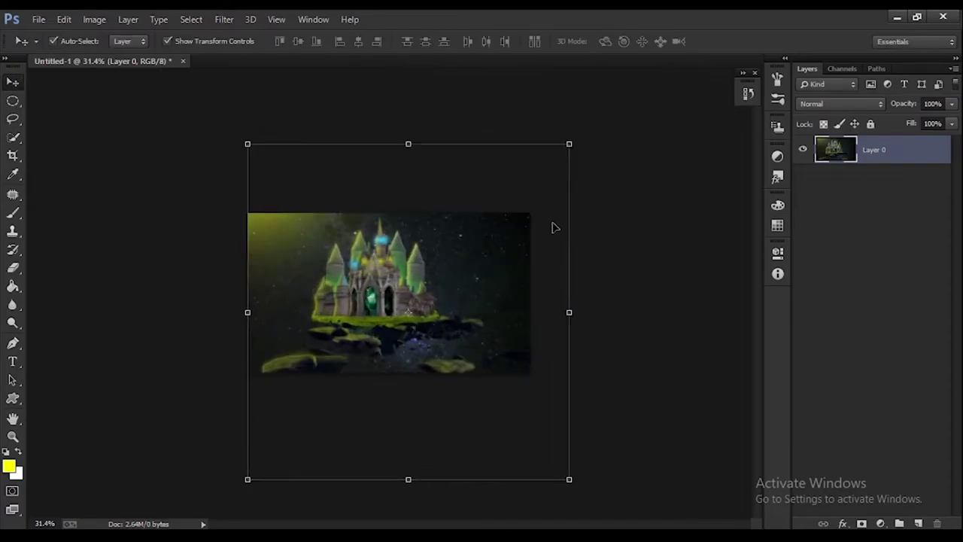
# In Camera Raw, warm temperature, lower exposure, and raise contrast, highlights, whites and saturation
pyautogui.press('c')
pyautogui.click(223, 19)
pyautogui.click(259, 101)
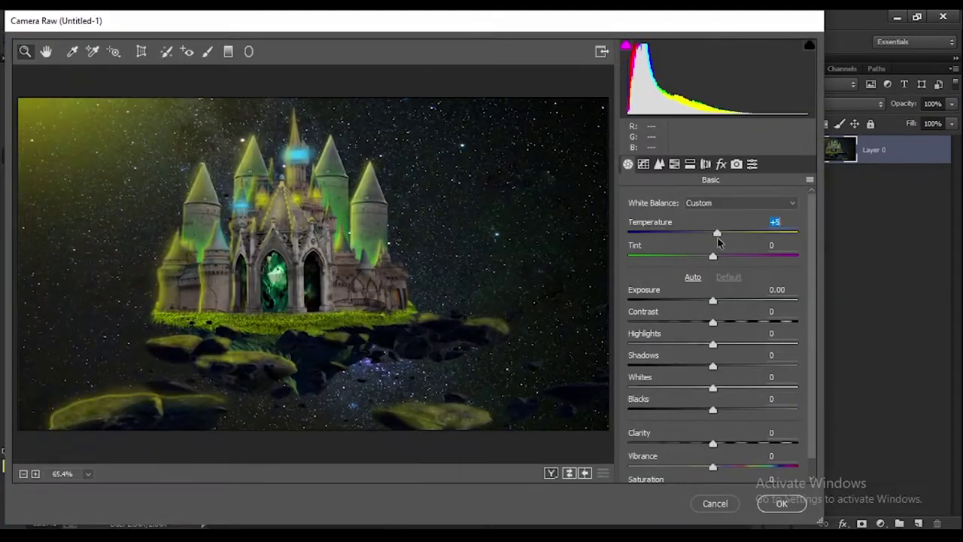
pyautogui.moveTo(712, 256); pyautogui.dragTo(712, 257)
pyautogui.moveTo(713, 300); pyautogui.dragTo(710, 300)
pyautogui.moveTo(712, 322)
pyautogui.mouseDown()
pyautogui.moveTo(727, 322)
pyautogui.moveTo(732, 344)
pyautogui.mouseUp()
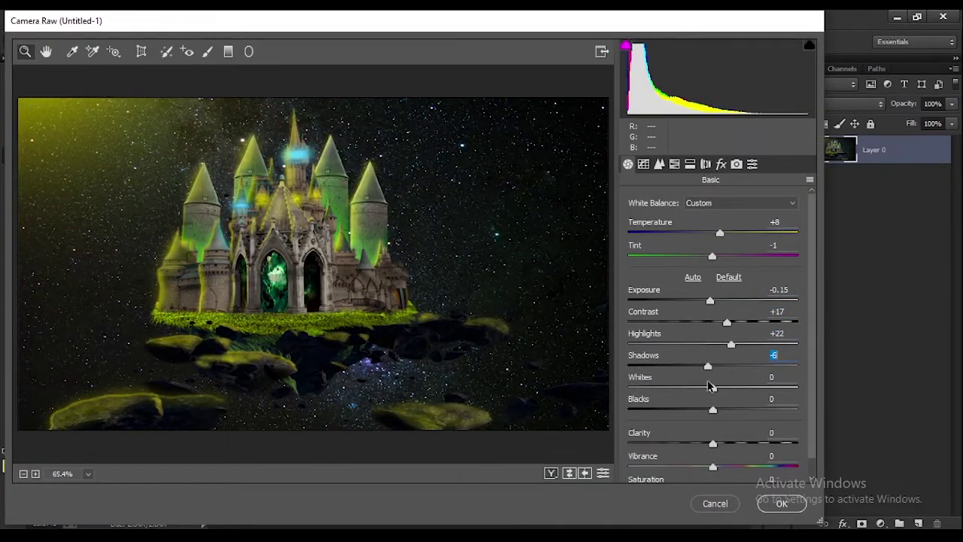
pyautogui.moveTo(711, 387); pyautogui.dragTo(727, 387)
pyautogui.scroll(-1, 724, 485)
pyautogui.moveTo(724, 468); pyautogui.dragTo(731, 469)
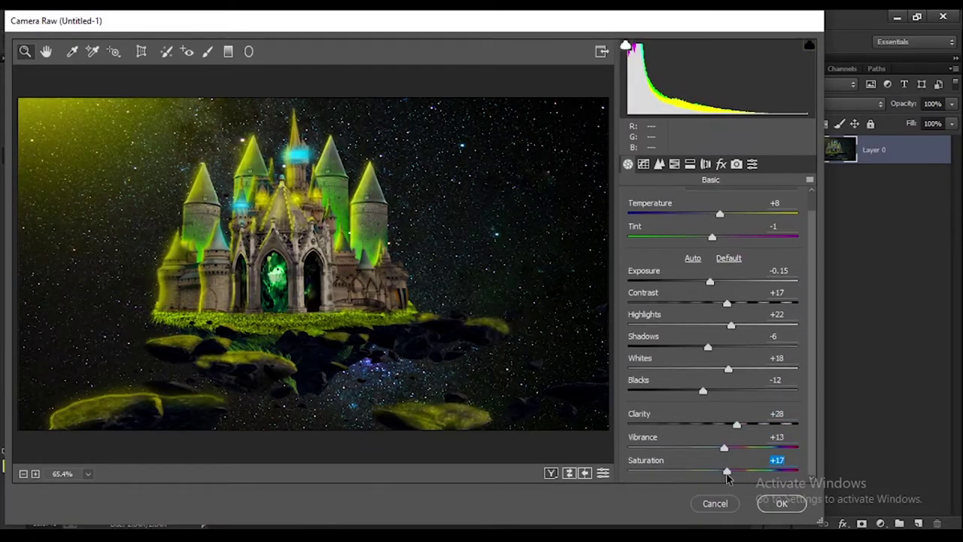
# Reduce luminance noise, desaturate oranges and tint the split-toning highlights toward green
pyautogui.click(643, 164)
pyautogui.moveTo(628, 339); pyautogui.dragTo(674, 339)
pyautogui.click(674, 164)
pyautogui.moveTo(716, 292); pyautogui.dragTo(690, 291)
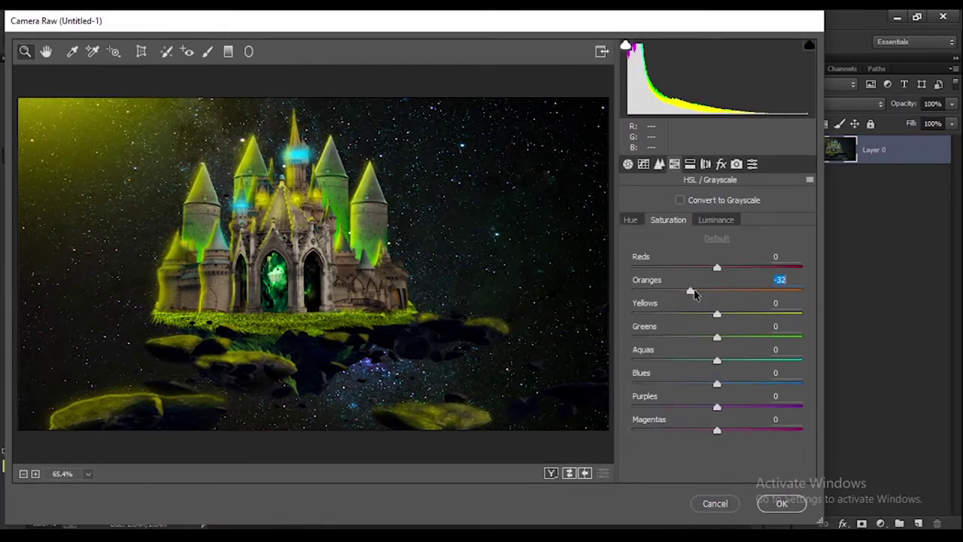
pyautogui.click(689, 164)
pyautogui.moveTo(631, 221); pyautogui.dragTo(687, 222)
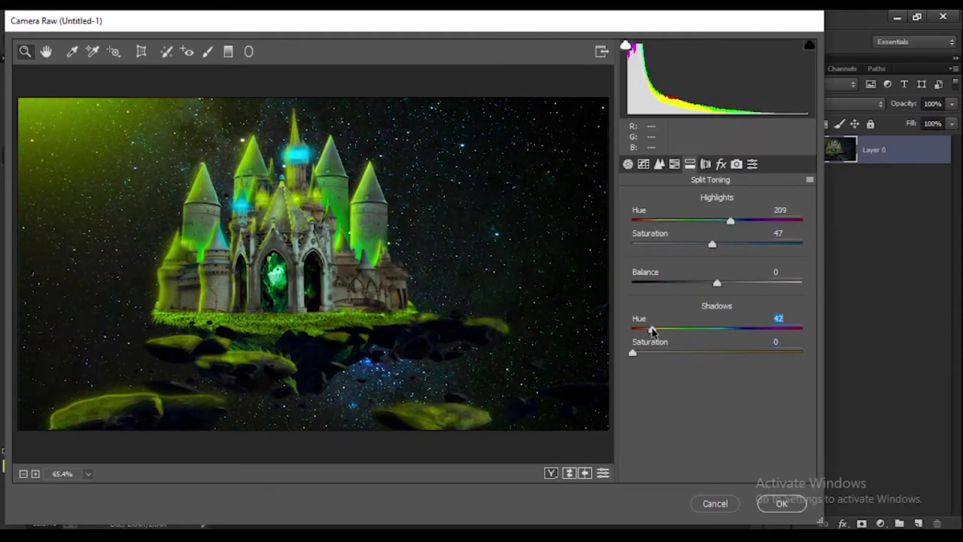
# Add sharpening, shift yellows toward green and move the highlight tint toward blue
pyautogui.click(720, 164)
pyautogui.click(659, 163)
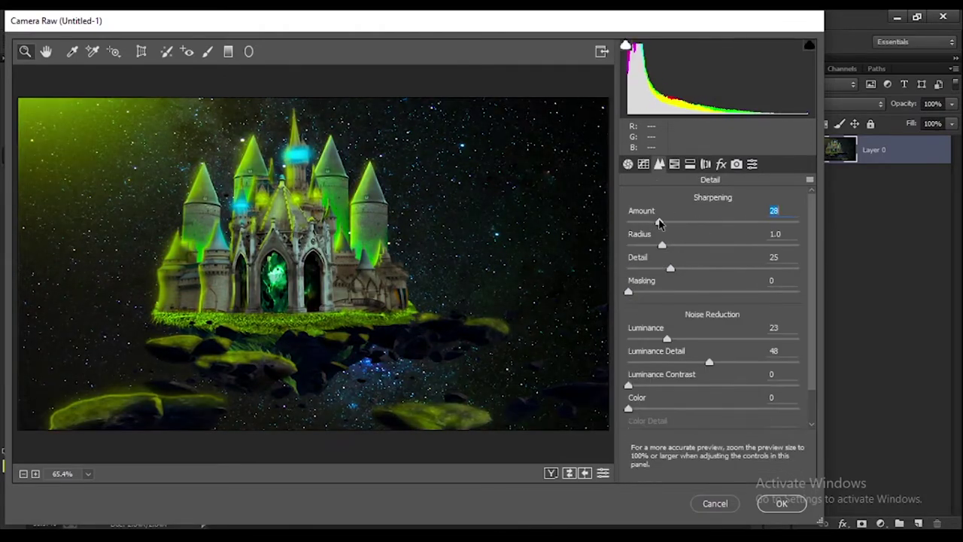
pyautogui.moveTo(660, 224); pyautogui.dragTo(670, 224)
pyautogui.click(674, 164)
pyautogui.moveTo(716, 315); pyautogui.dragTo(731, 314)
pyautogui.click(715, 219)
pyautogui.click(689, 164)
pyautogui.moveTo(686, 221); pyautogui.dragTo(730, 221)
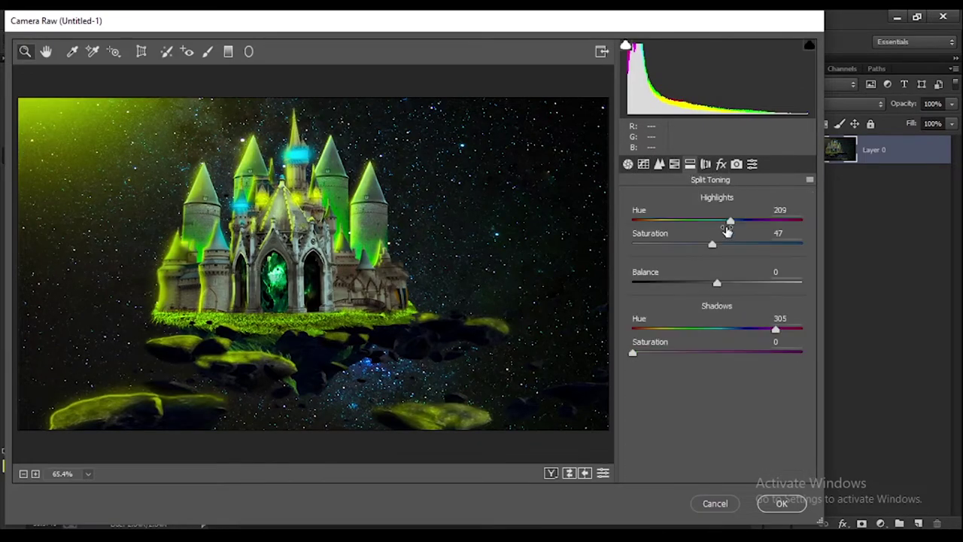